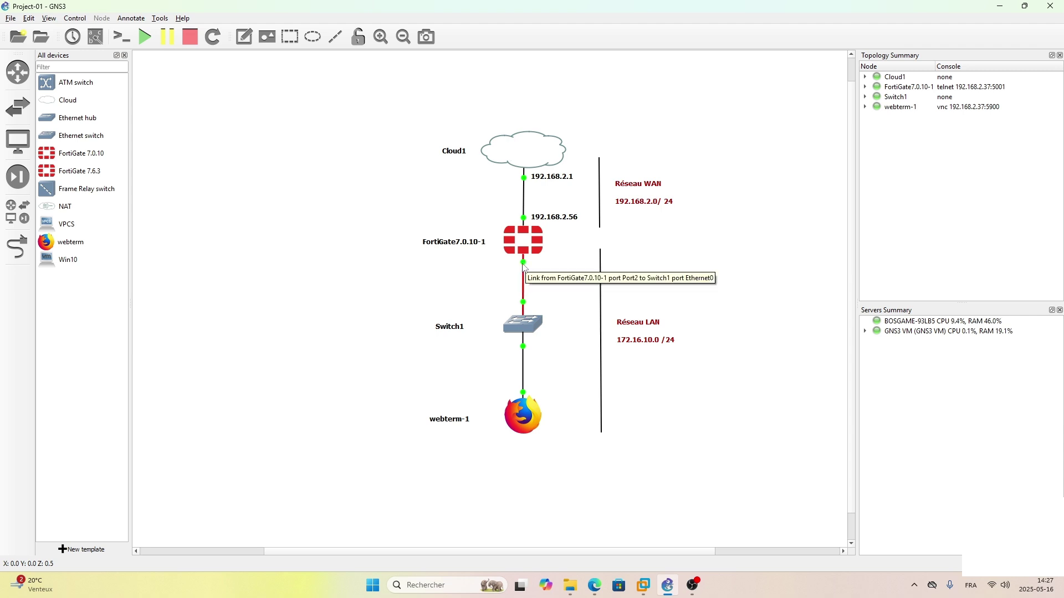
# Step: Switch to the Edge browser and log in to the FortiGate at 192.168.2.56 as admin with the account password
pyautogui.moveTo(516, 328)
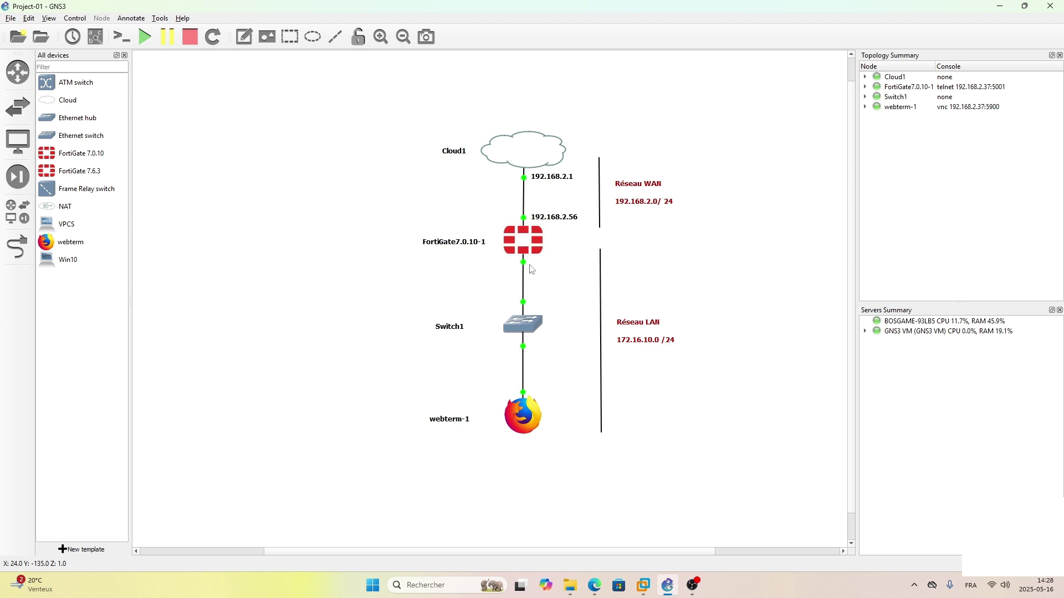
pyautogui.click(596, 588)
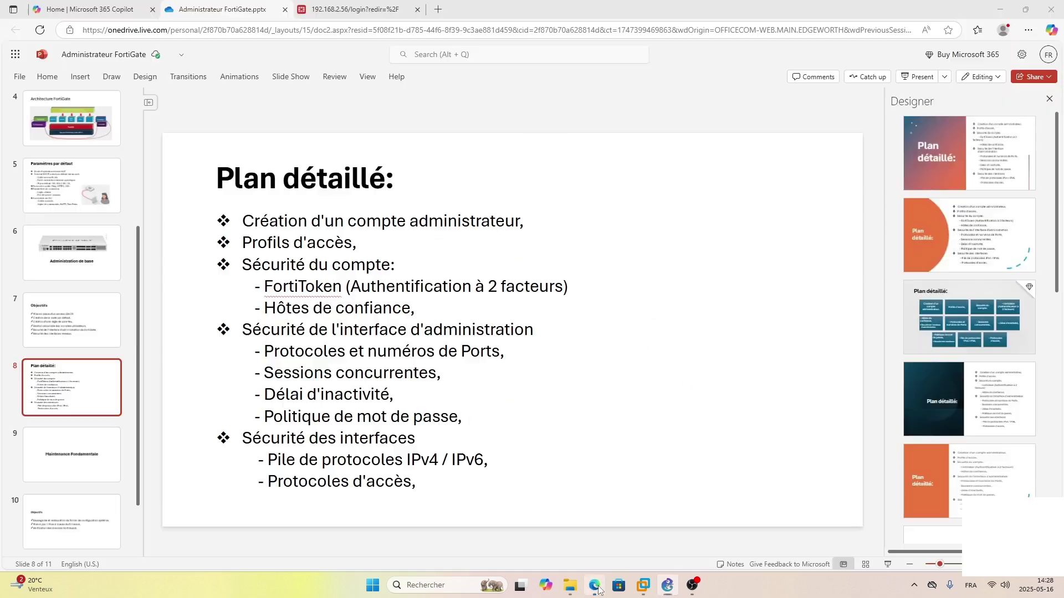
pyautogui.click(350, 9)
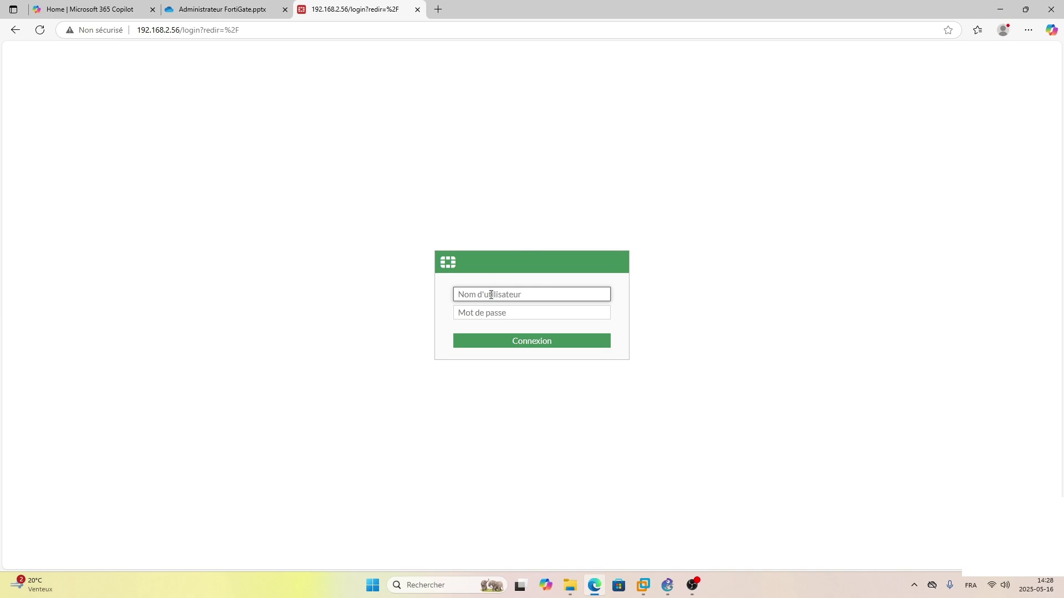
pyautogui.write('admin')
pyautogui.press('Tab')
pyautogui.write('••')
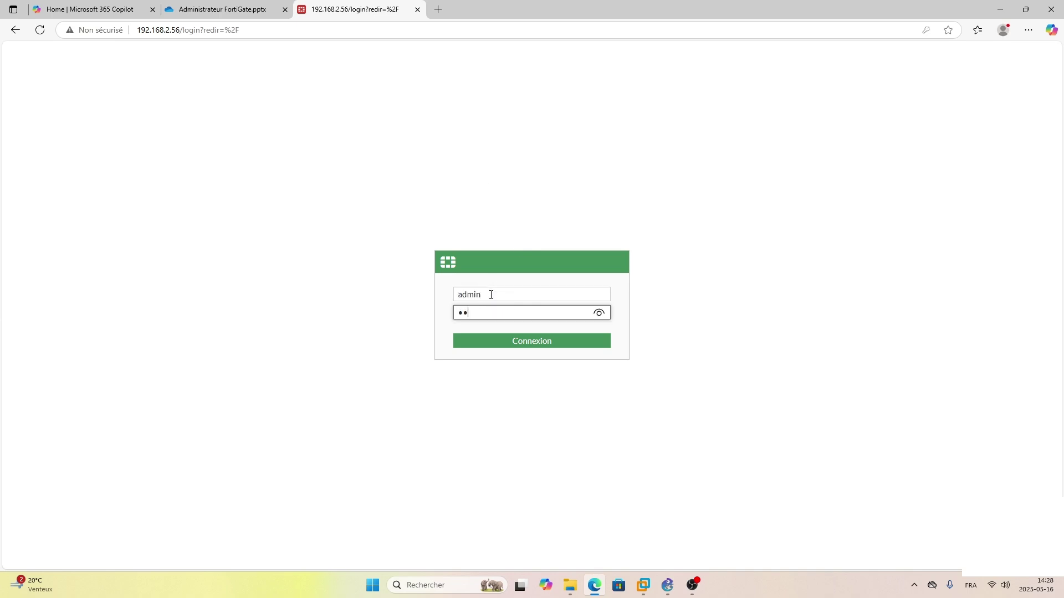
pyautogui.press('Return')
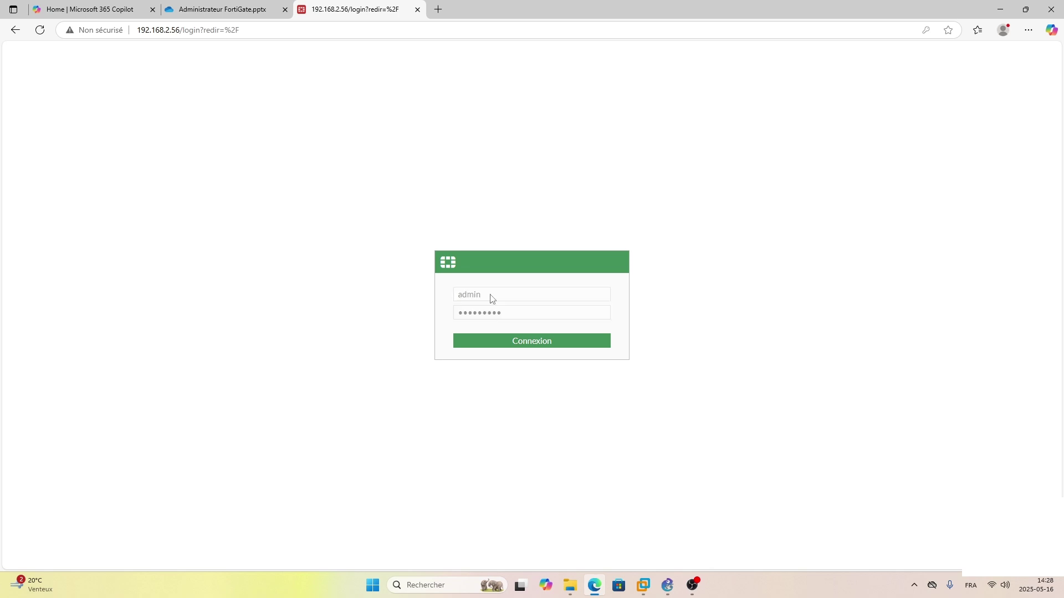
pyautogui.click(569, 368)
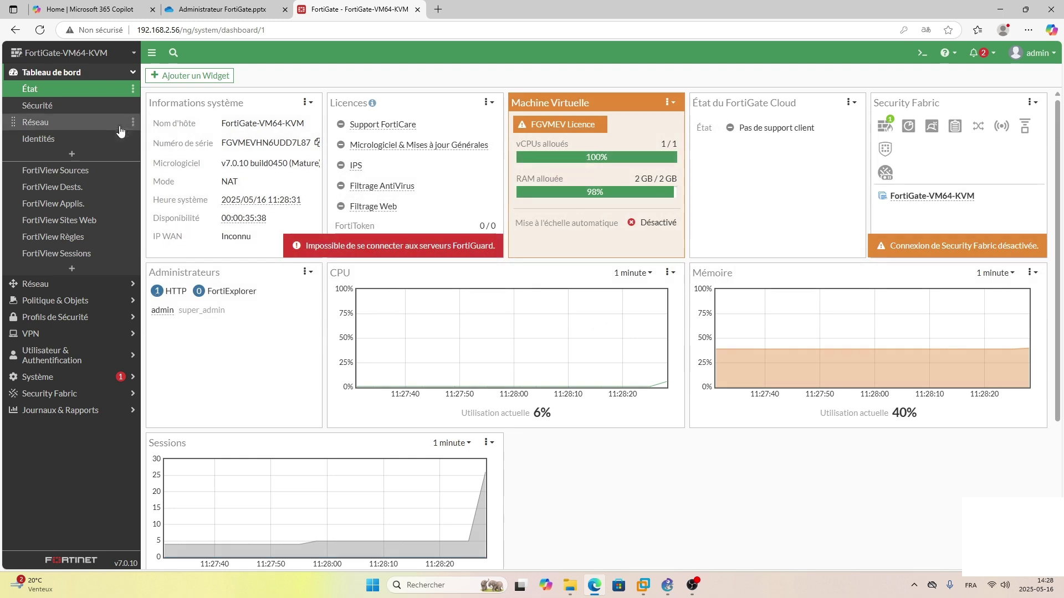
# Step: Open the port2 physical interface for editing from the FortiGate's network interfaces
pyautogui.click(129, 76)
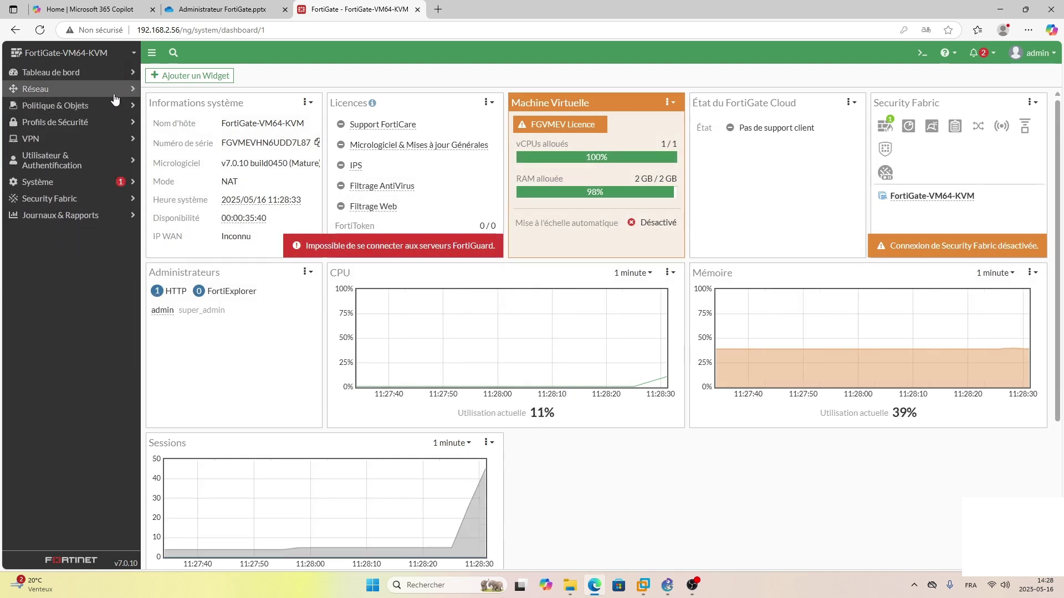
pyautogui.click(125, 91)
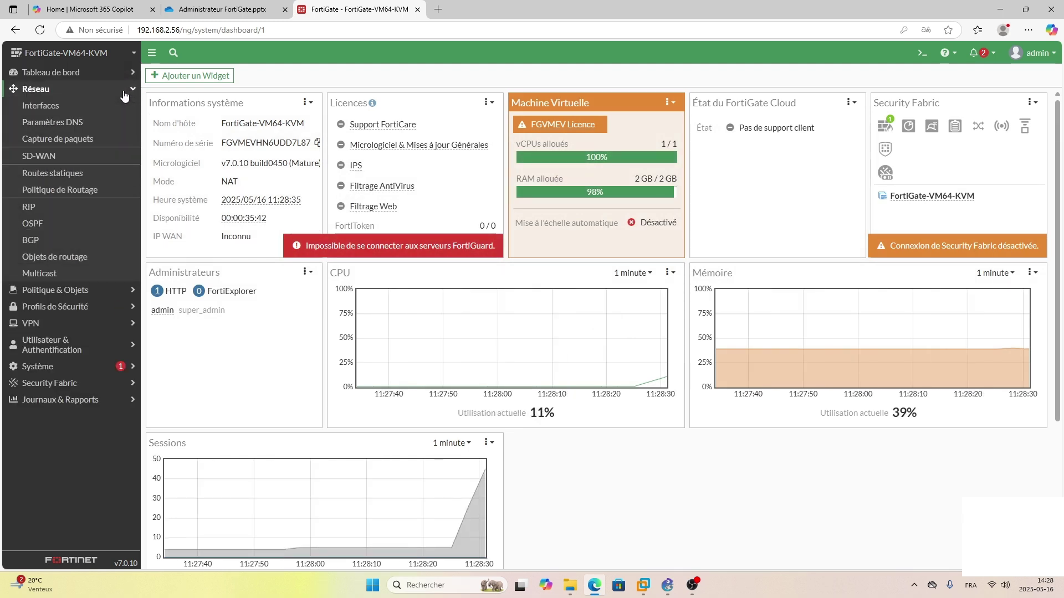
pyautogui.click(41, 109)
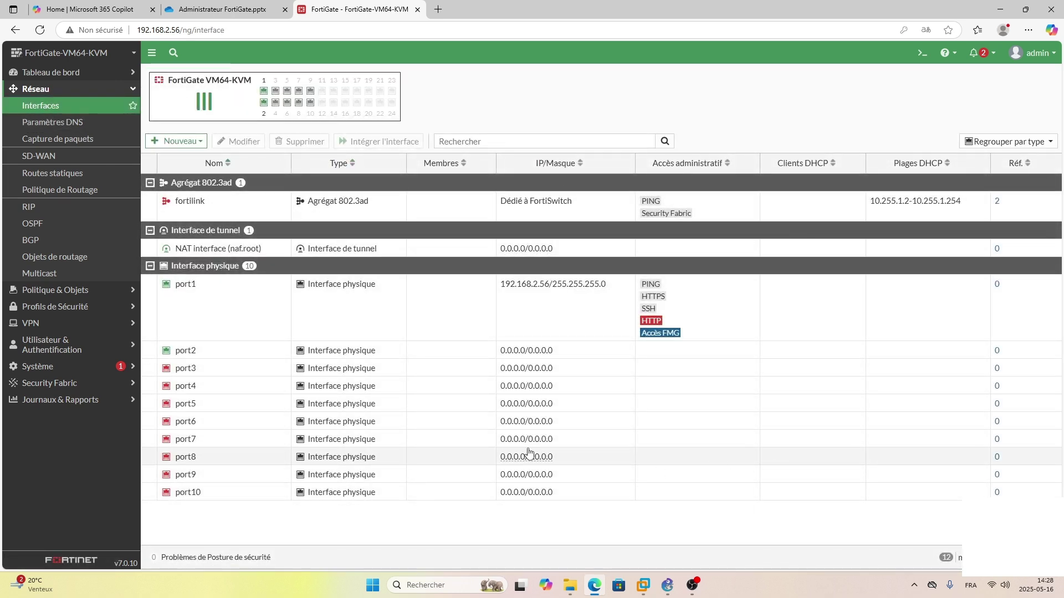
pyautogui.click(253, 357)
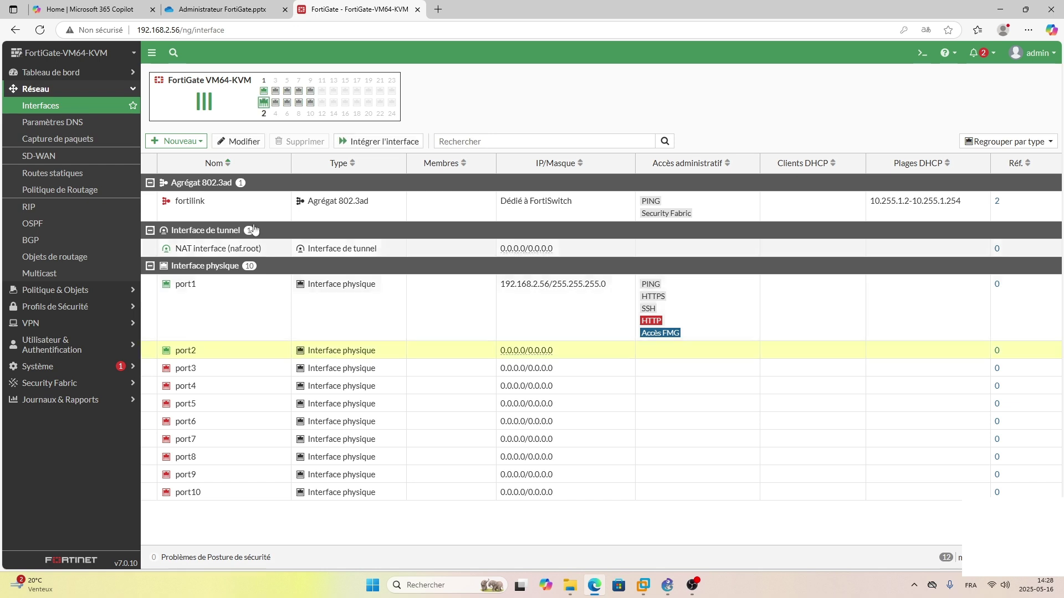
pyautogui.click(242, 142)
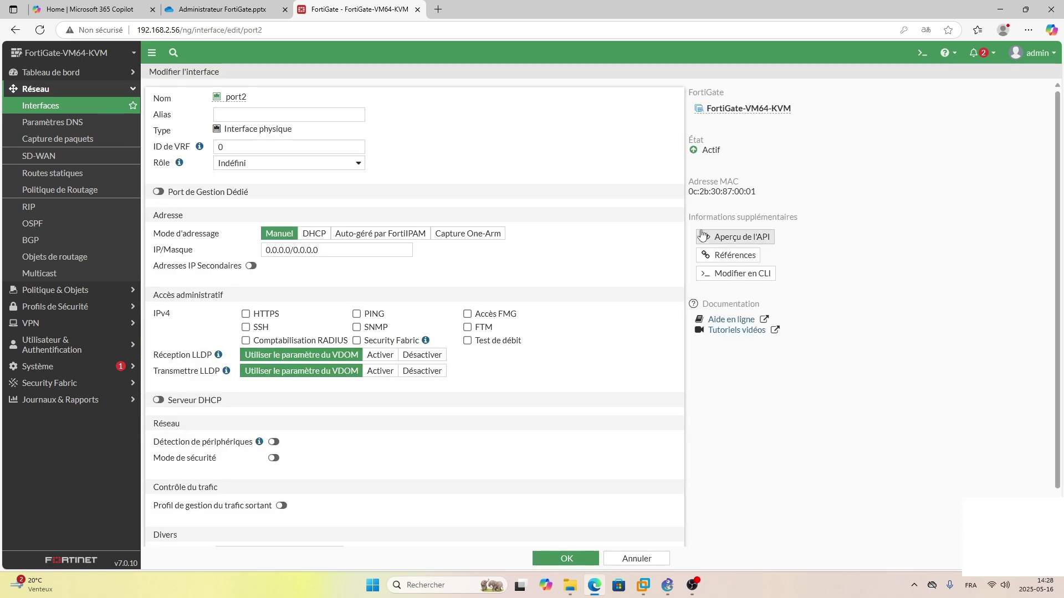
# Step: Give port2 the alias Réseau-Local and set its role to LAN
pyautogui.click(281, 117)
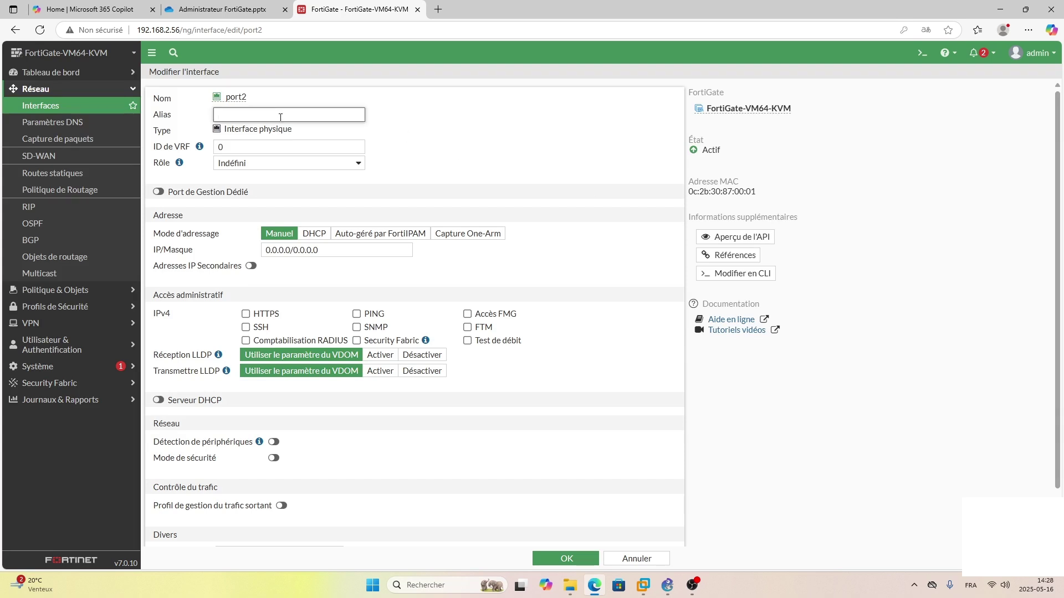
pyautogui.press('capslock')
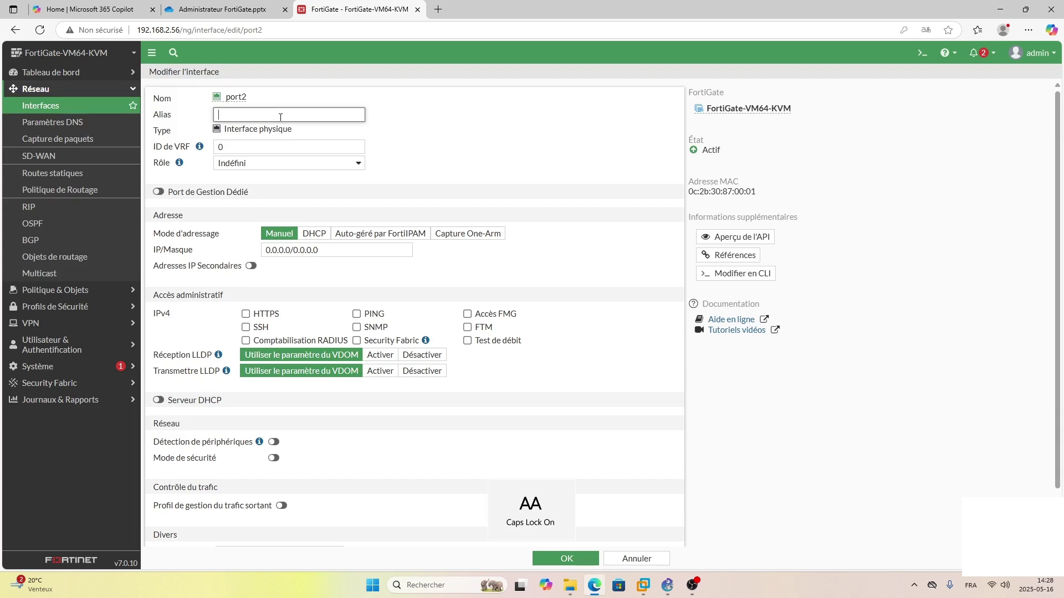
pyautogui.write('R')
pyautogui.press('capslock')
pyautogui.write('éseau')
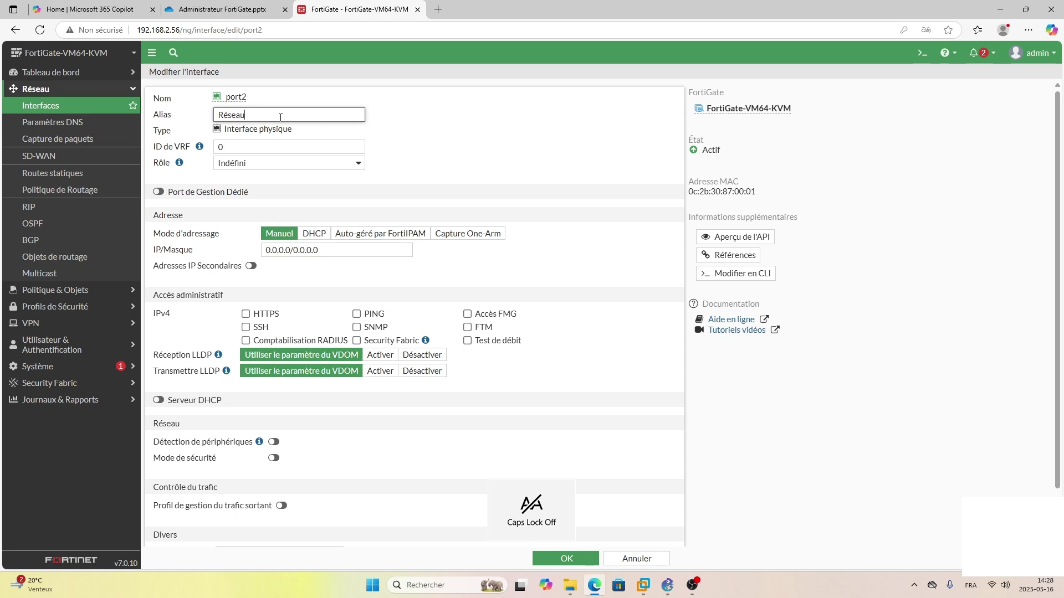
pyautogui.write('-Local')
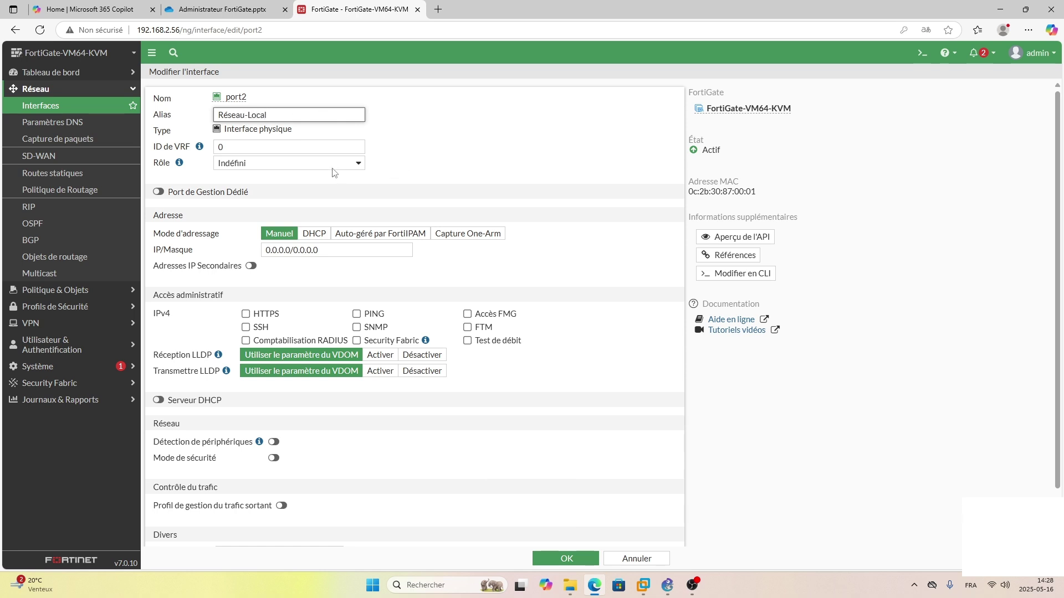
pyautogui.click(359, 165)
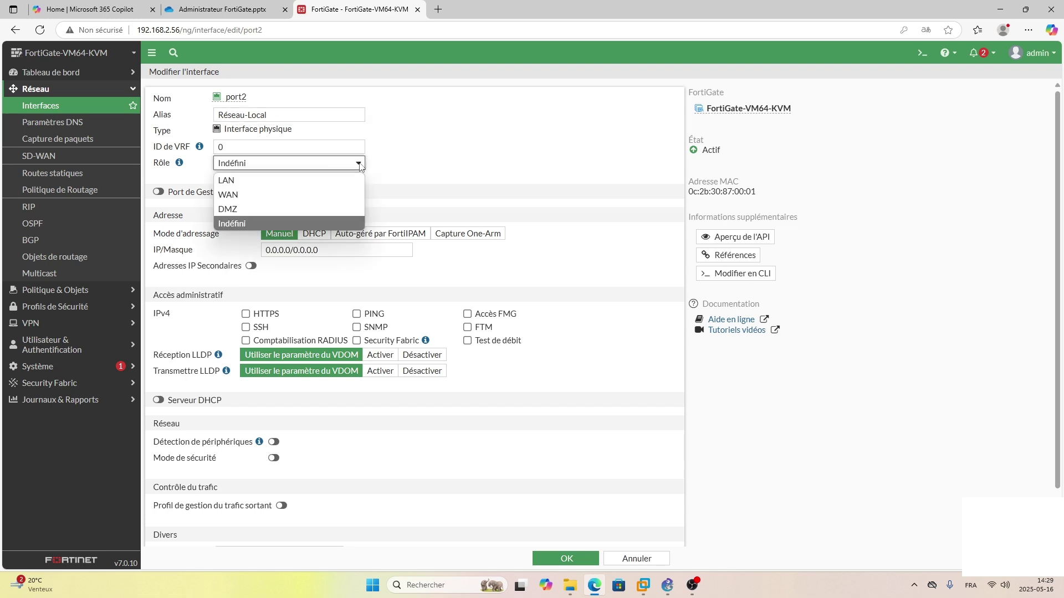
pyautogui.click(240, 183)
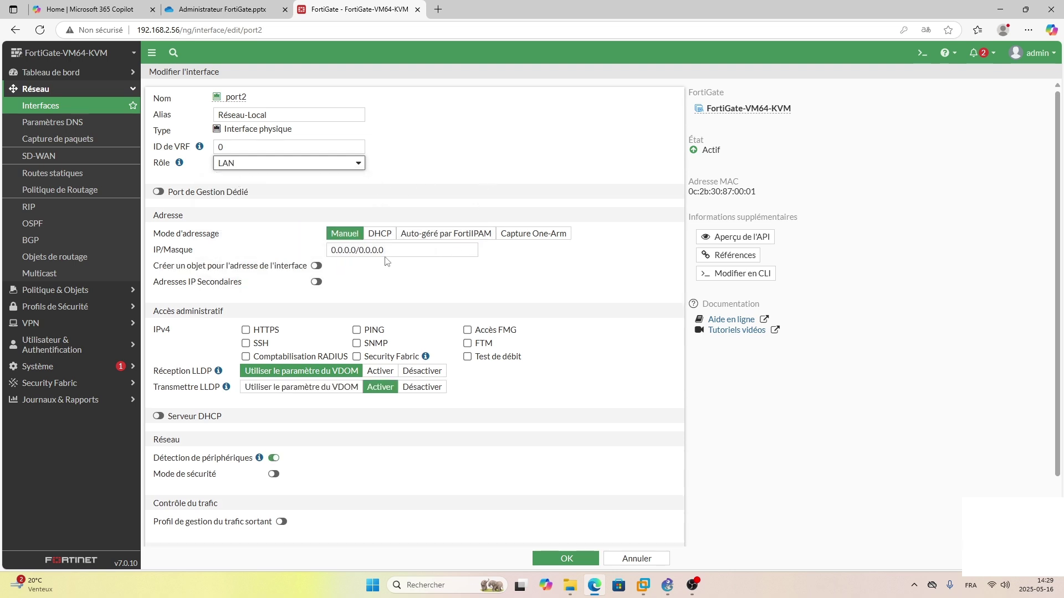
# Step: Set port2's IP/mask to 172.16.10.1/24 and allow HTTPS and PING for IPv4 administrative access
pyautogui.moveTo(390, 252); pyautogui.dragTo(324, 255)
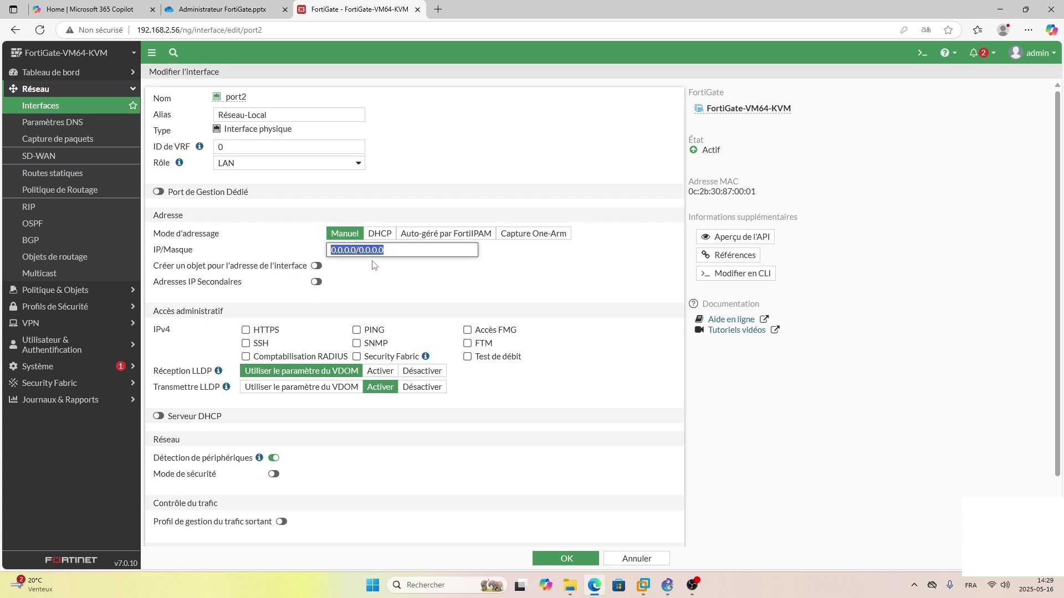
pyautogui.write('172.16.10.1/')
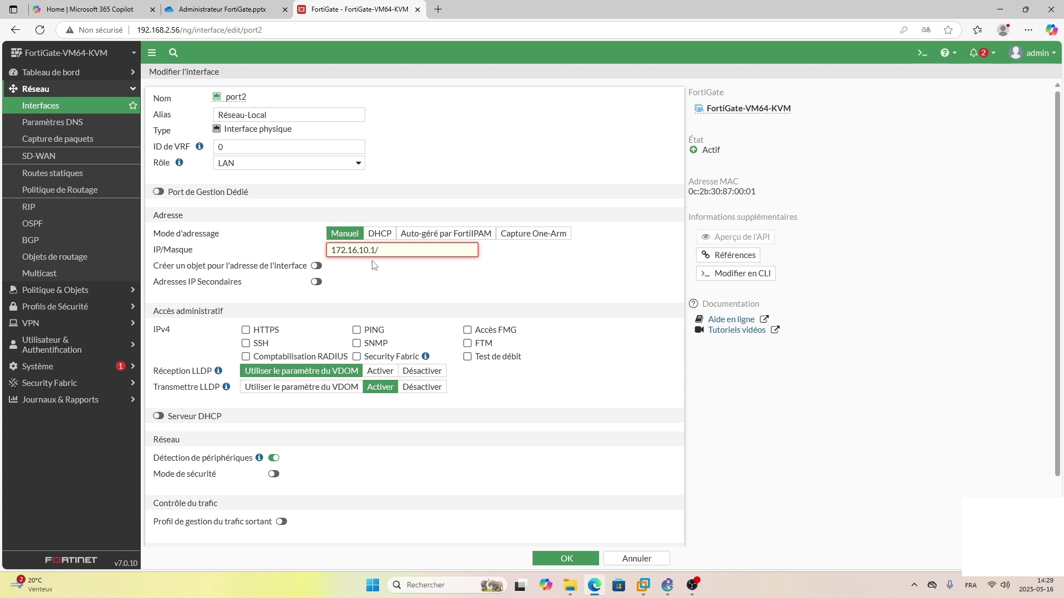
pyautogui.write('24')
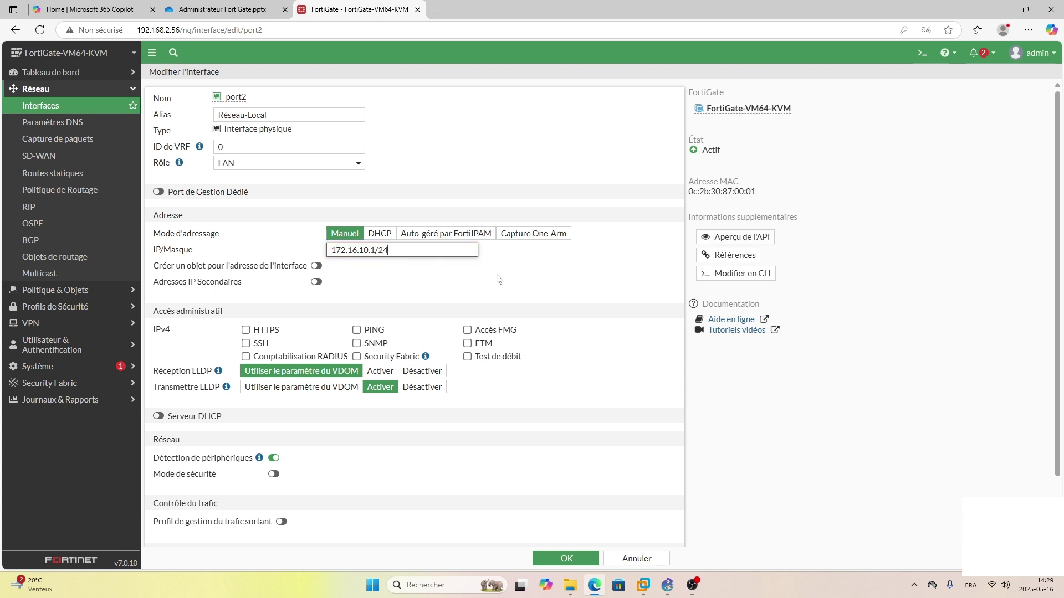
pyautogui.scroll(-1, 615, 296)
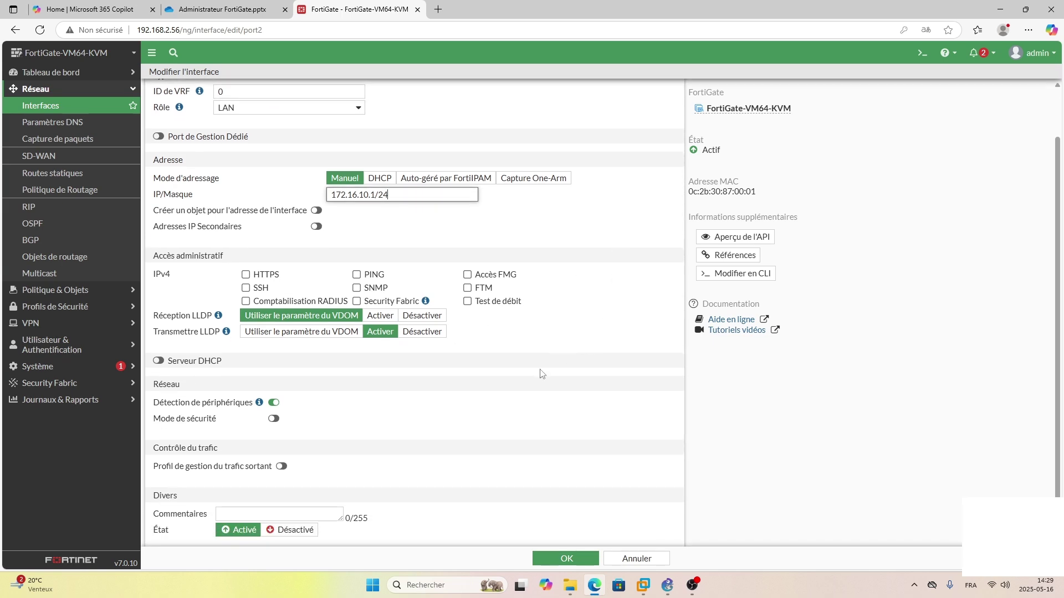
pyautogui.click(246, 275)
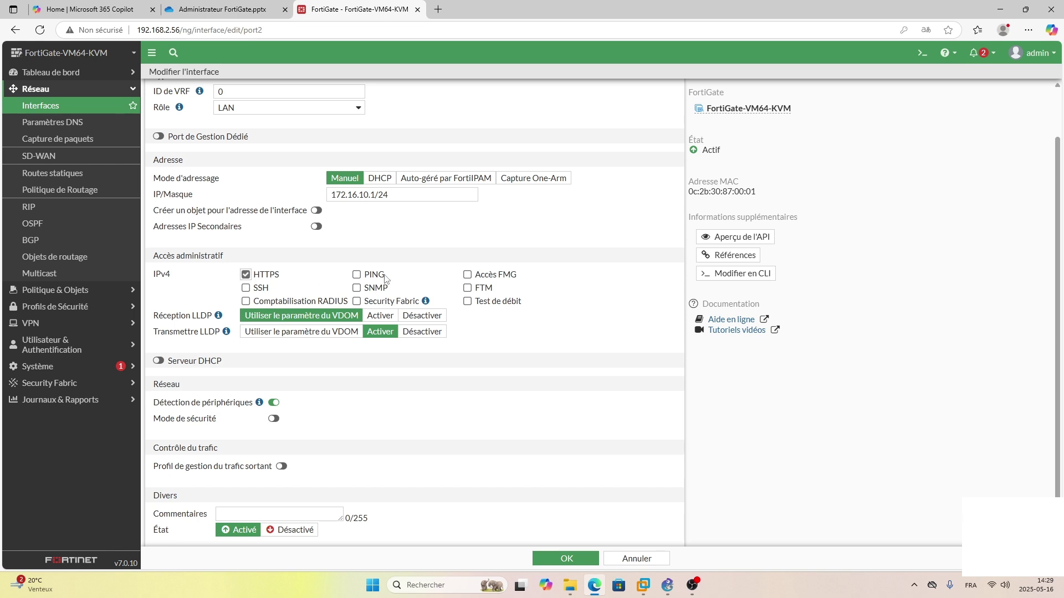
pyautogui.click(356, 276)
# Step: Enable the DHCP server on port2 with the address range 172.16.10.10-172.16.10.254
pyautogui.click(158, 361)
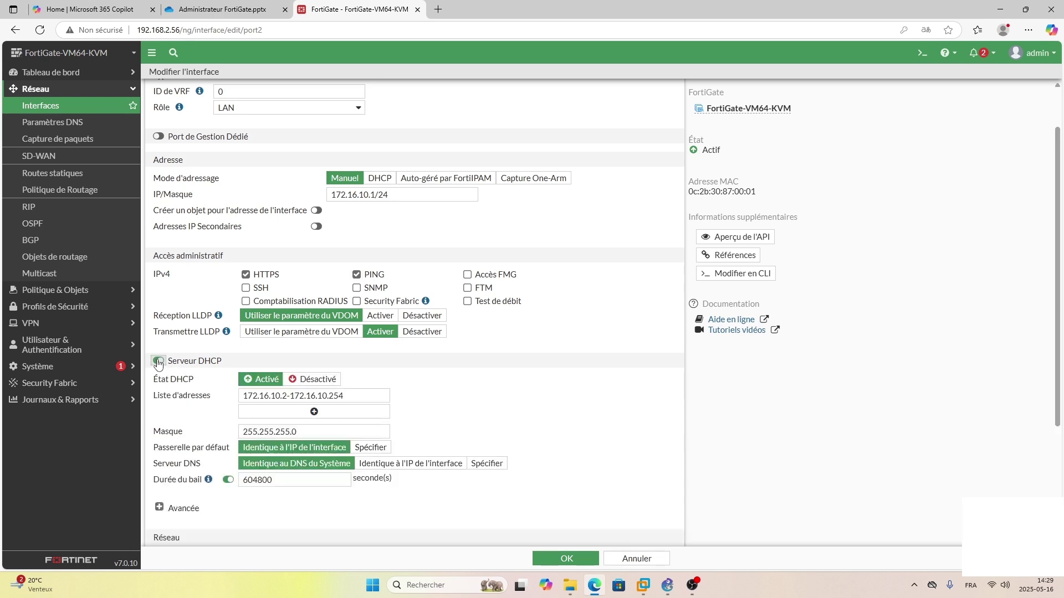
pyautogui.scroll(-1, 423, 380)
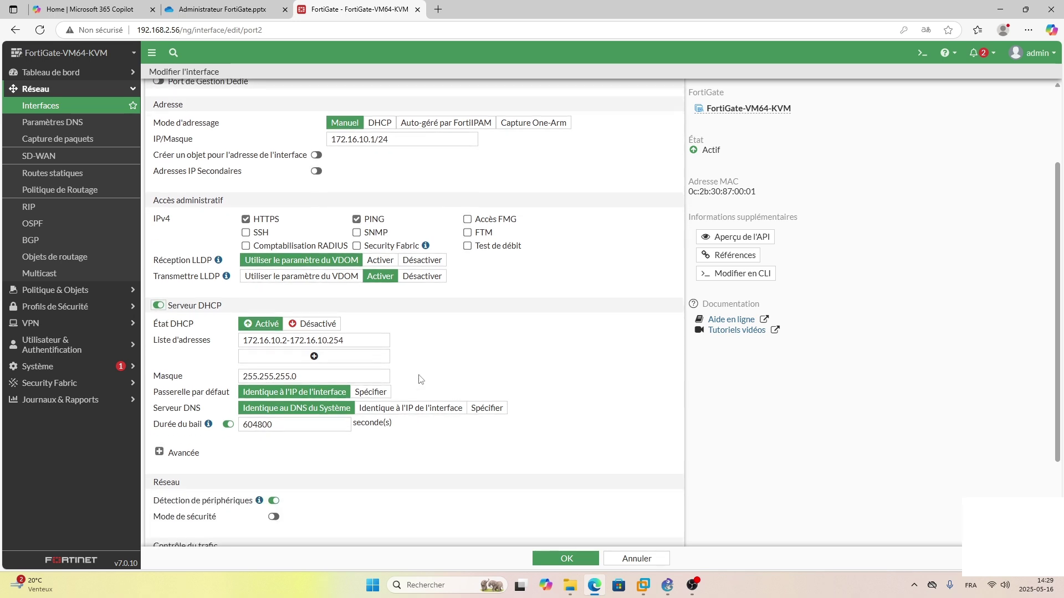
pyautogui.click(288, 342)
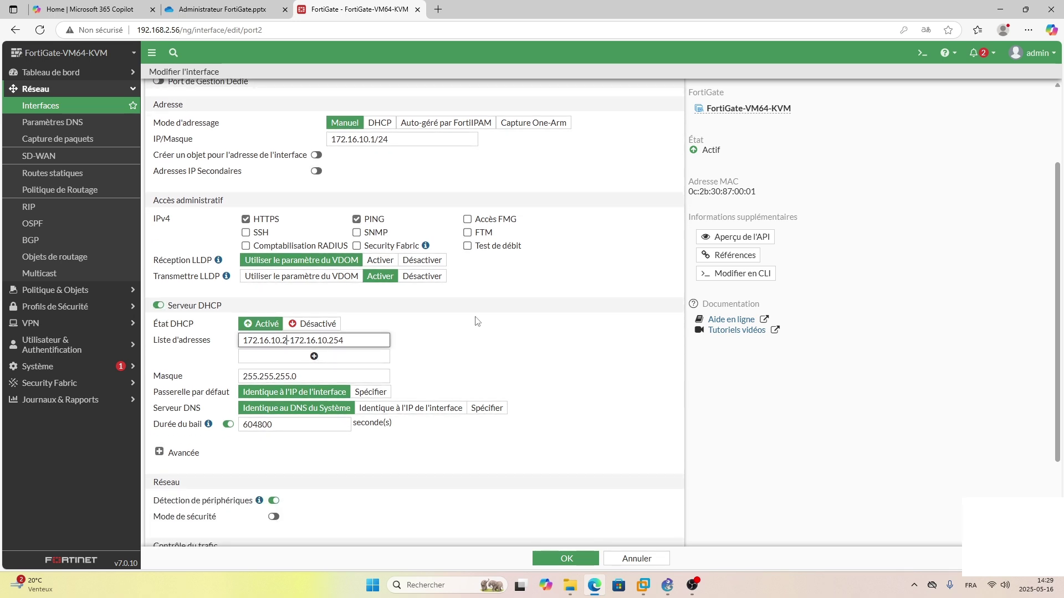
pyautogui.press('BackSpace')
pyautogui.write('.10')
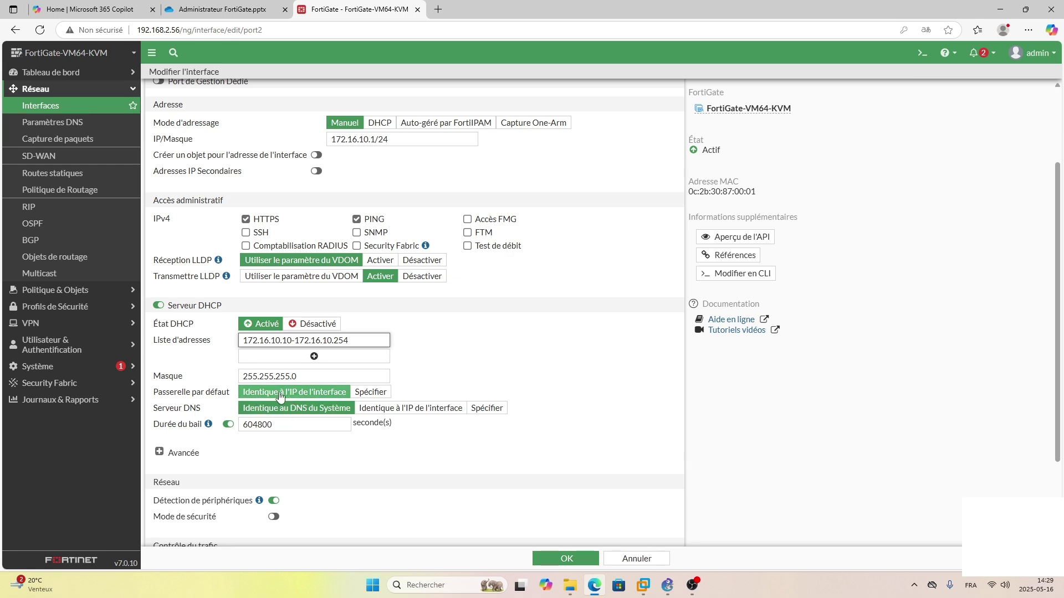
# Step: Review port2's address, gateway and DHCP settings, and save the interface configuration
pyautogui.scroll(1, 388, 195)
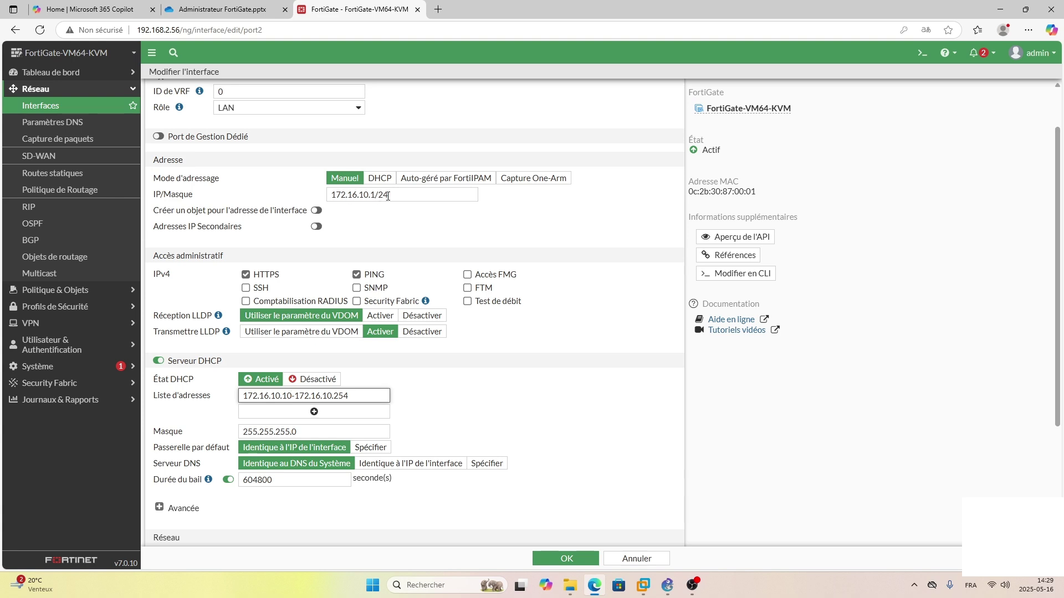
pyautogui.tripleClick(388, 196)
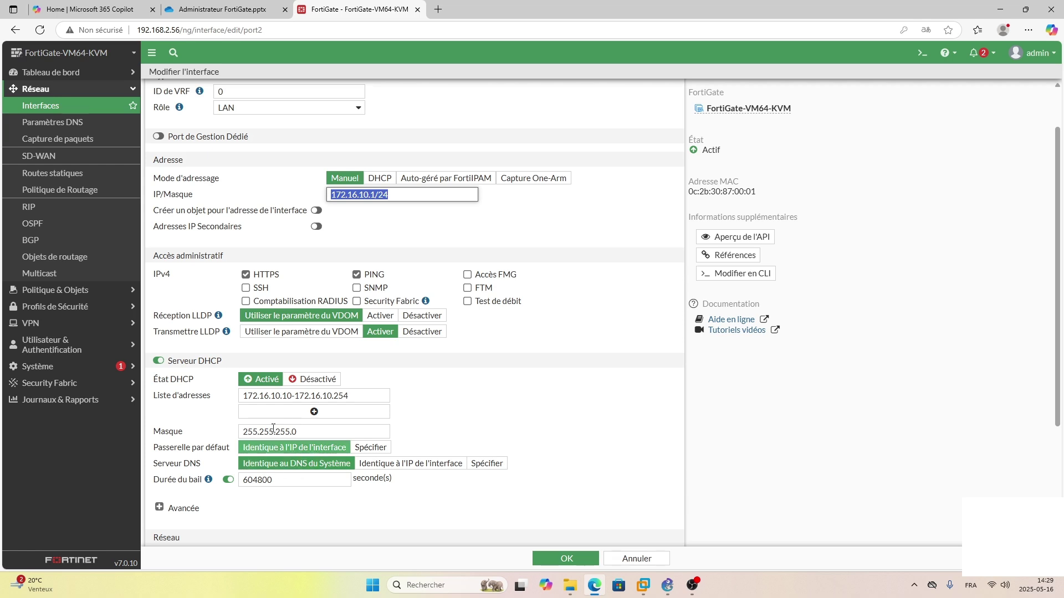
pyautogui.click(589, 454)
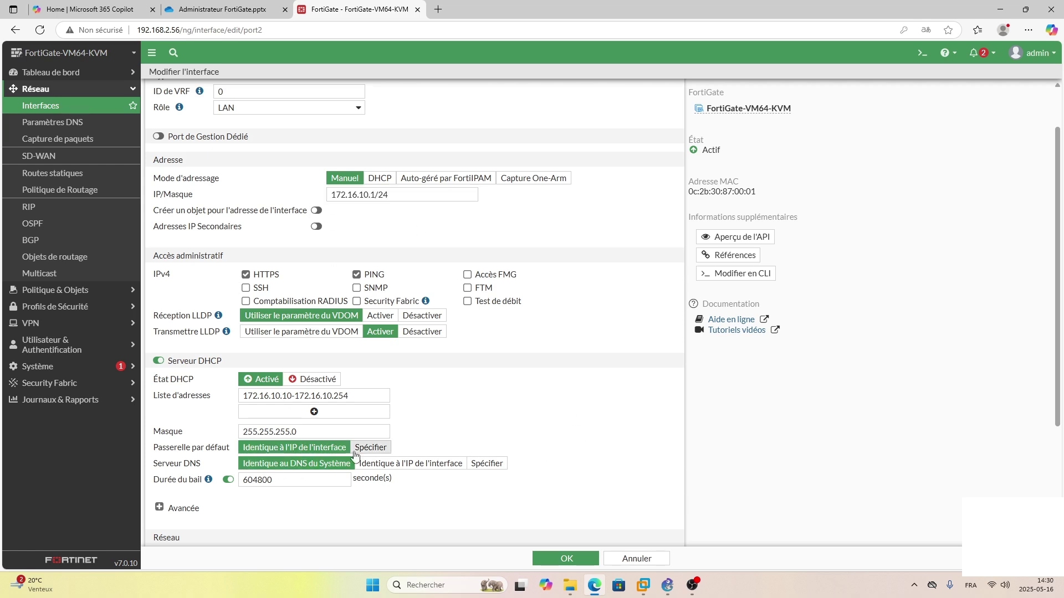
pyautogui.scroll(-1, 460, 441)
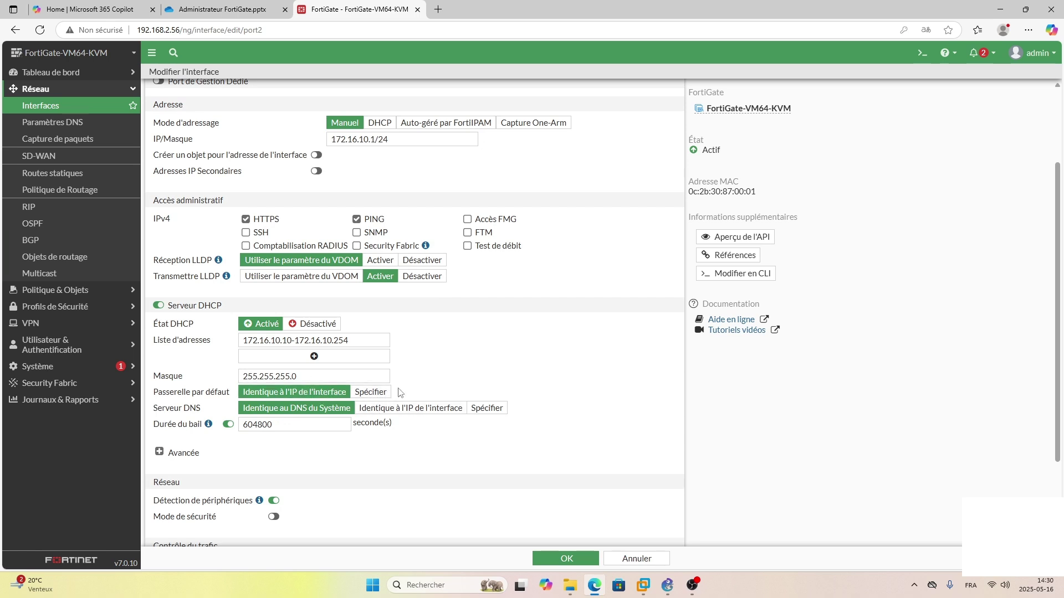
pyautogui.scroll(-1, 637, 394)
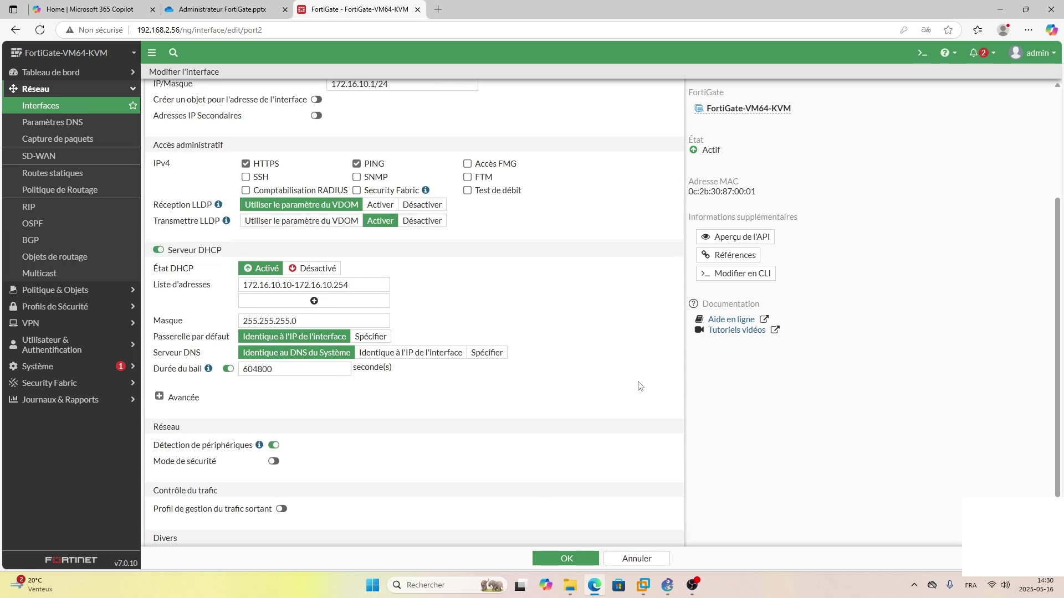
pyautogui.scroll(-1, 637, 388)
pyautogui.scroll(2, 640, 386)
pyautogui.scroll(2, 640, 386)
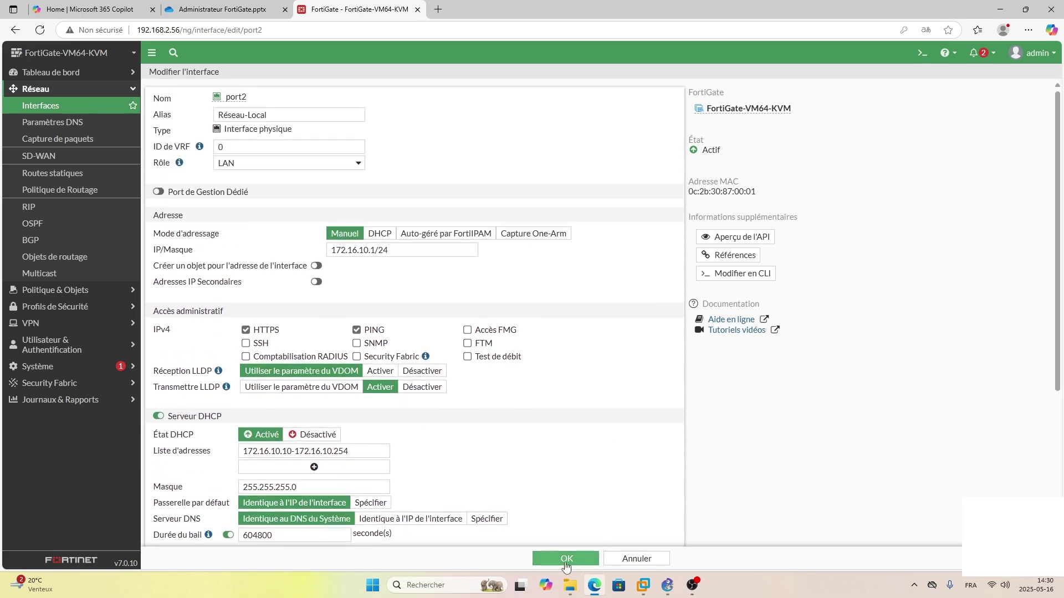
pyautogui.click(564, 561)
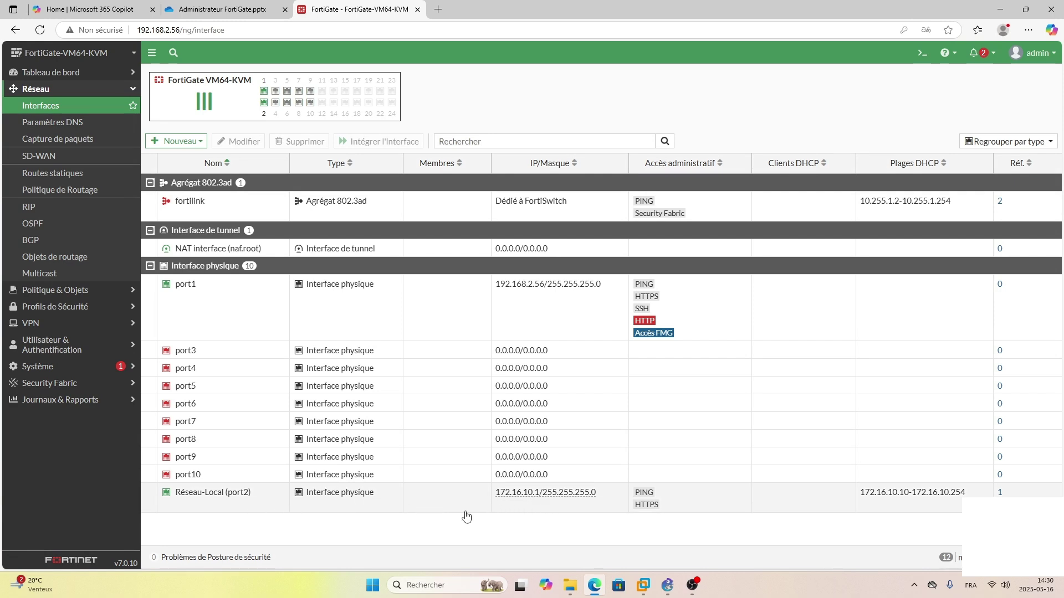
# Step: Switch to GNS3 and open the console of the webterm-1 node
pyautogui.click(666, 590)
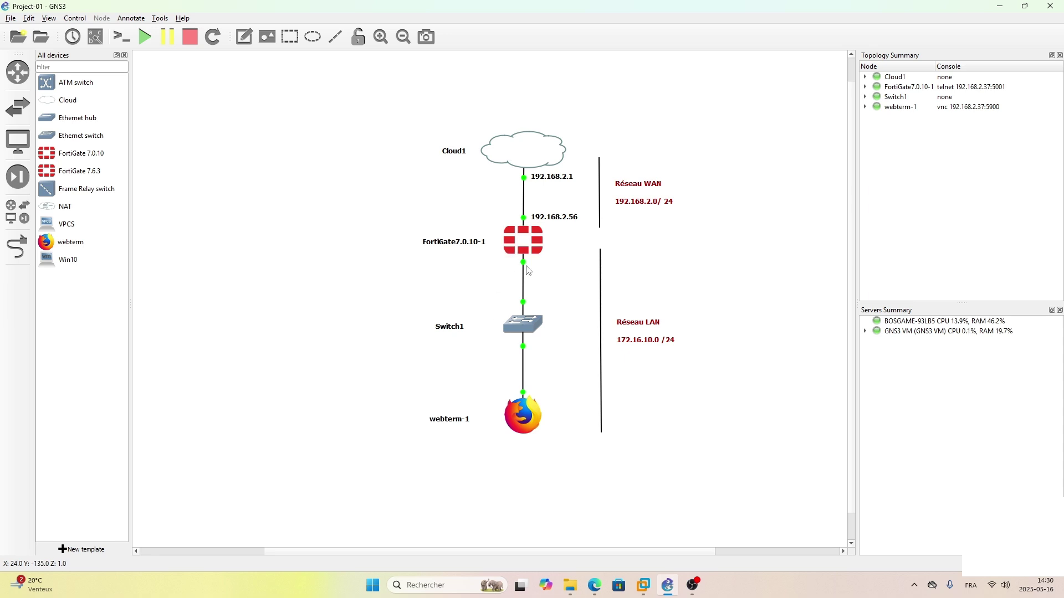
pyautogui.doubleClick(522, 413)
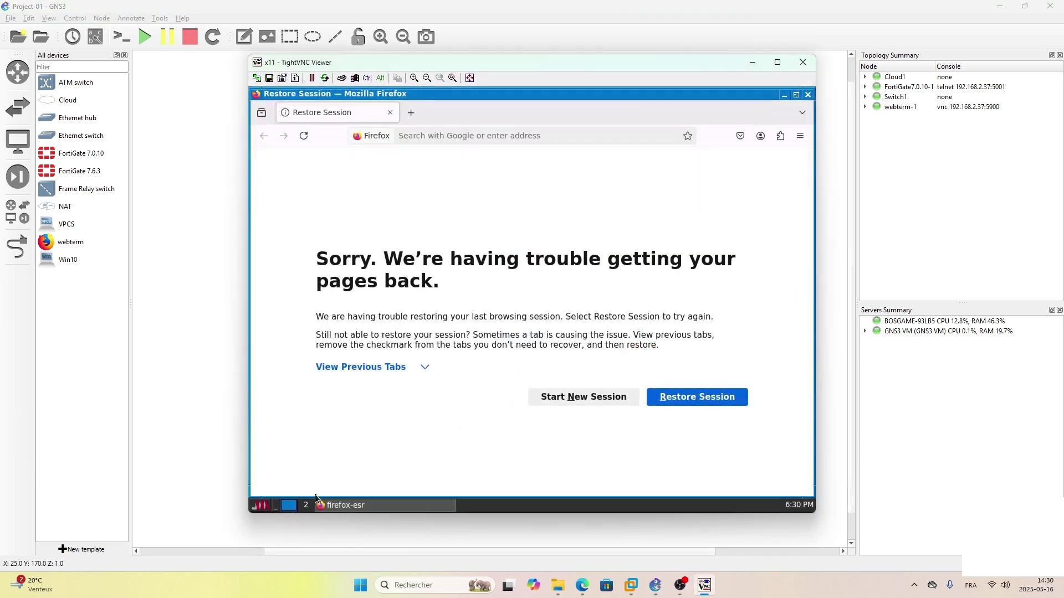
# Step: Open a terminal on webterm-1 and run ifconfig to check the IP address assigned to eth0
pyautogui.click(260, 505)
pyautogui.click(266, 439)
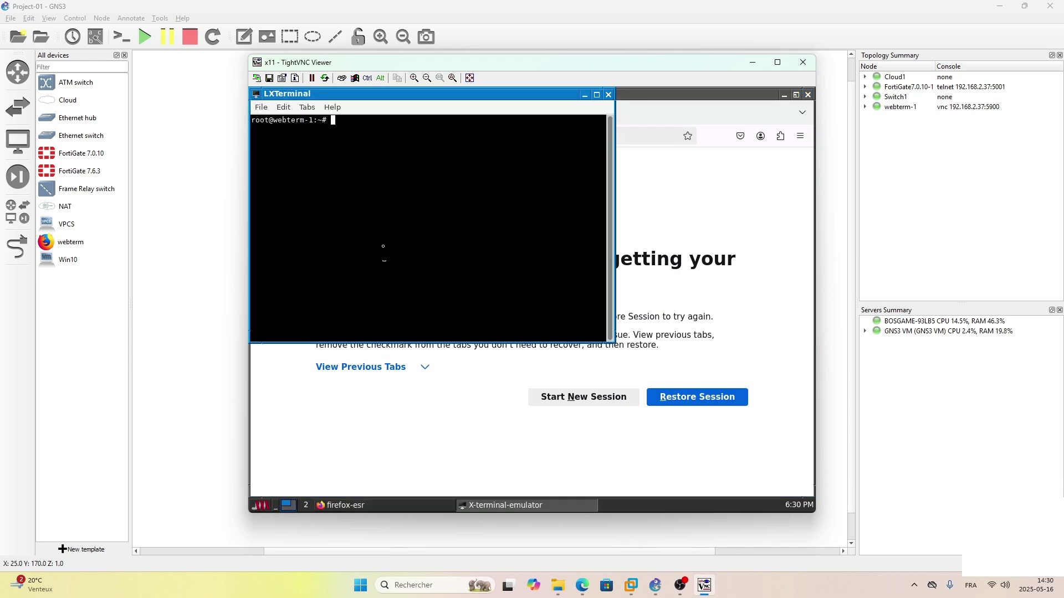
pyautogui.write('ifconfig')
pyautogui.press('Return')
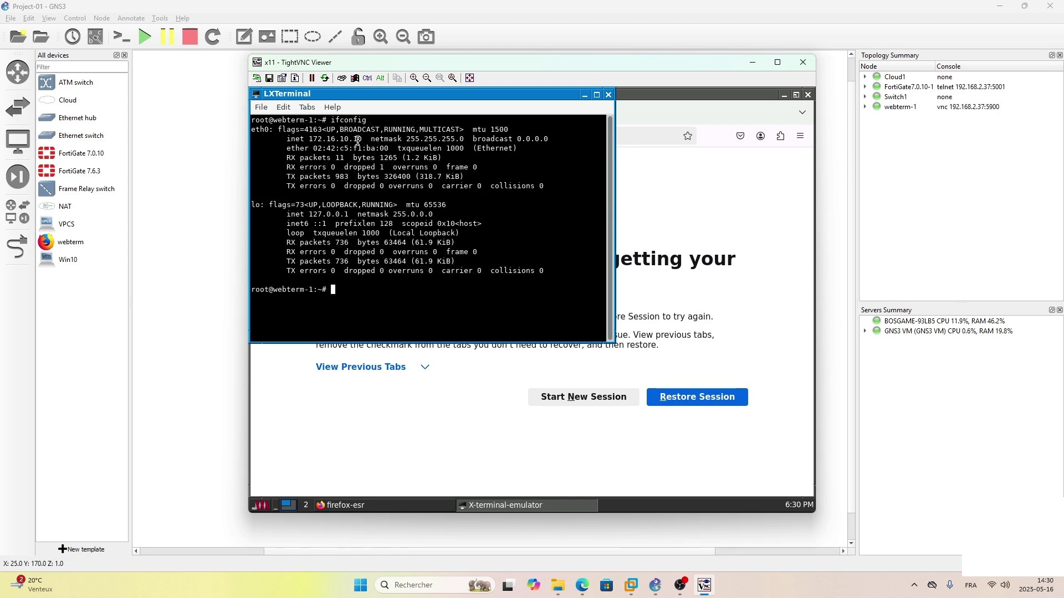
pyautogui.moveTo(365, 139); pyautogui.dragTo(309, 136)
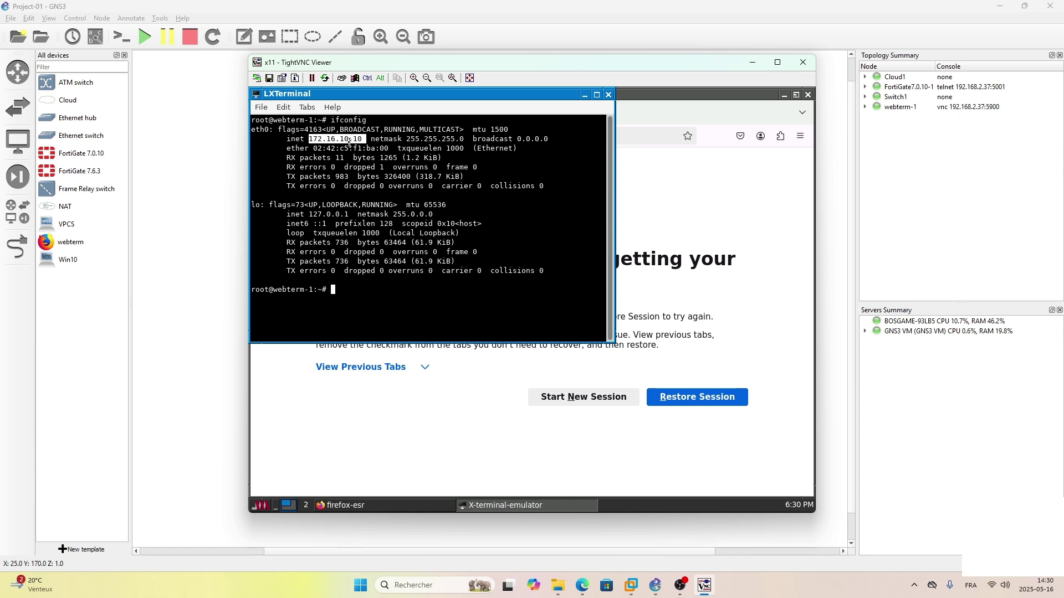
# Step: Ping the FortiGate LAN address 172.16.10.1 from the terminal, and minimize the terminal window
pyautogui.click(349, 295)
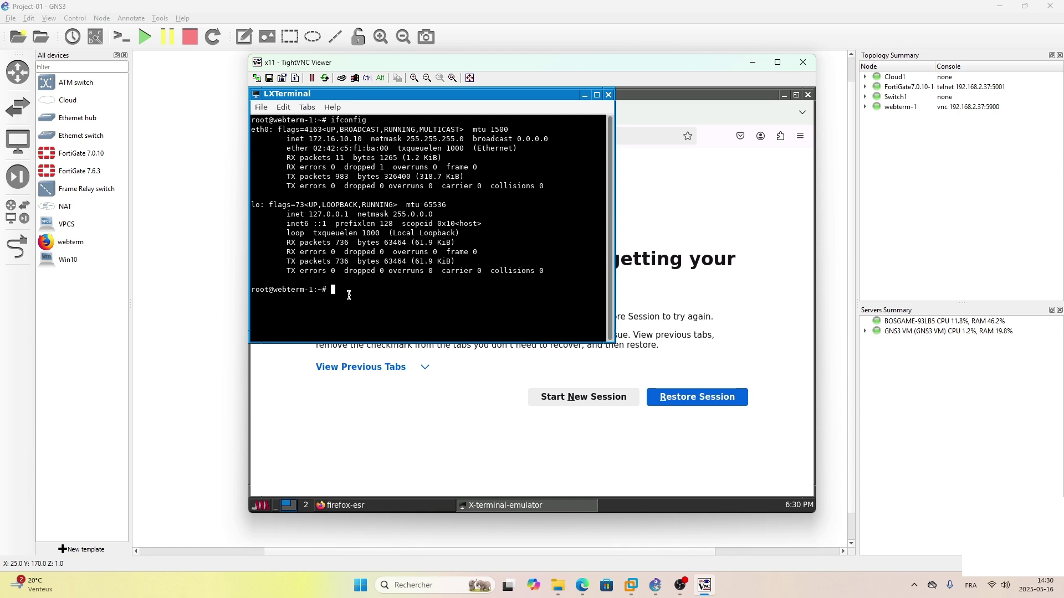
pyautogui.write('ping 172.16.10.1')
pyautogui.press('Return')
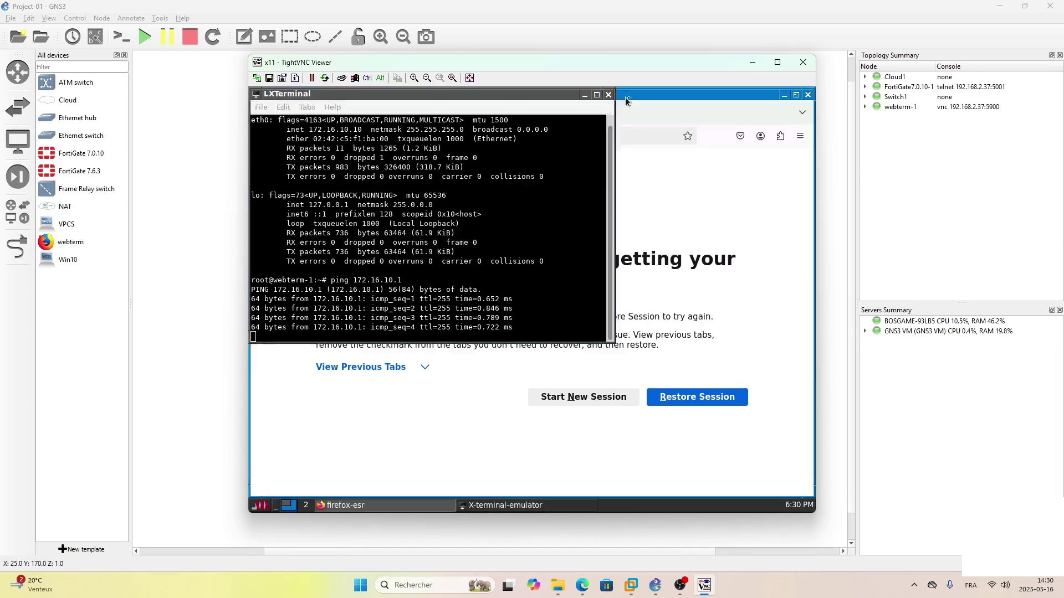
pyautogui.click(585, 96)
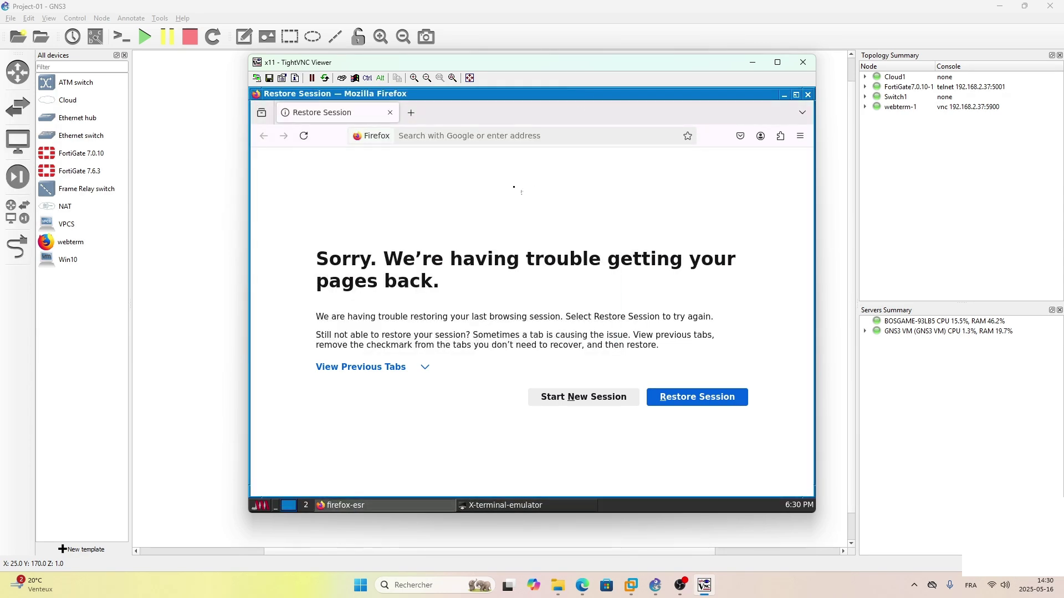
# Step: Test internet access in Firefox by loading YouTube and google.com in separate tabs, and minimize the VNC viewer
pyautogui.click(477, 138)
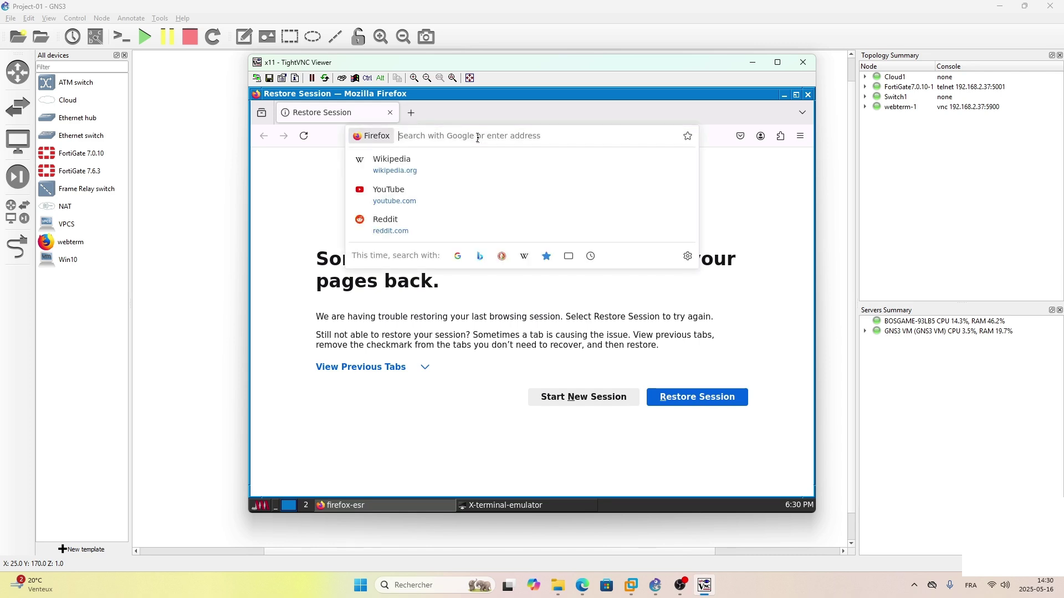
pyautogui.click(388, 198)
pyautogui.click(412, 113)
pyautogui.click(410, 137)
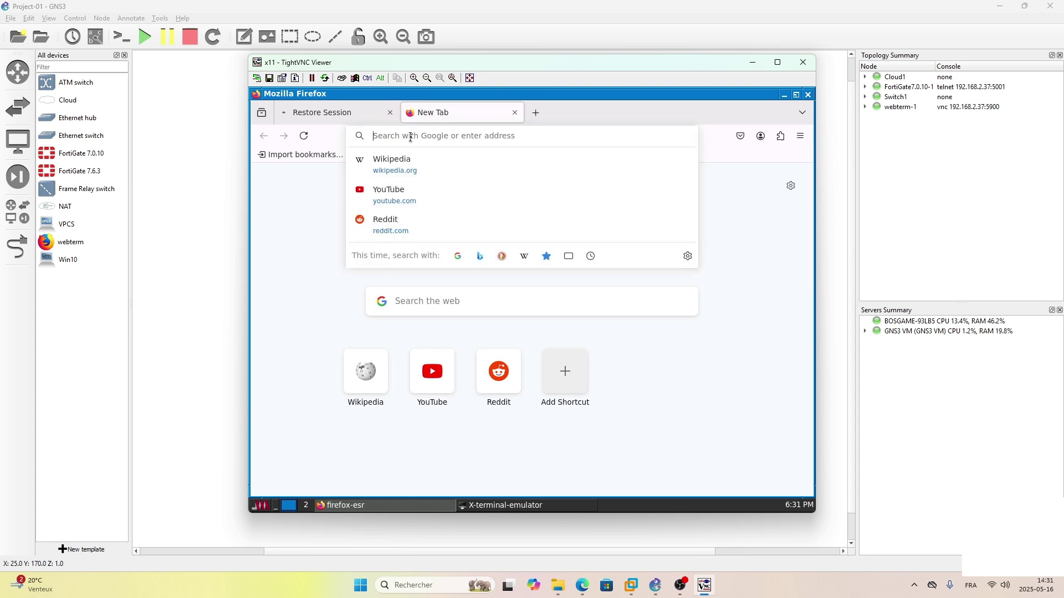
pyautogui.write('goog')
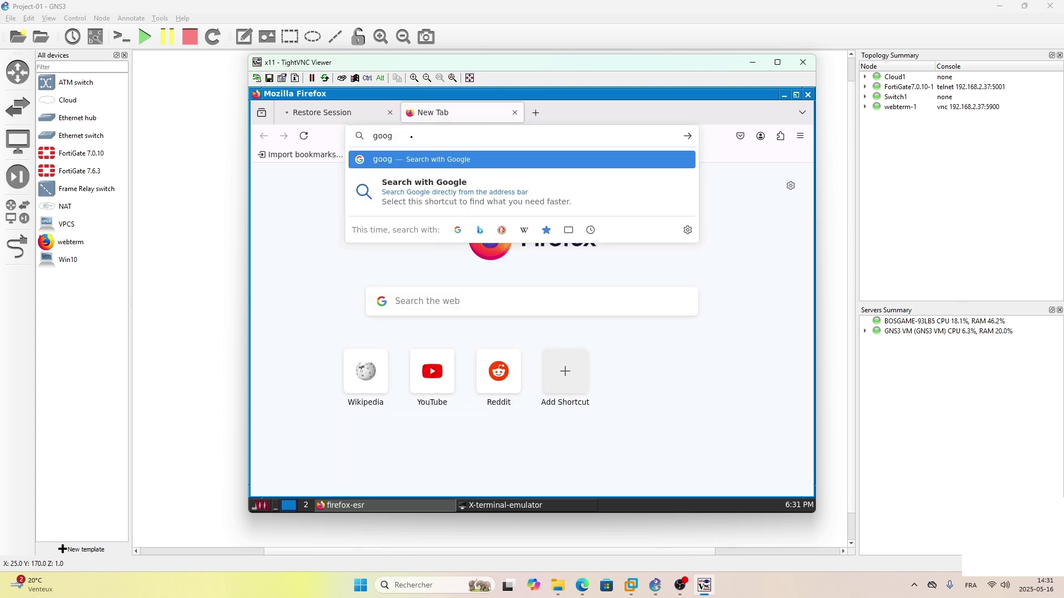
pyautogui.write('le.com')
pyautogui.press('Return')
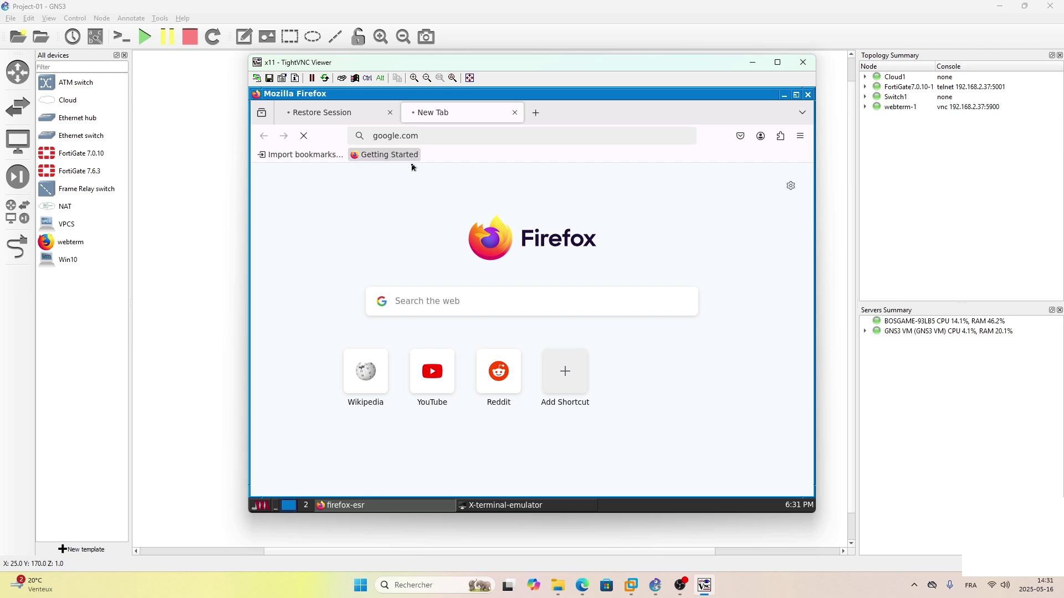
pyautogui.click(332, 112)
pyautogui.click(444, 118)
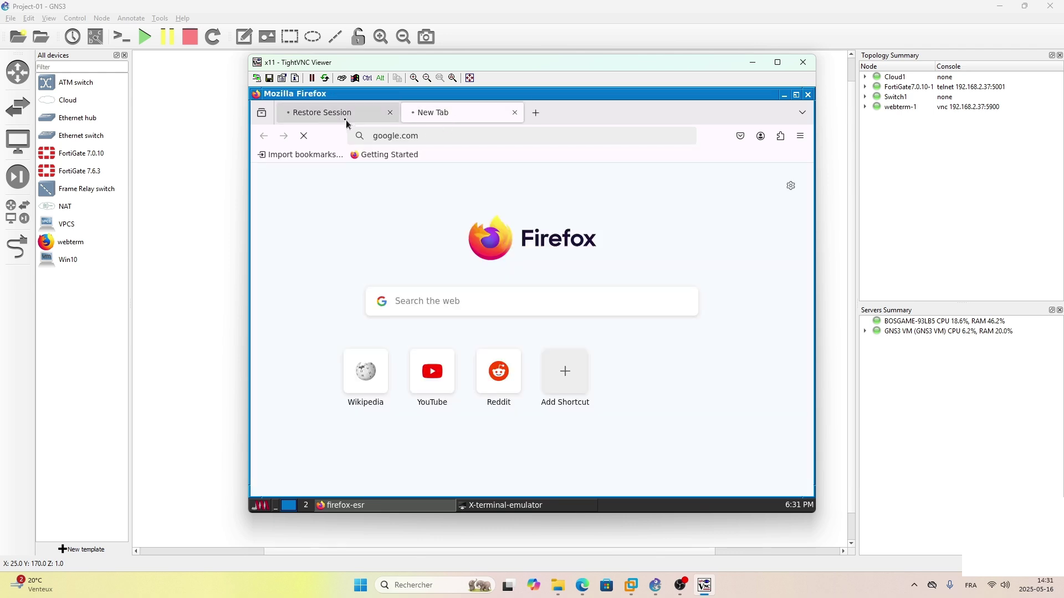
pyautogui.click(351, 121)
pyautogui.click(451, 120)
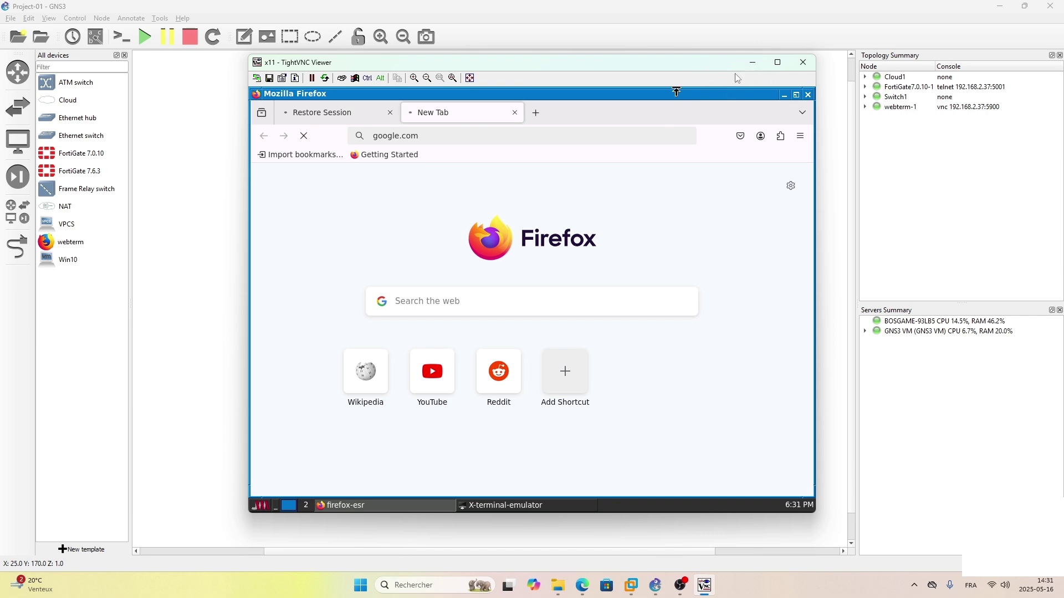
pyautogui.click(751, 63)
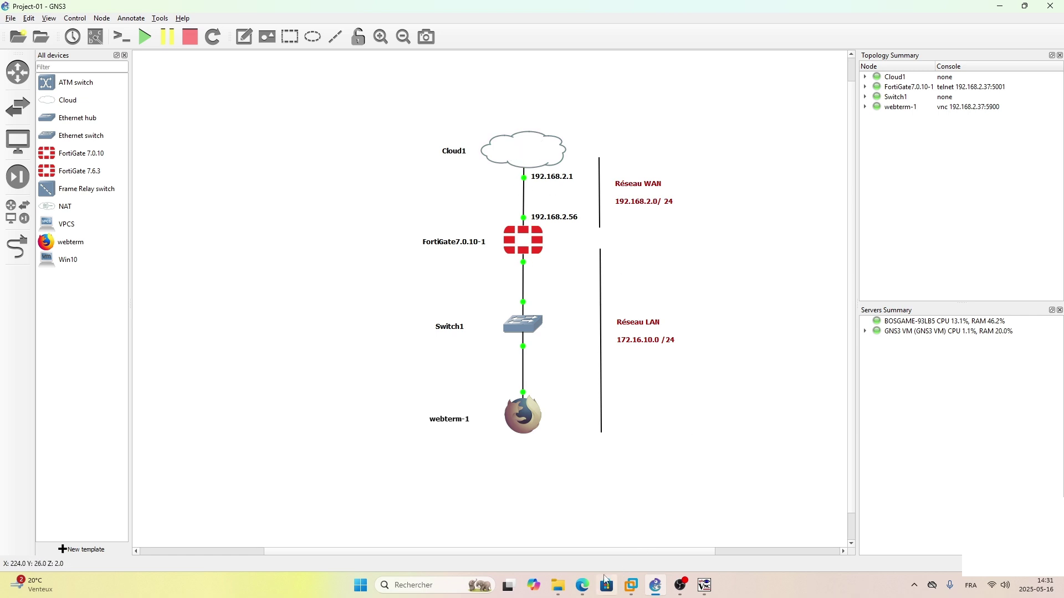
# Step: Switch to the FortiGate web interface in Edge and open its static routes list
pyautogui.click(582, 586)
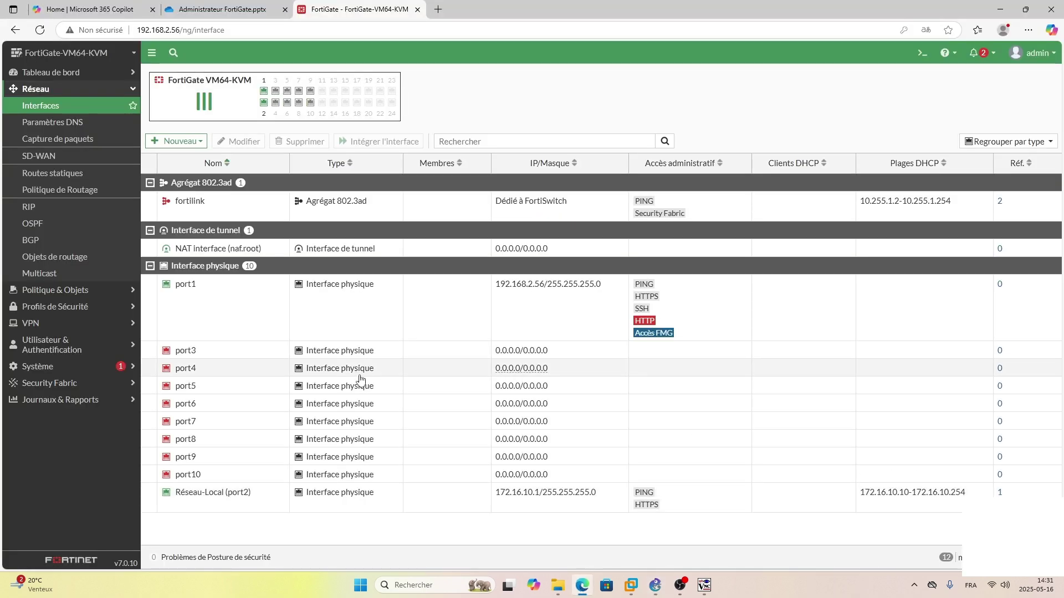
pyautogui.click(128, 90)
pyautogui.click(129, 94)
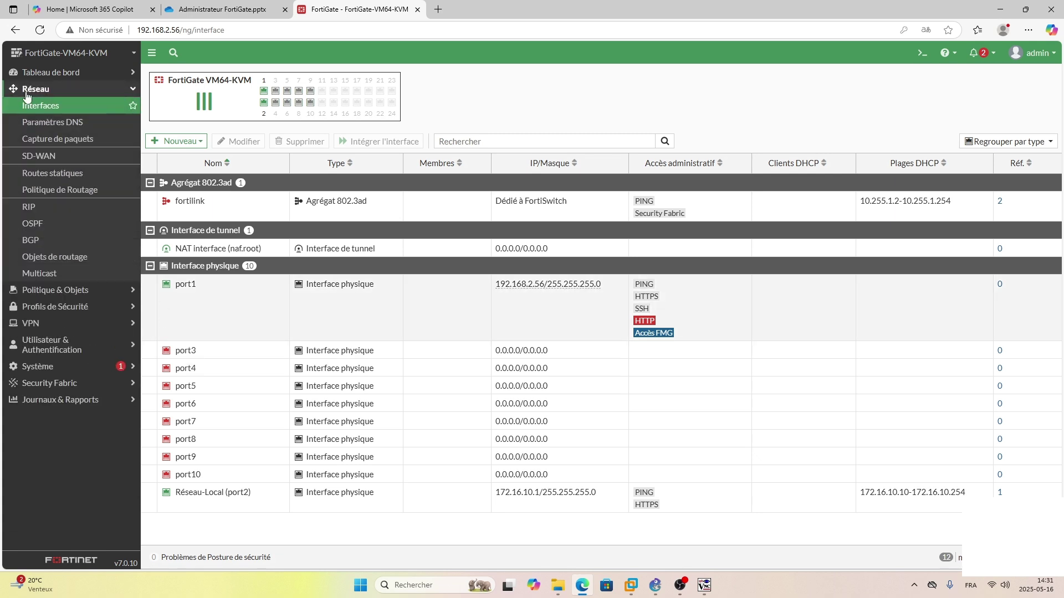
pyautogui.click(38, 175)
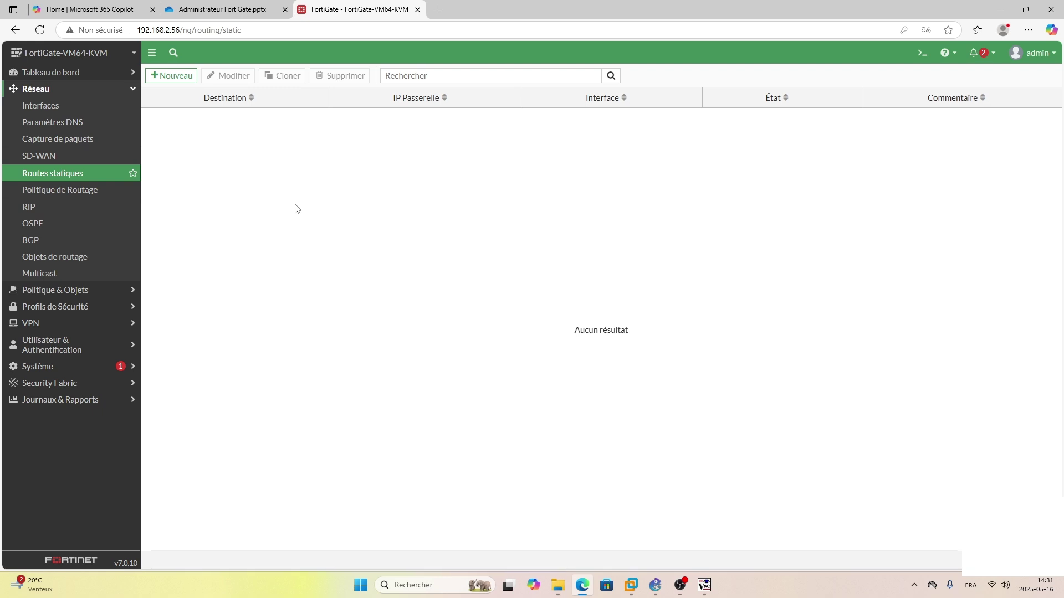
# Step: Consult the GNS3 topology, and start a new FortiGate static route with port1 as its interface
pyautogui.click(656, 585)
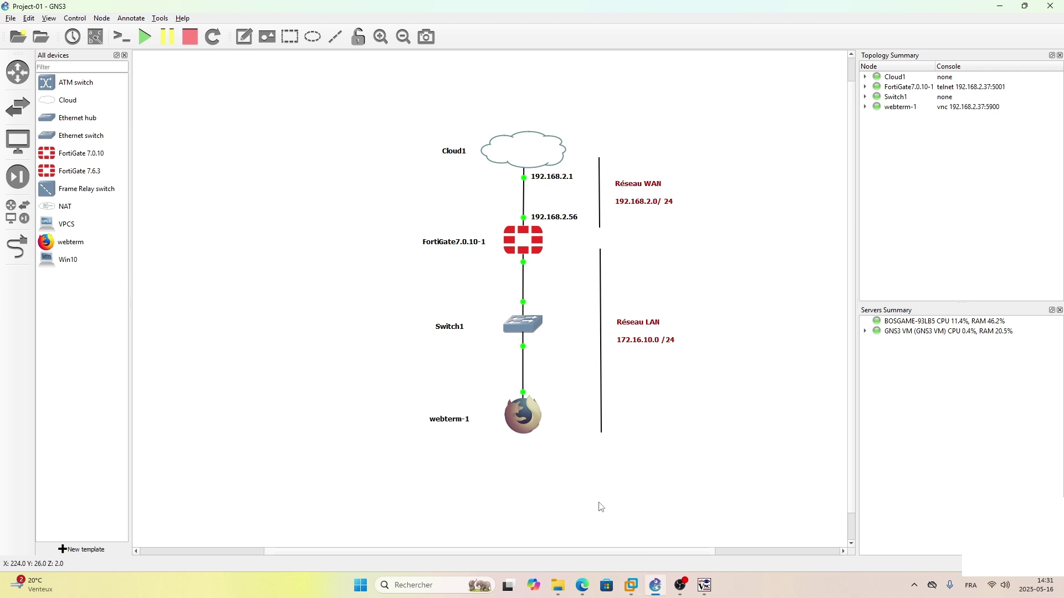
pyautogui.click(582, 585)
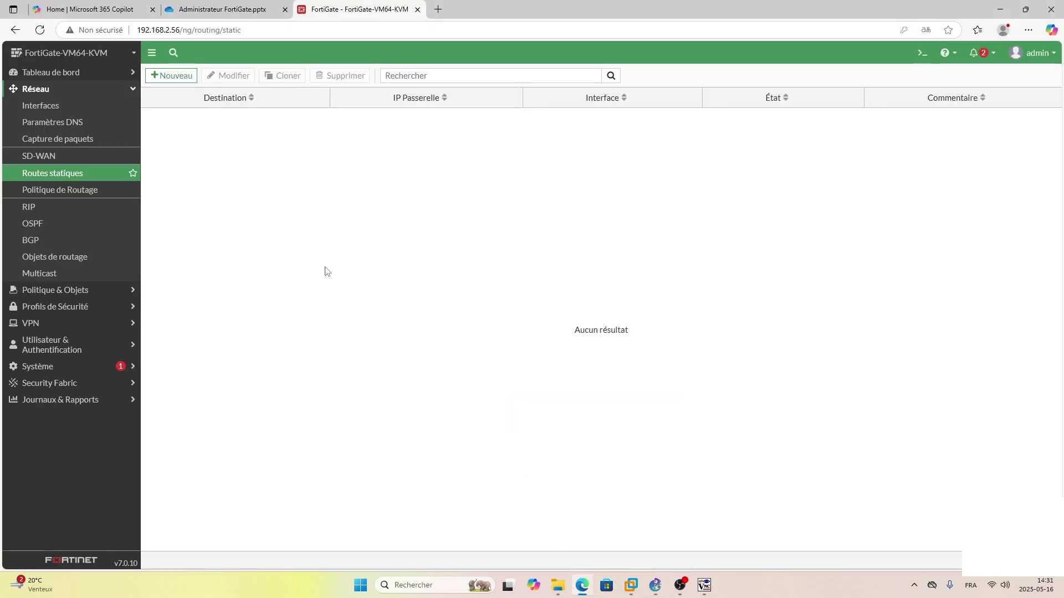
pyautogui.click(175, 75)
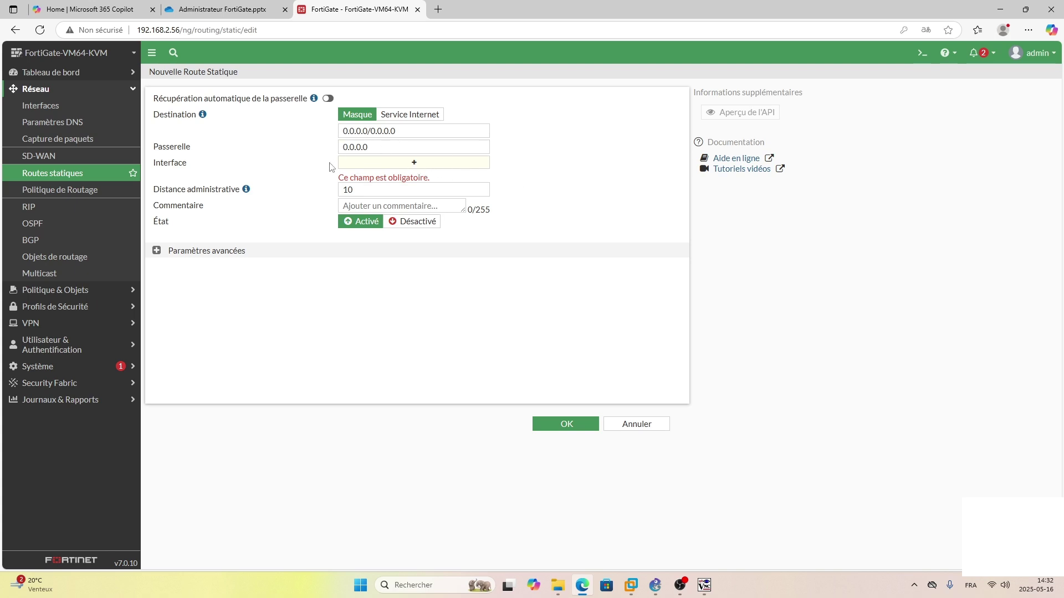
pyautogui.click(415, 164)
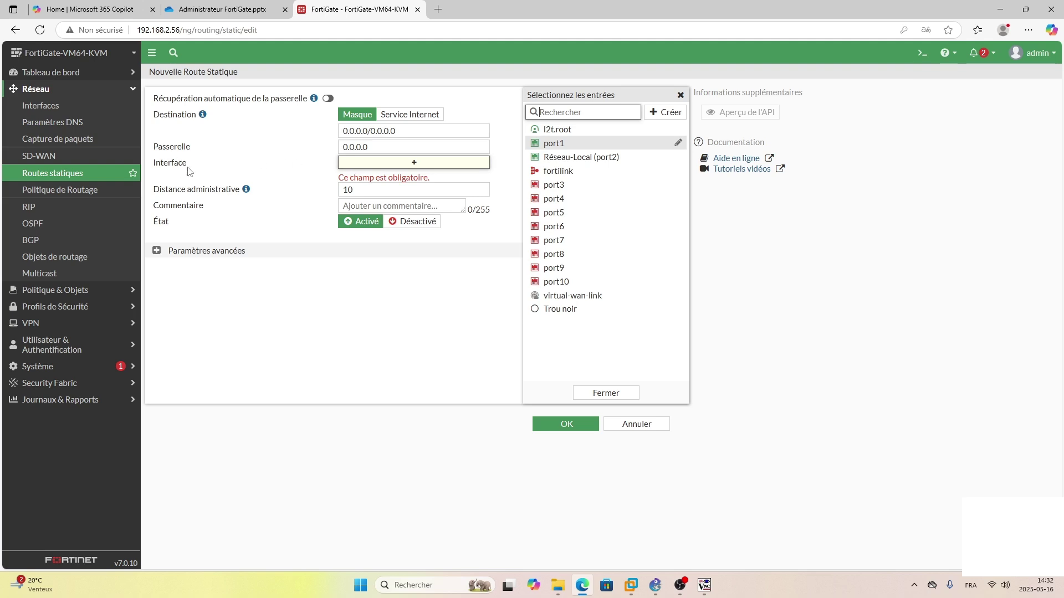
pyautogui.moveTo(597, 148)
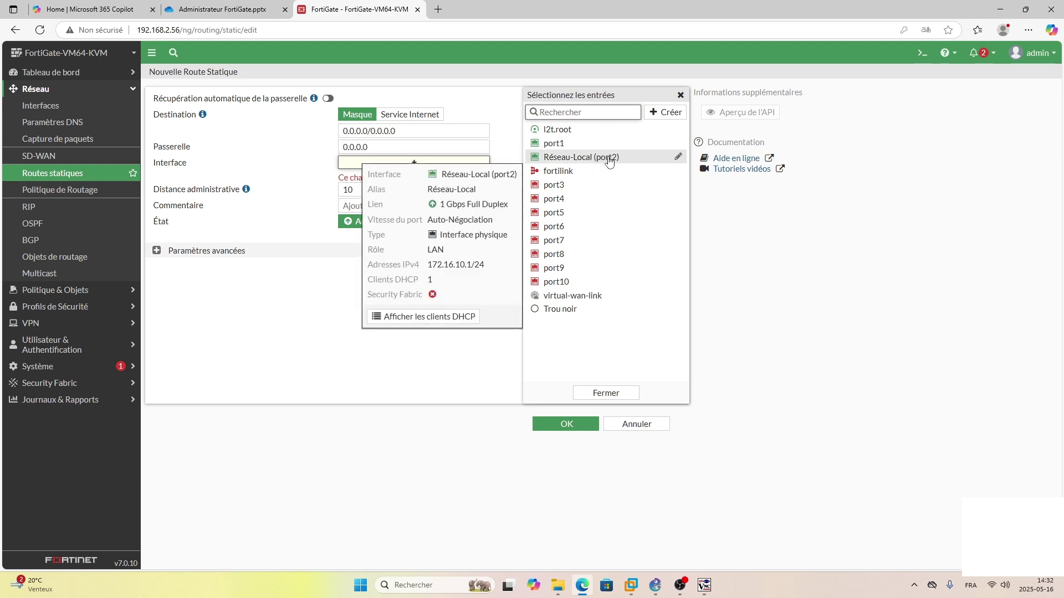
pyautogui.click(604, 161)
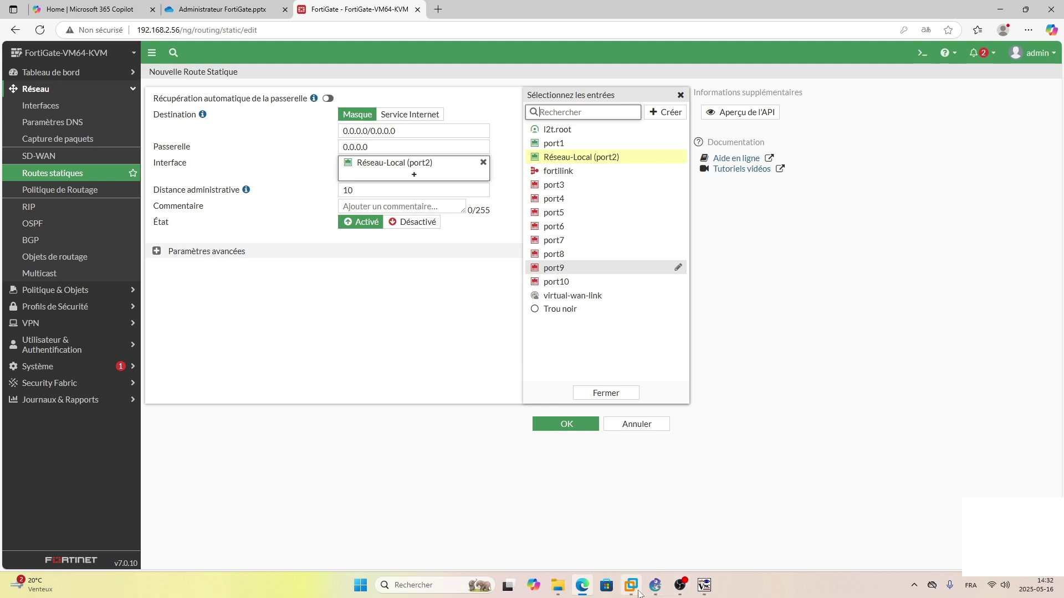
pyautogui.moveTo(636, 594)
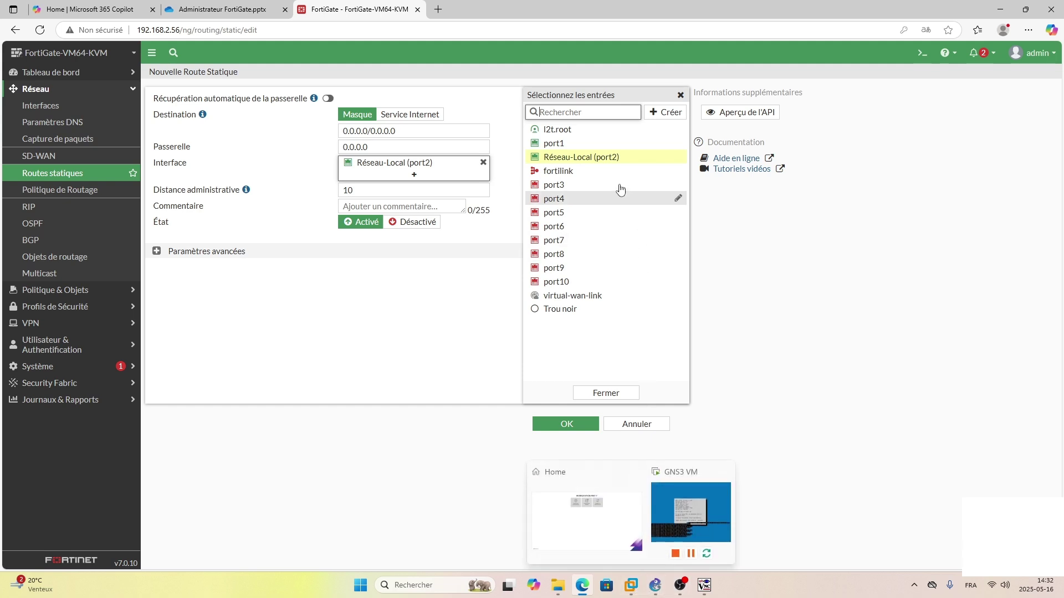
pyautogui.click(583, 147)
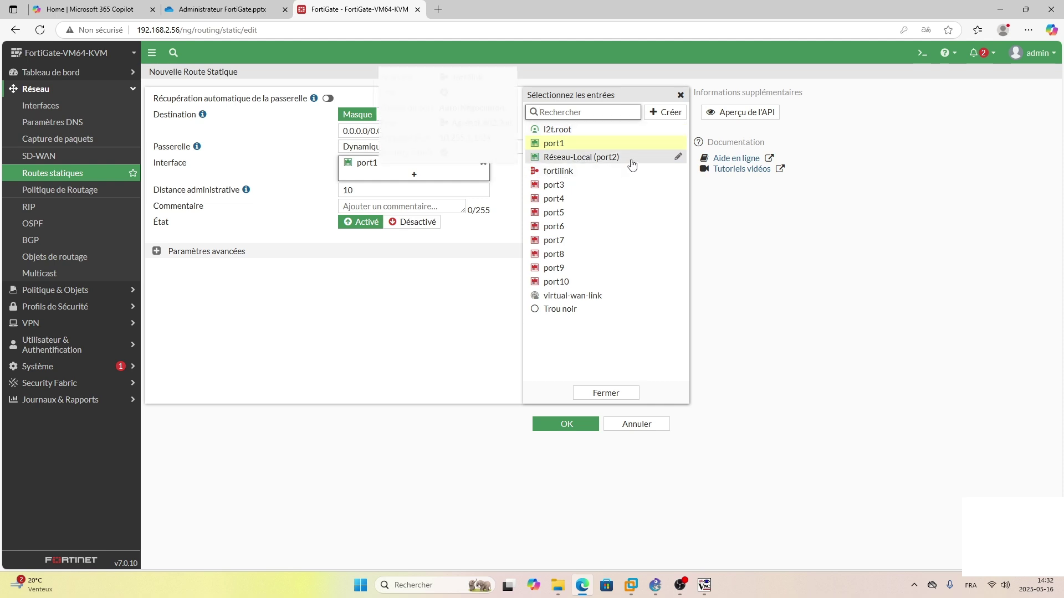
pyautogui.click(441, 372)
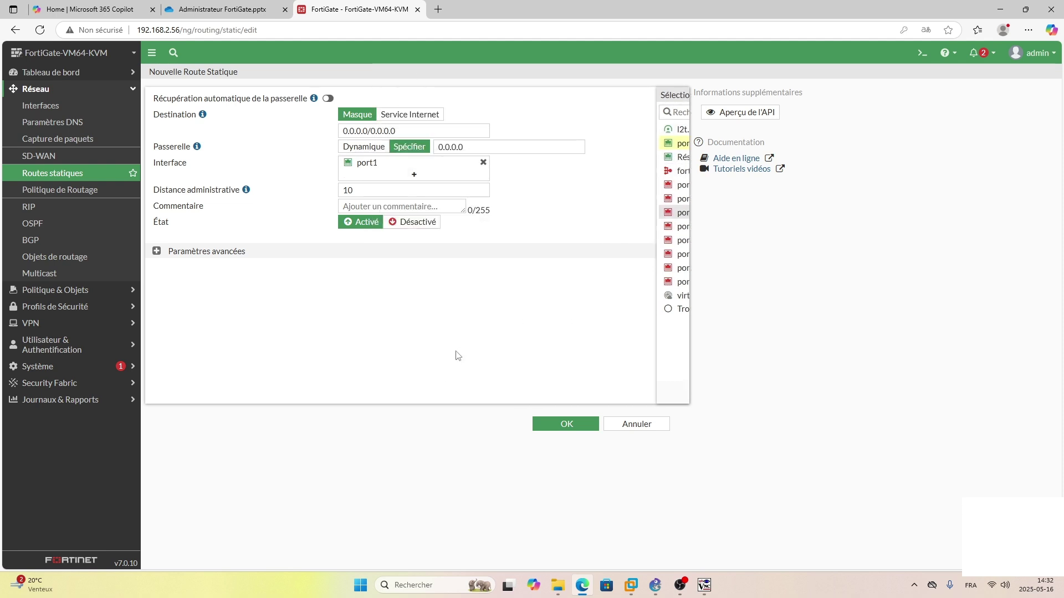
# Step: Check the WAN link in the GNS3 topology, and save the port1 static route with destination and gateway at their defaults
pyautogui.click(655, 585)
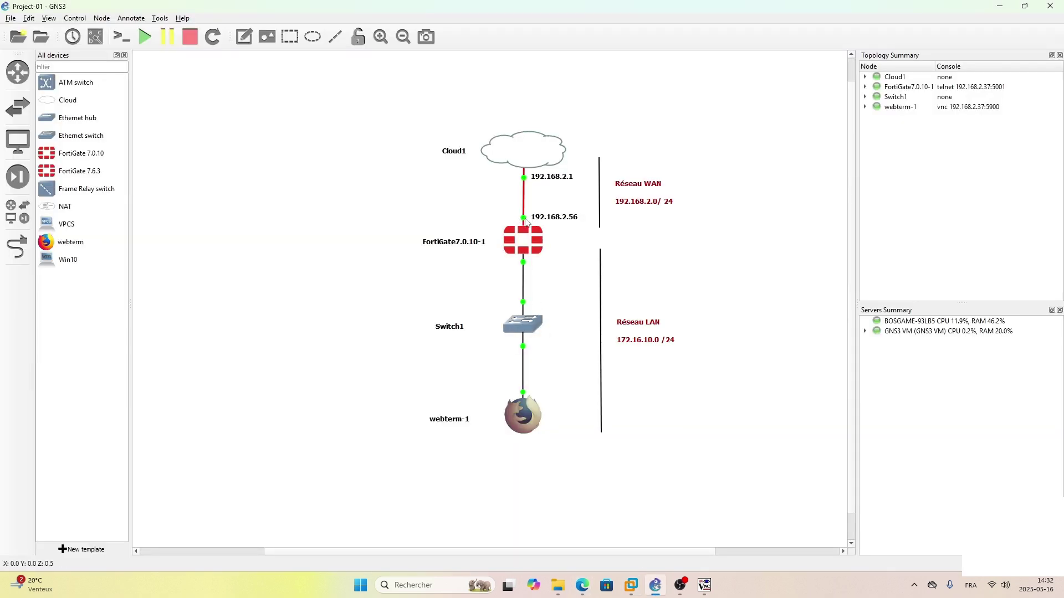
pyautogui.click(656, 585)
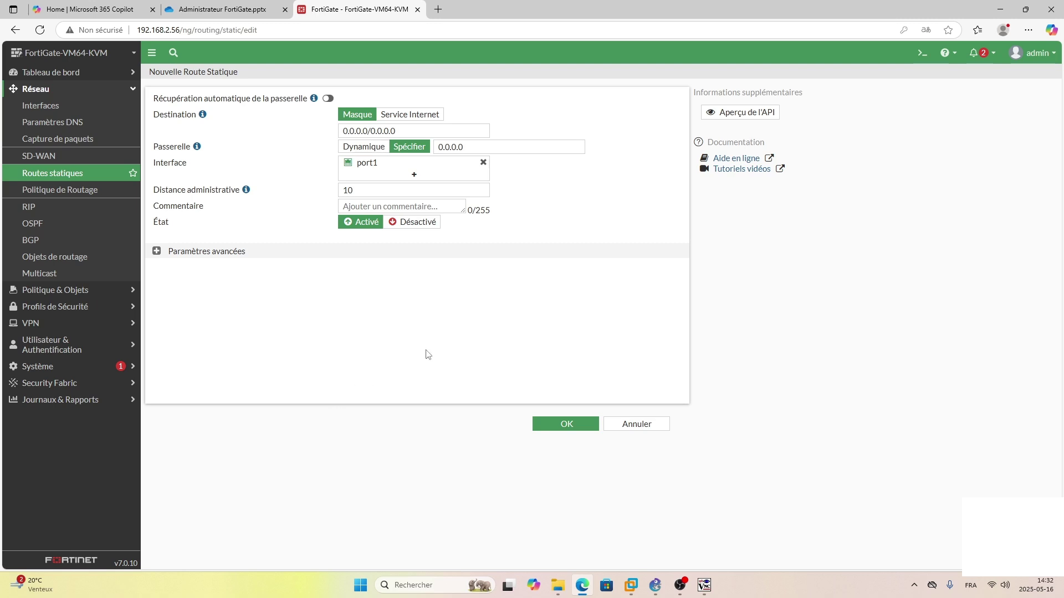
pyautogui.click(560, 425)
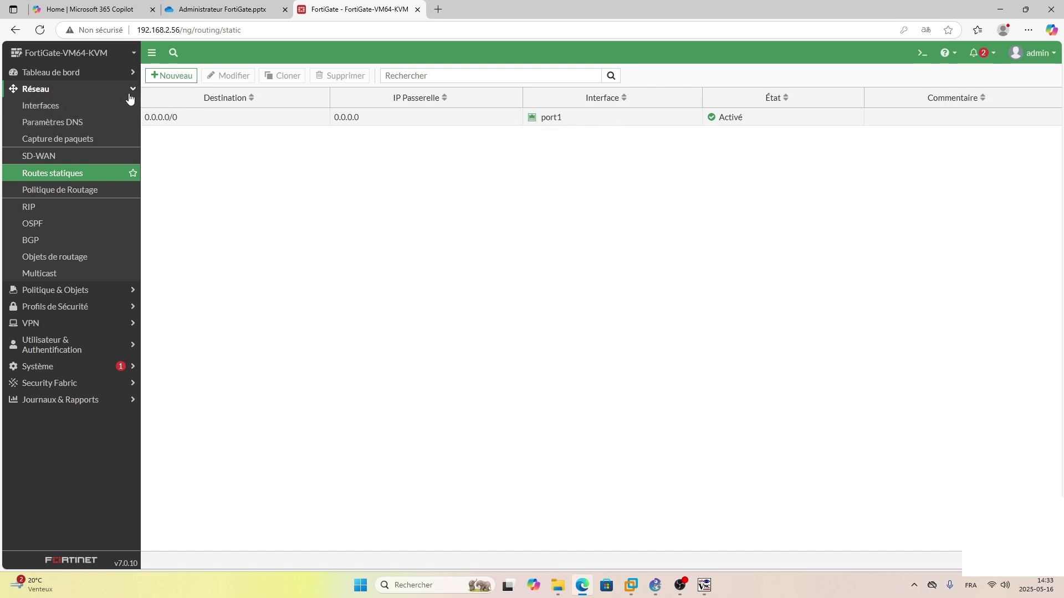
# Step: Return to the webterm-1 viewer and retest internet access by reloading the google.com and YouTube tabs
pyautogui.click(655, 586)
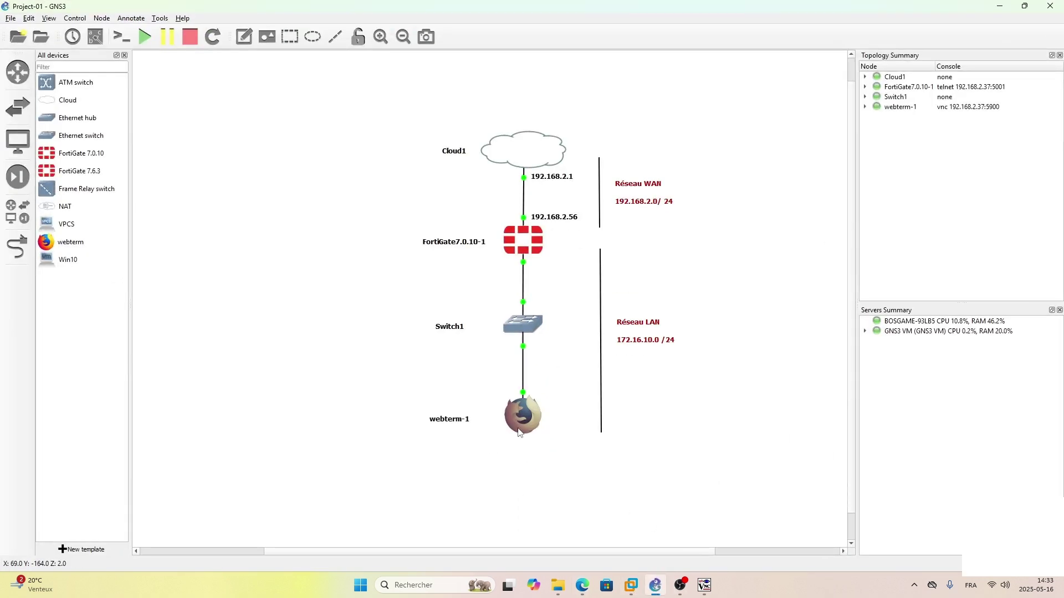
pyautogui.click(705, 585)
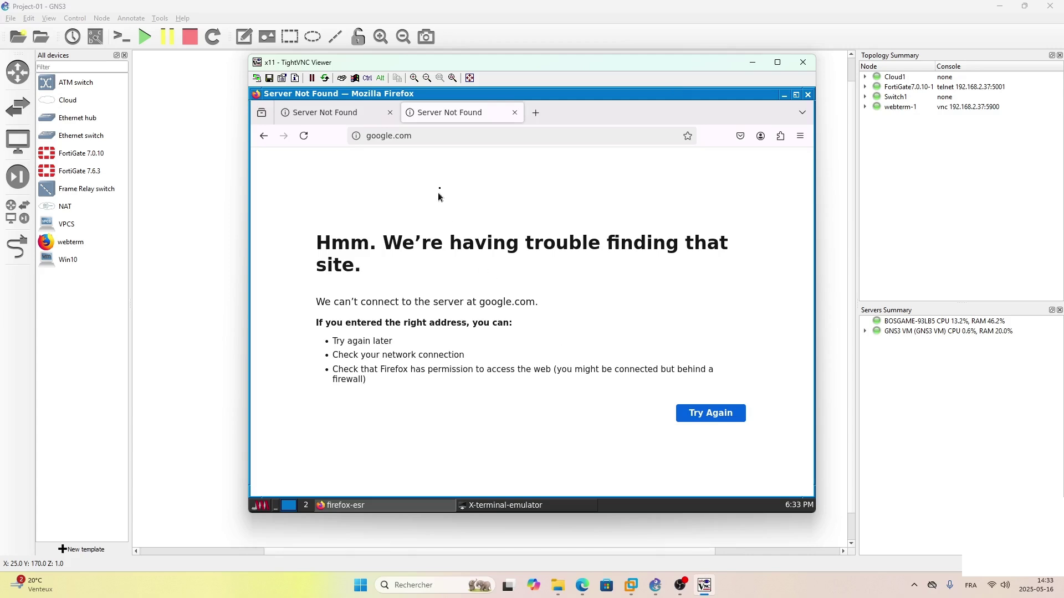
pyautogui.click(304, 135)
pyautogui.click(330, 117)
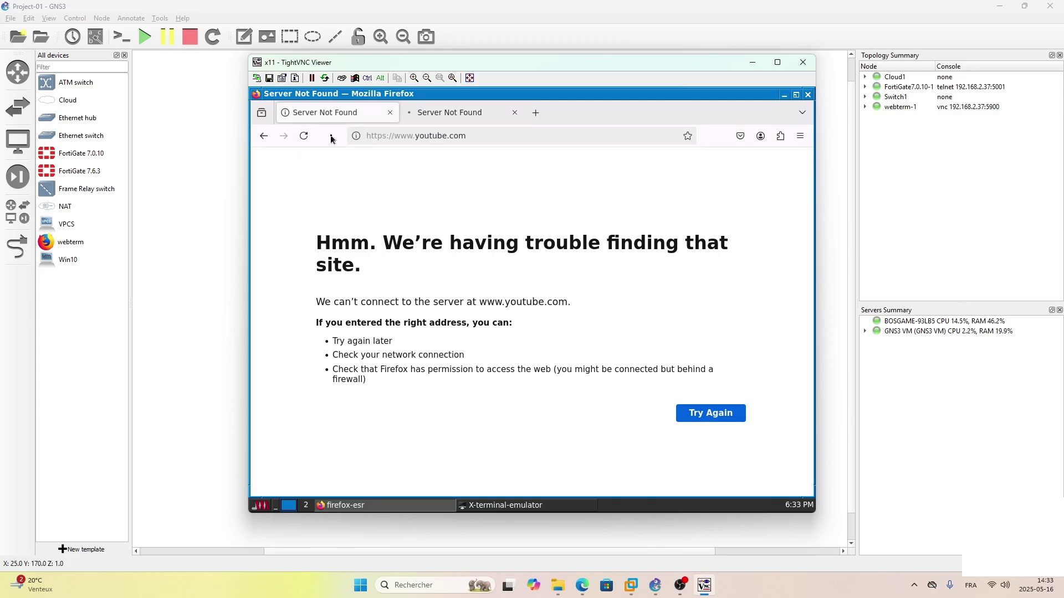
pyautogui.click(304, 136)
pyautogui.click(449, 113)
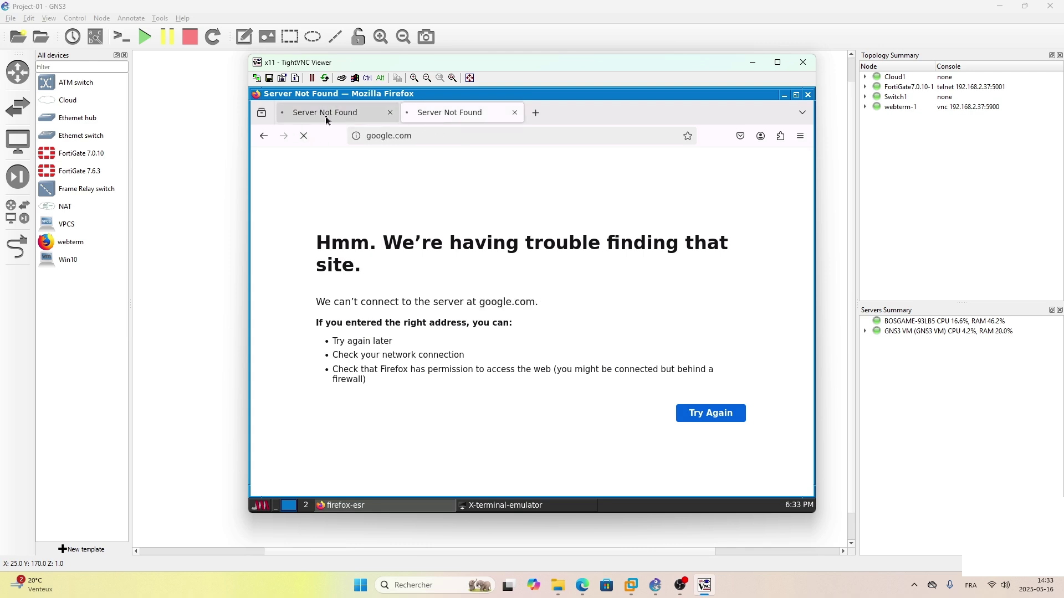
pyautogui.click(327, 114)
pyautogui.click(436, 120)
pyautogui.click(330, 118)
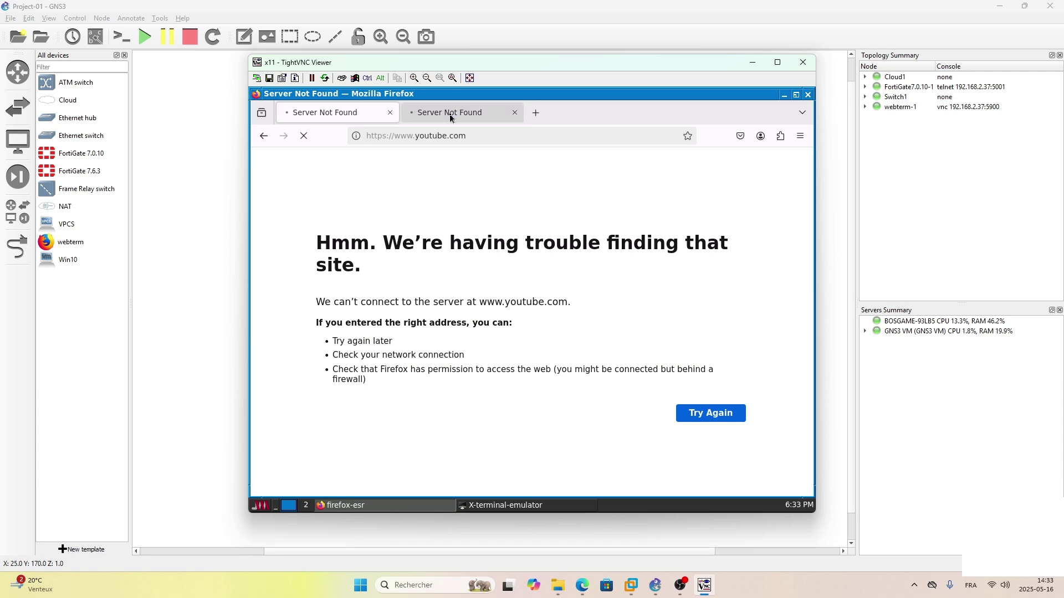
# Step: Switch to the FortiGate web interface in Edge and start a new firewall policy
pyautogui.moveTo(581, 585)
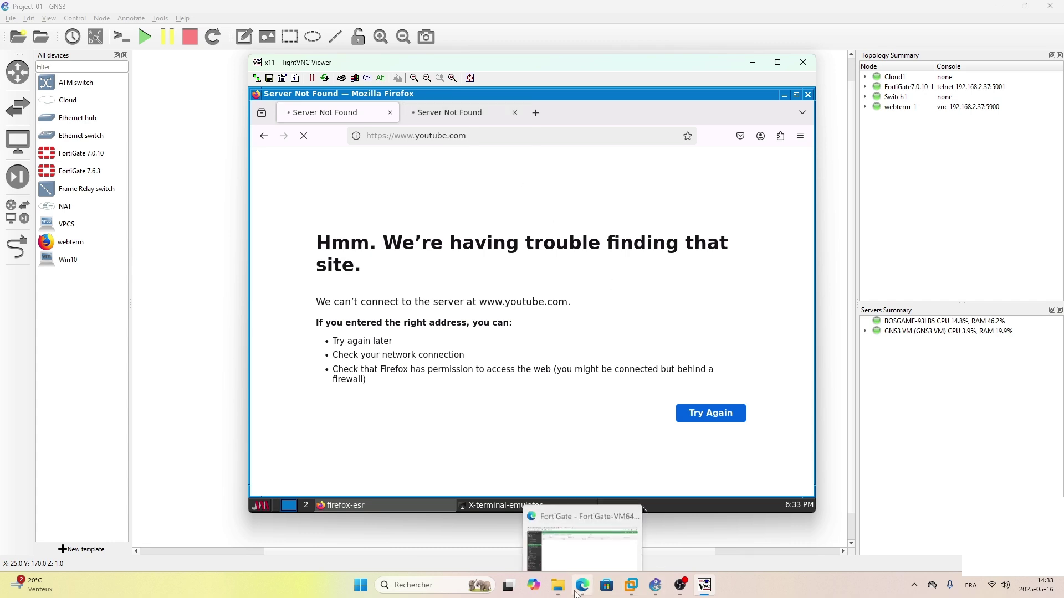
pyautogui.click(582, 540)
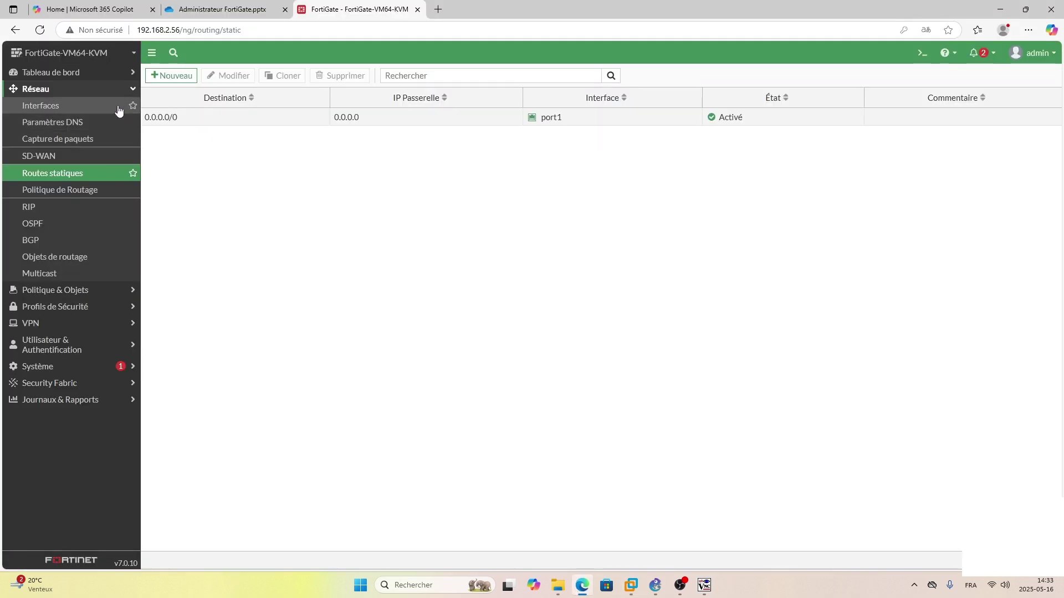
pyautogui.click(129, 90)
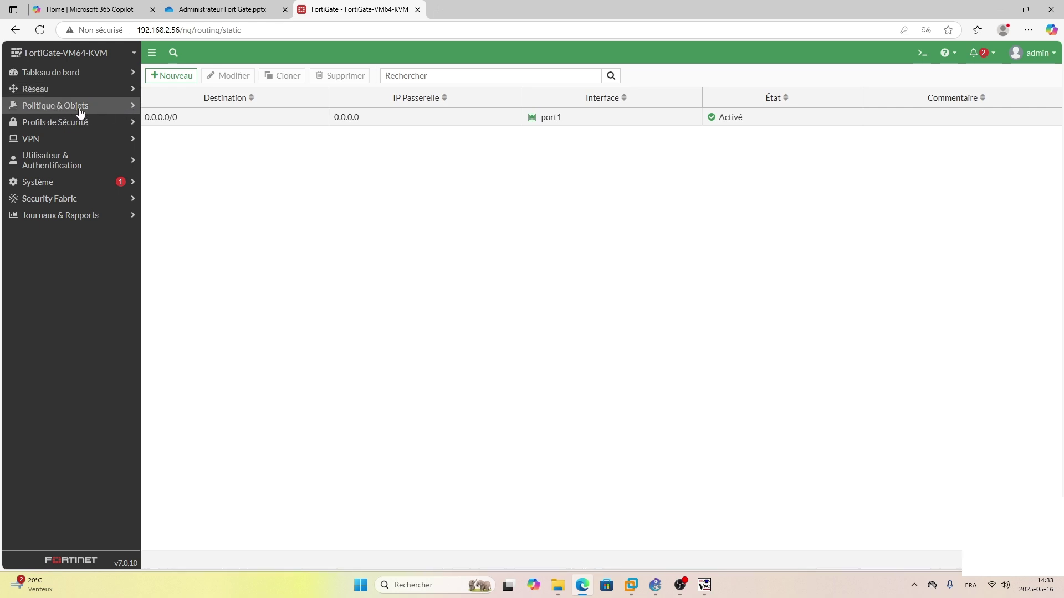
pyautogui.click(101, 108)
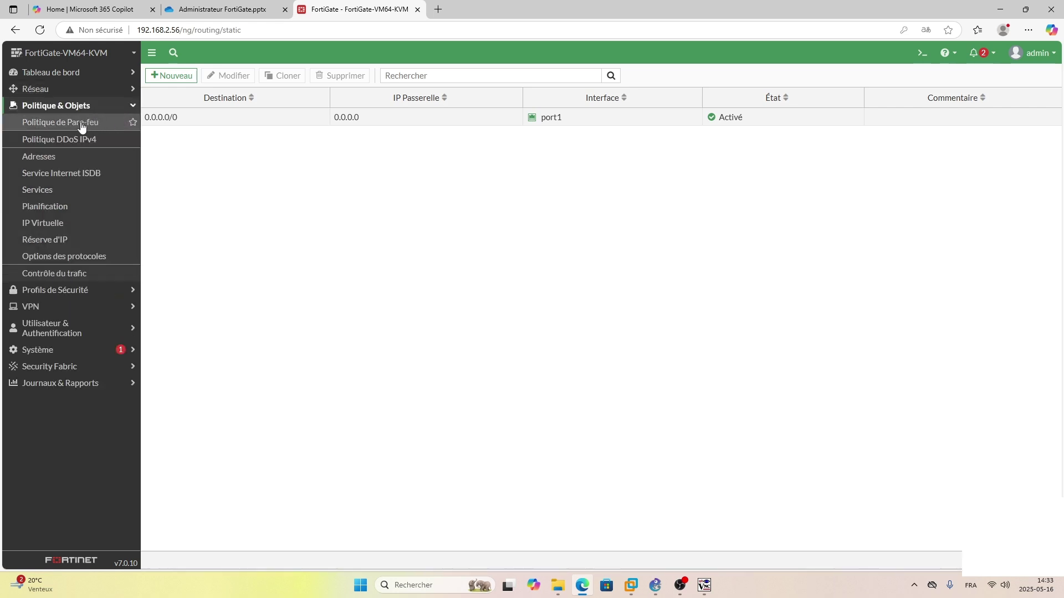
pyautogui.click(63, 127)
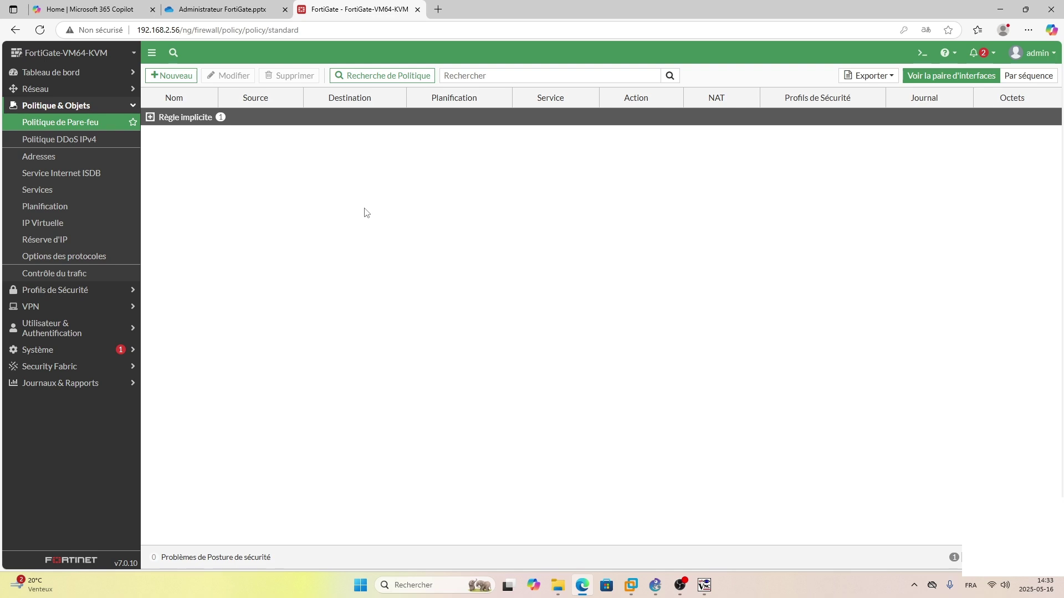
pyautogui.click(171, 76)
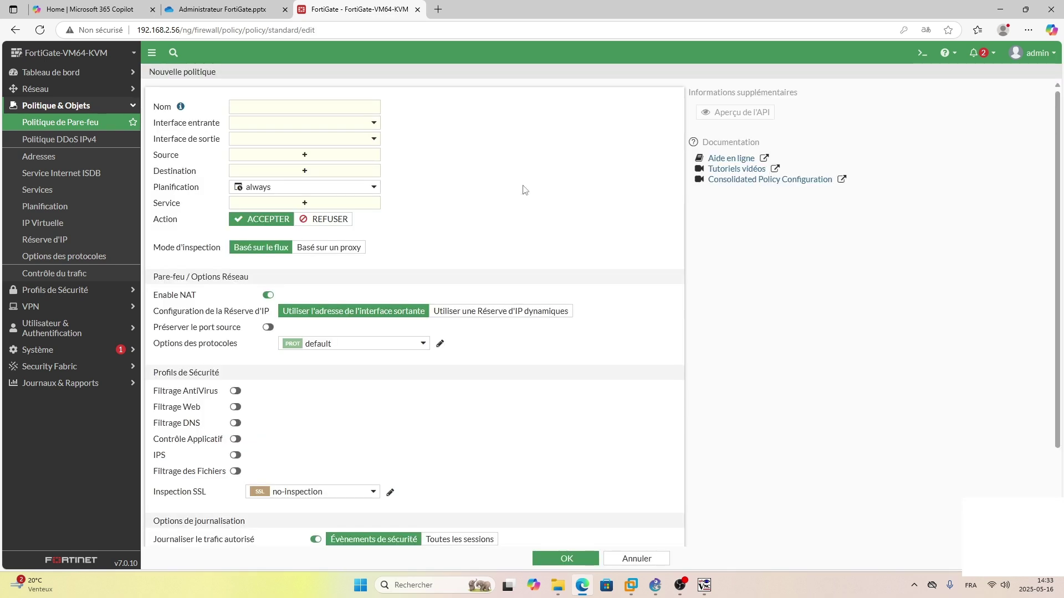
# Step: Name the new firewall policy LAN-Vers-WAN
pyautogui.click(300, 106)
pyautogui.press('capslock')
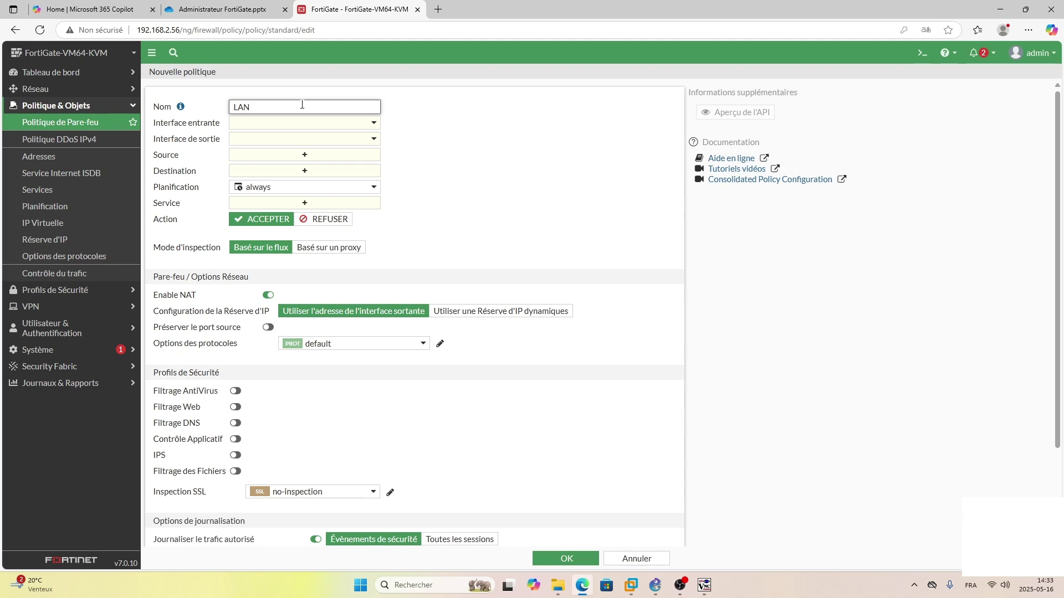
pyautogui.write('LAN-')
pyautogui.press('capslock')
pyautogui.press('capslock')
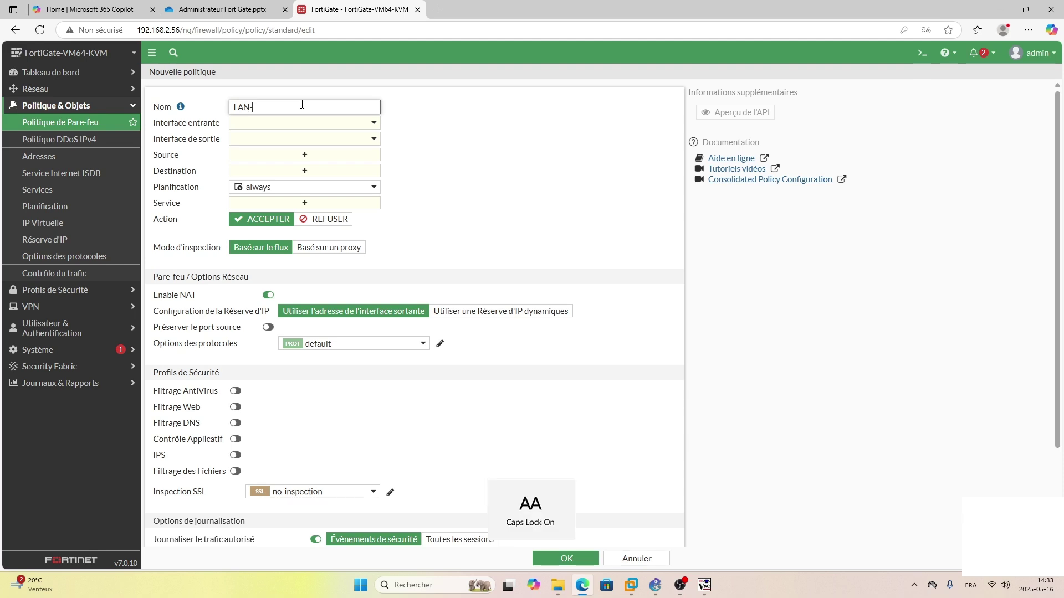
pyautogui.write('V')
pyautogui.press('capslock')
pyautogui.write('ers')
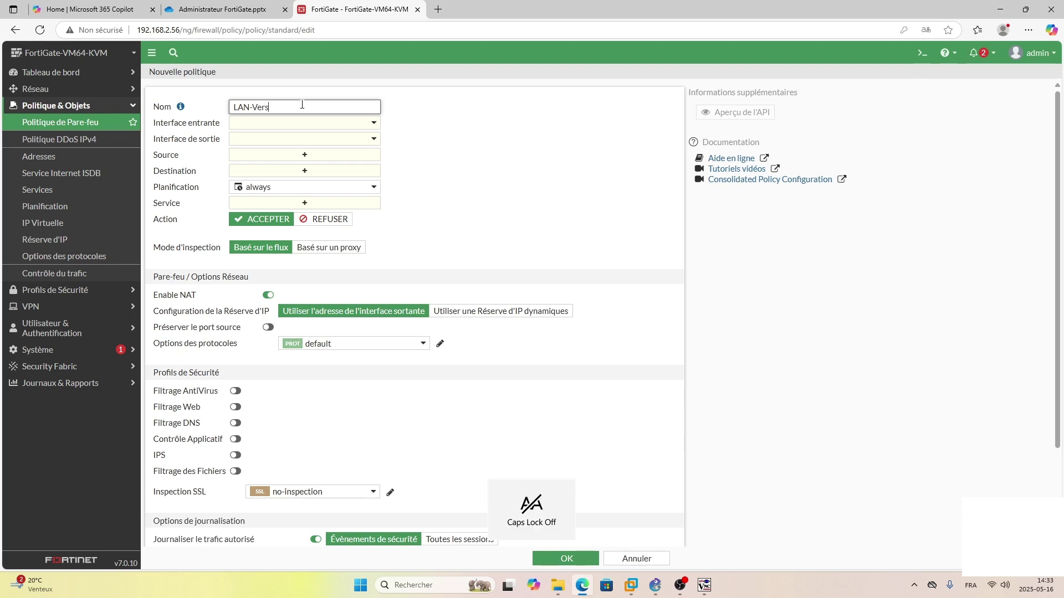
pyautogui.write('-')
pyautogui.press('capslock')
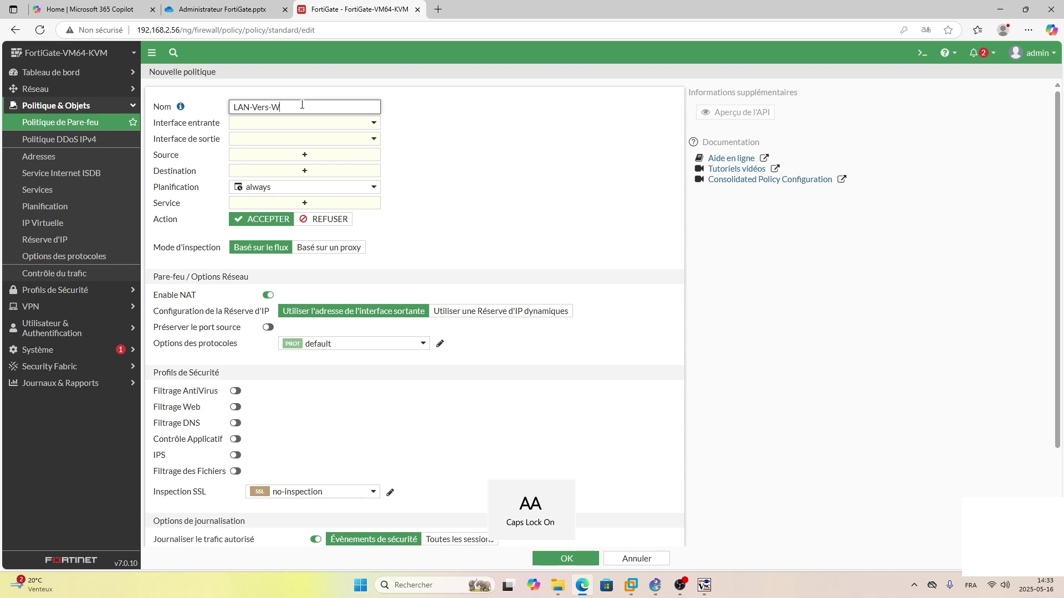
pyautogui.click(464, 118)
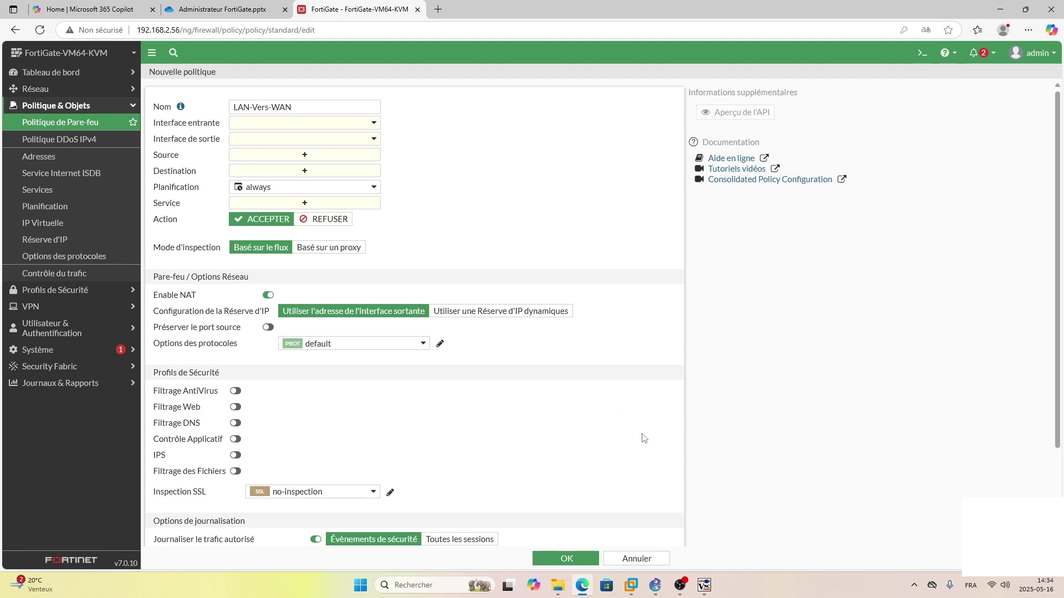
# Step: Consult the GNS3 topology, and set the policy's incoming interface to Réseau-Local (port2) and its outgoing interface to port1
pyautogui.click(655, 585)
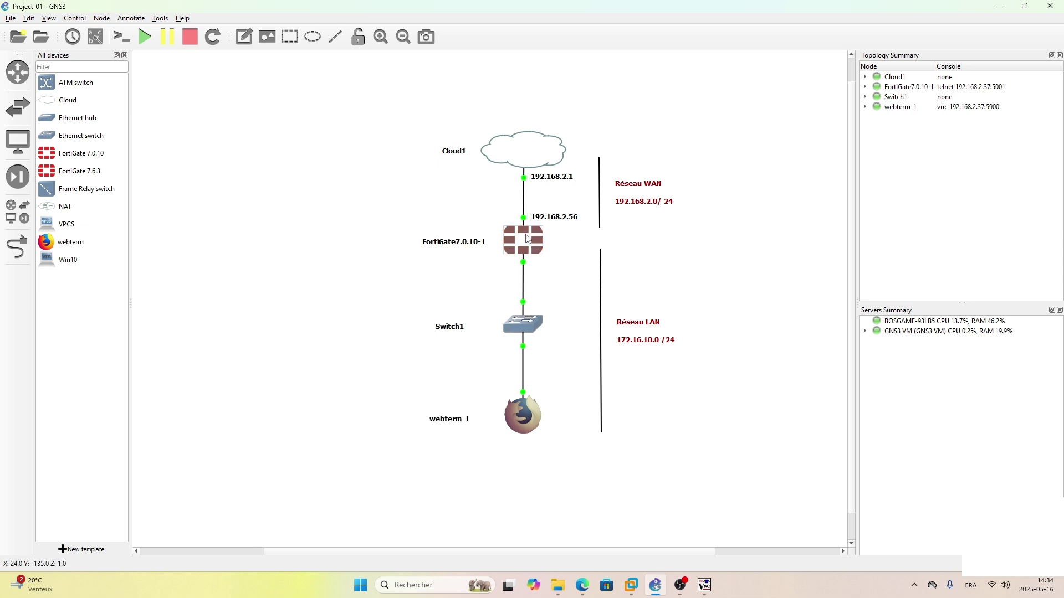
pyautogui.click(581, 589)
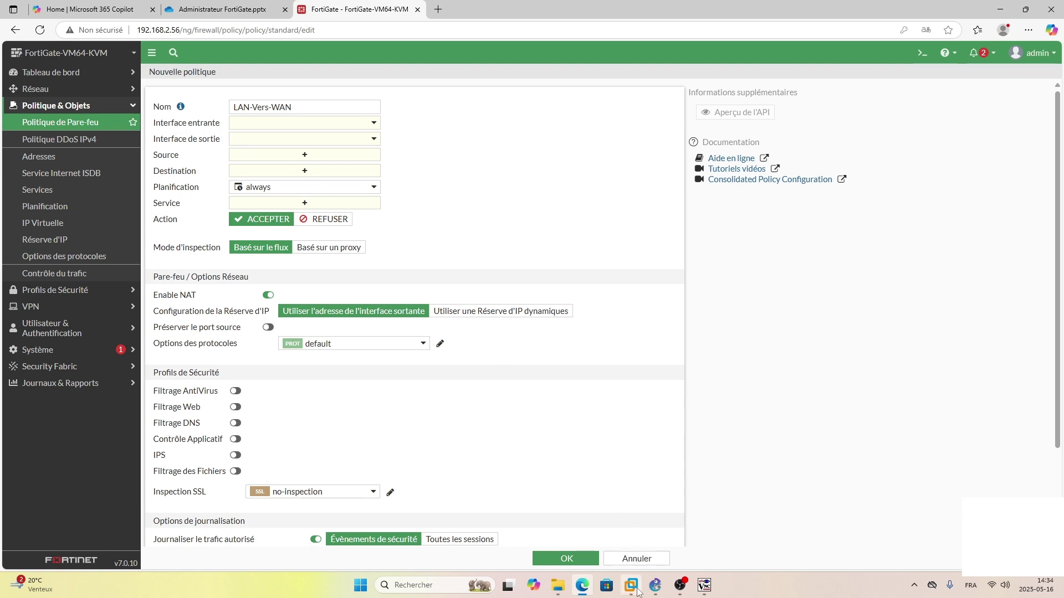
pyautogui.click(656, 585)
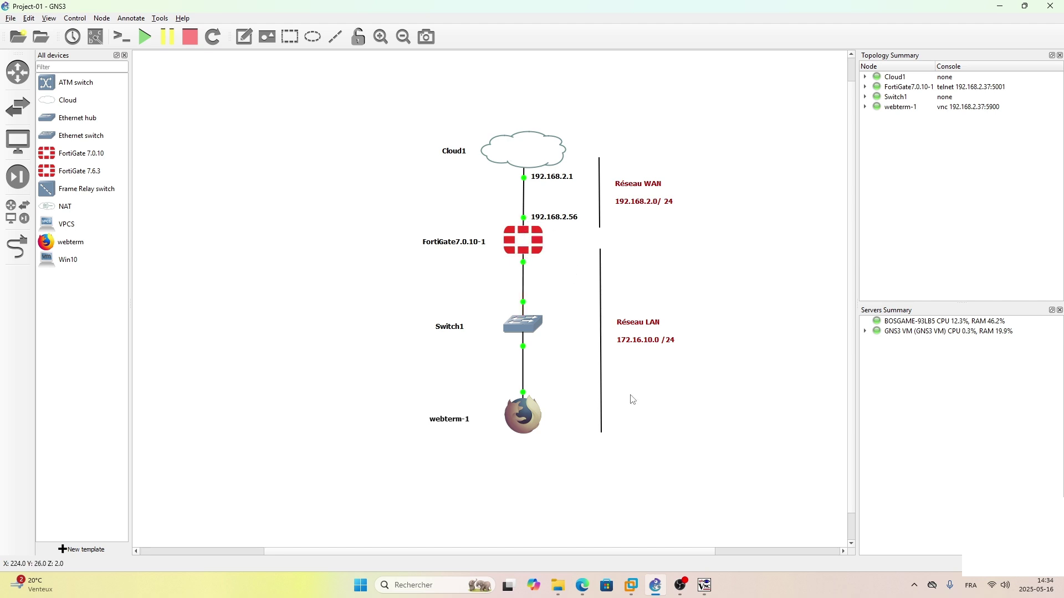
pyautogui.click(581, 586)
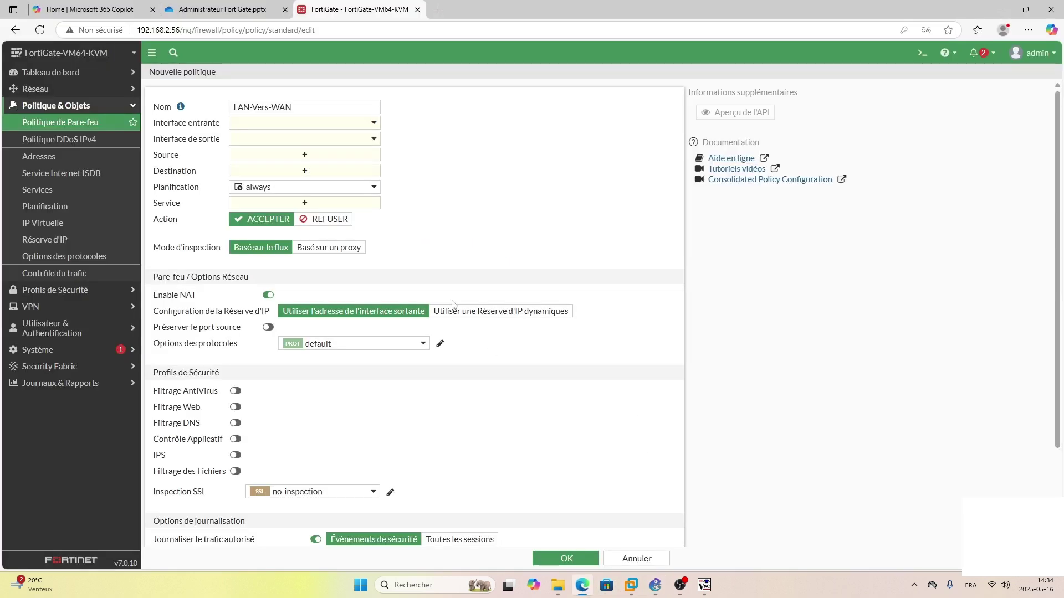
pyautogui.click(306, 123)
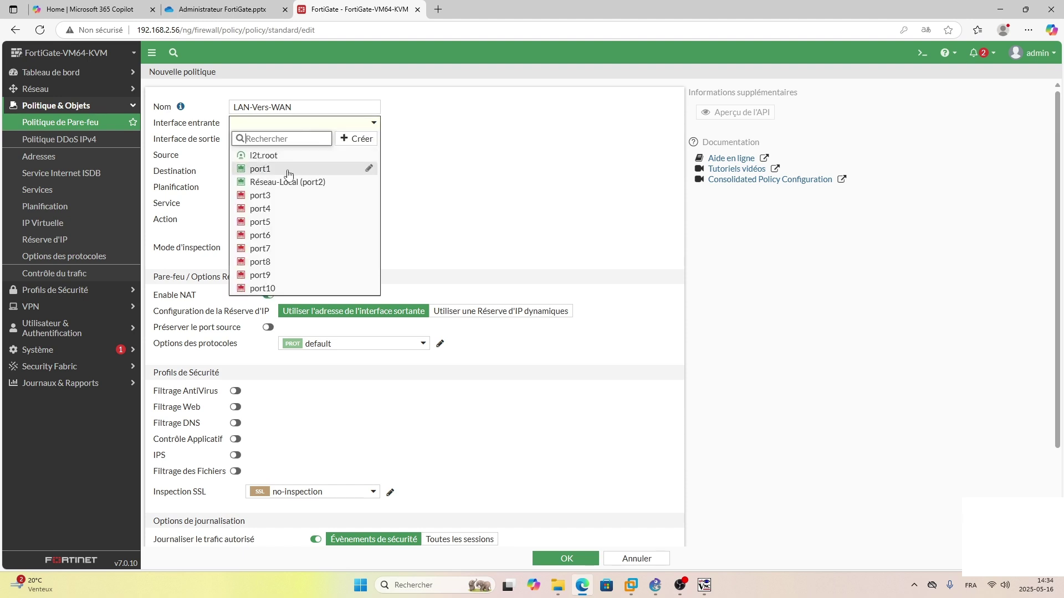
pyautogui.moveTo(277, 189)
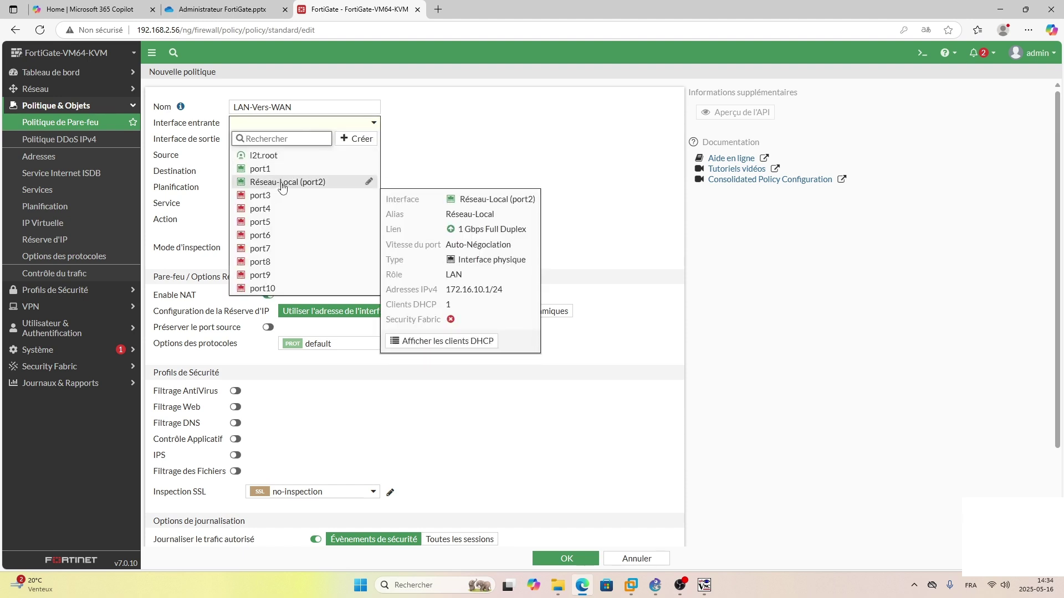
pyautogui.click(278, 188)
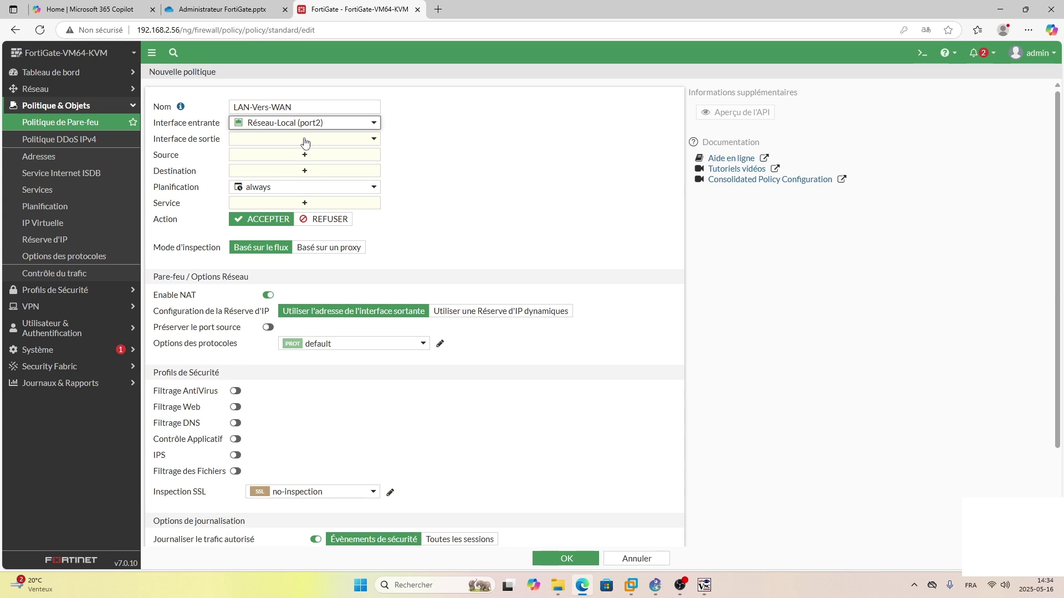
pyautogui.click(303, 141)
pyautogui.click(265, 185)
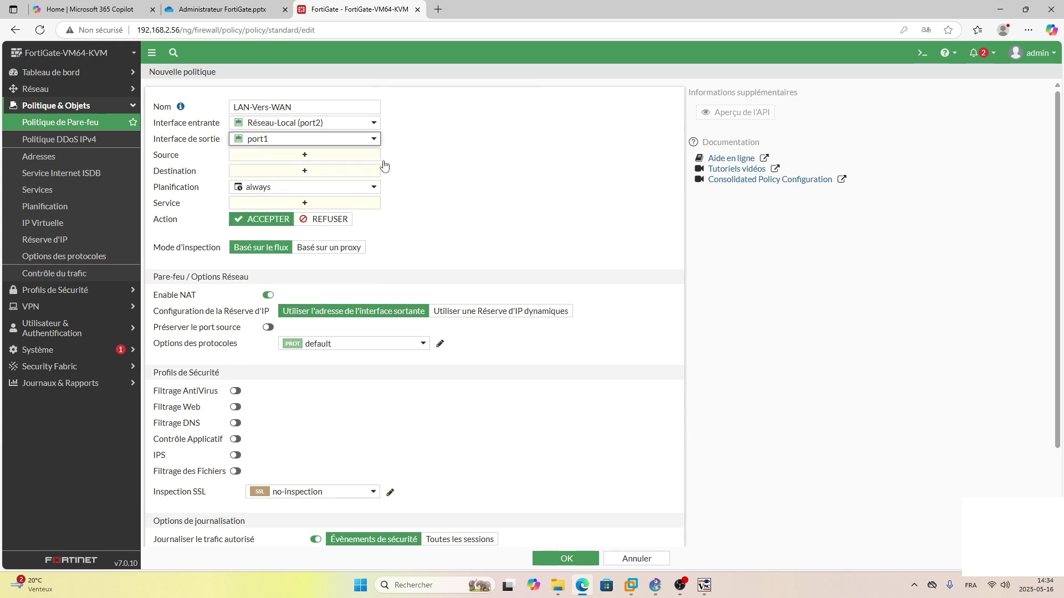
pyautogui.click(459, 167)
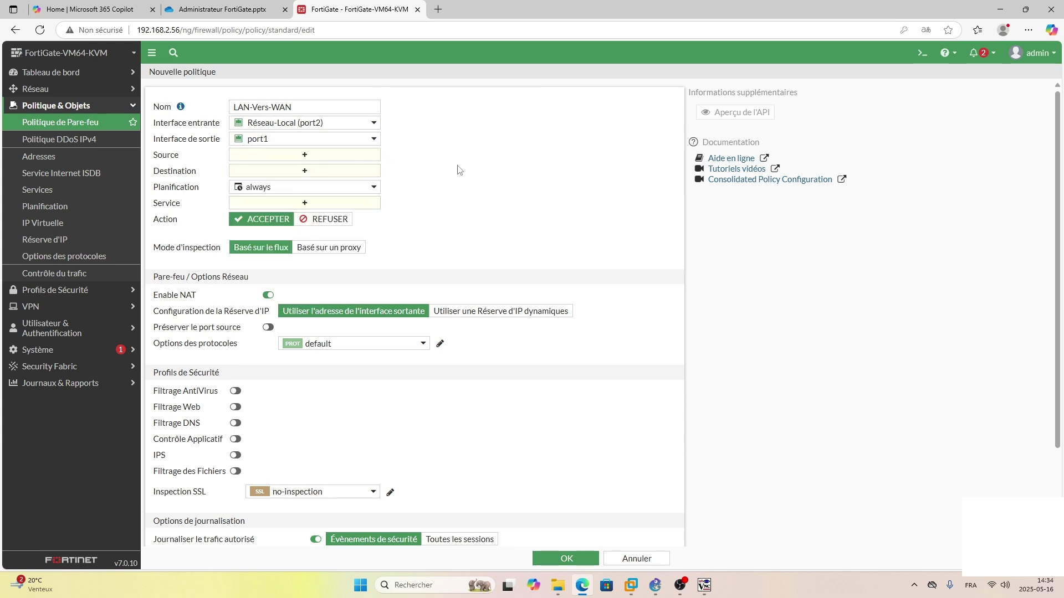
# Step: Check the LAN network in the GNS3 topology, and start a new address object from the policy's source selection
pyautogui.click(306, 157)
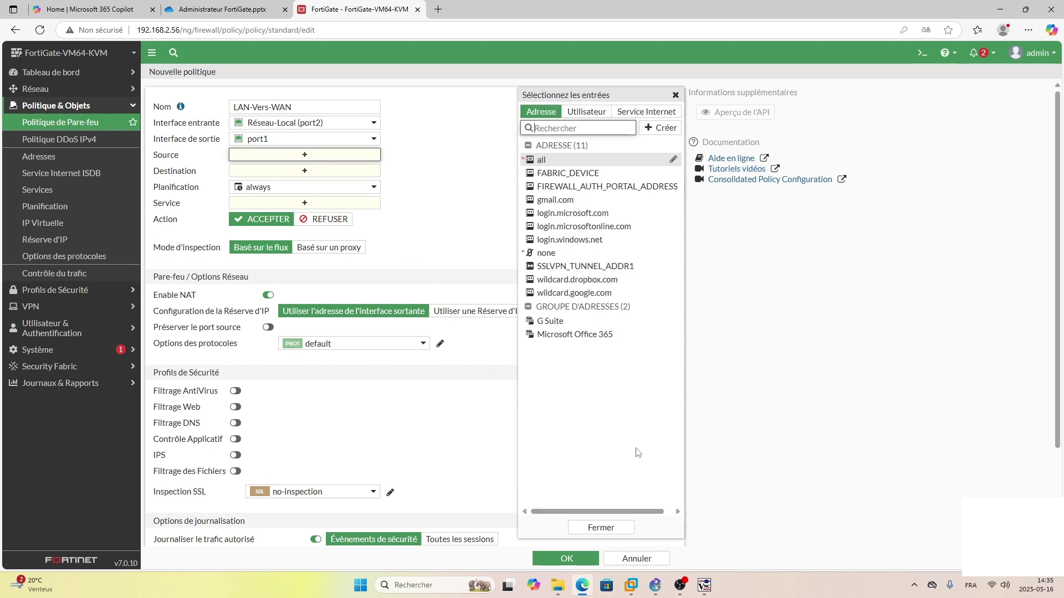
pyautogui.click(654, 590)
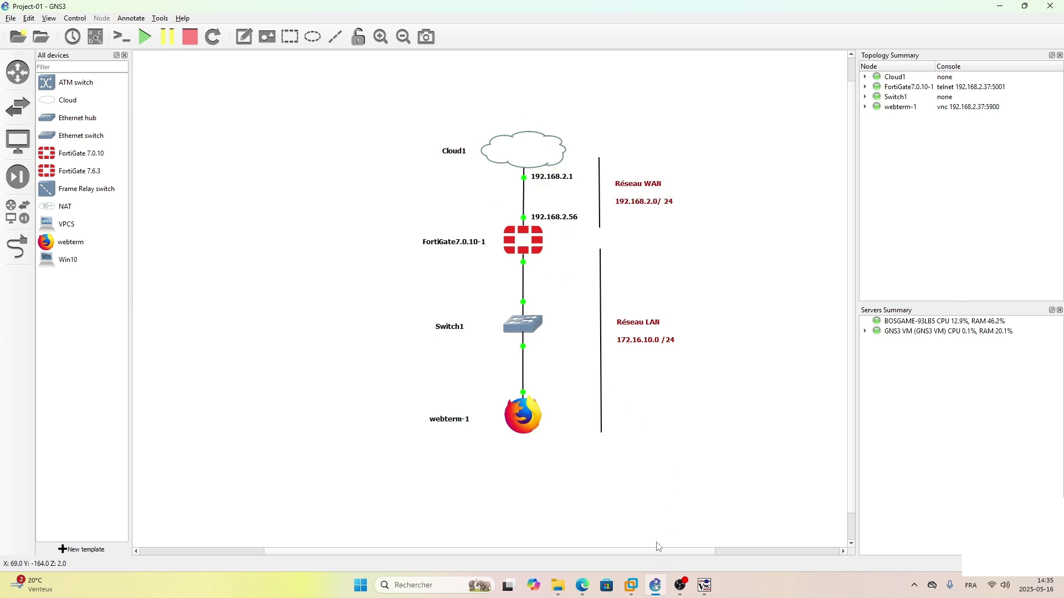
pyautogui.click(582, 585)
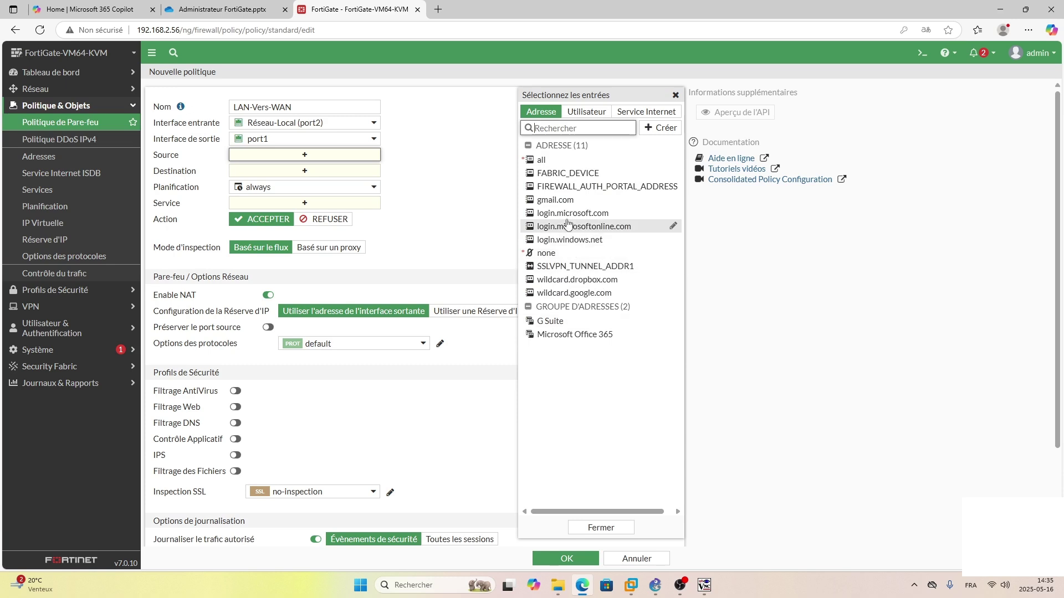
pyautogui.moveTo(553, 203)
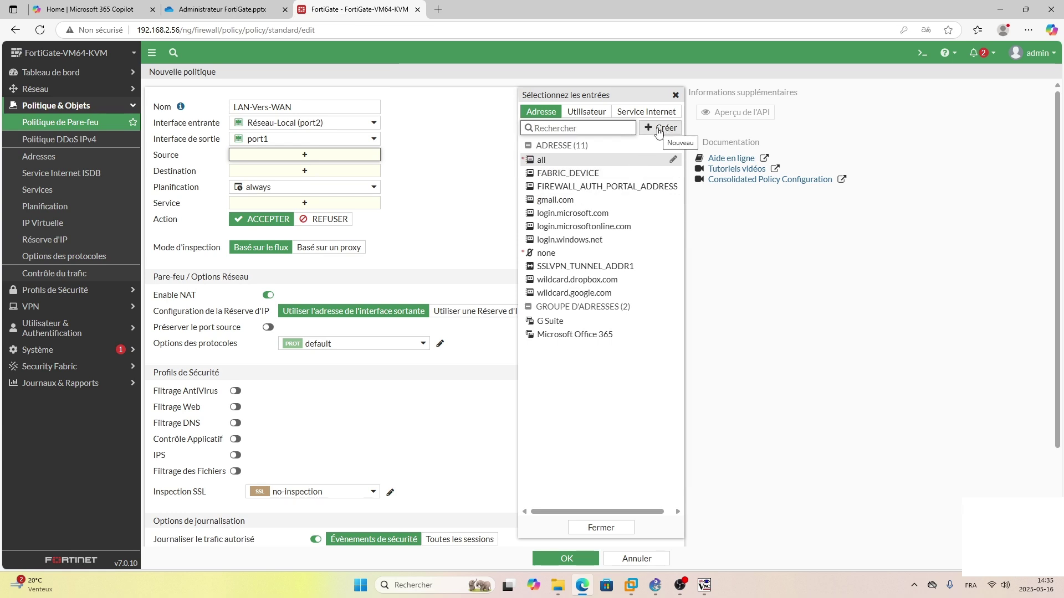
pyautogui.moveTo(552, 165)
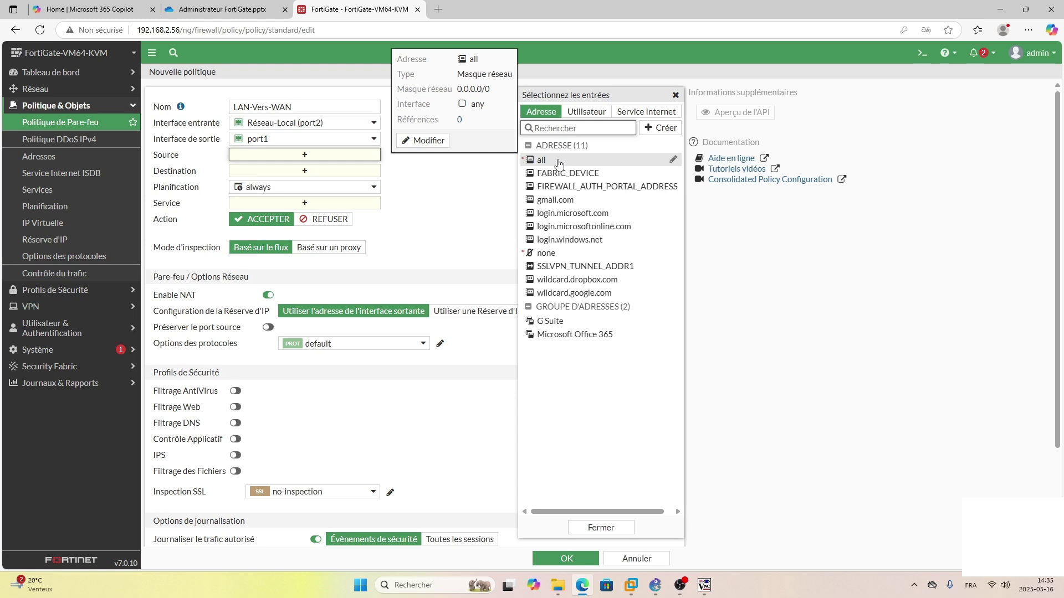
pyautogui.click(658, 132)
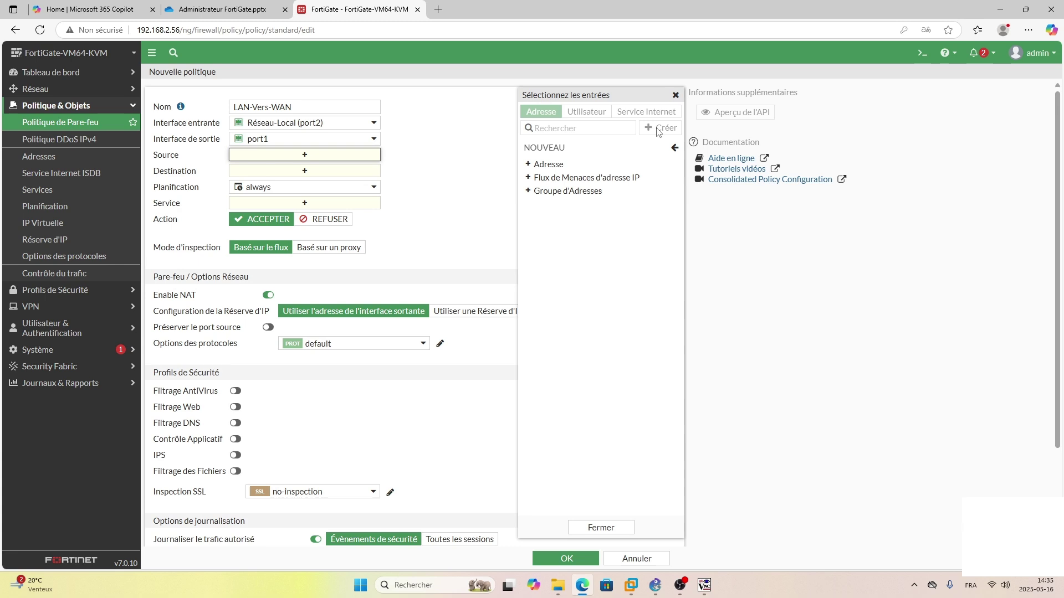
pyautogui.click(550, 164)
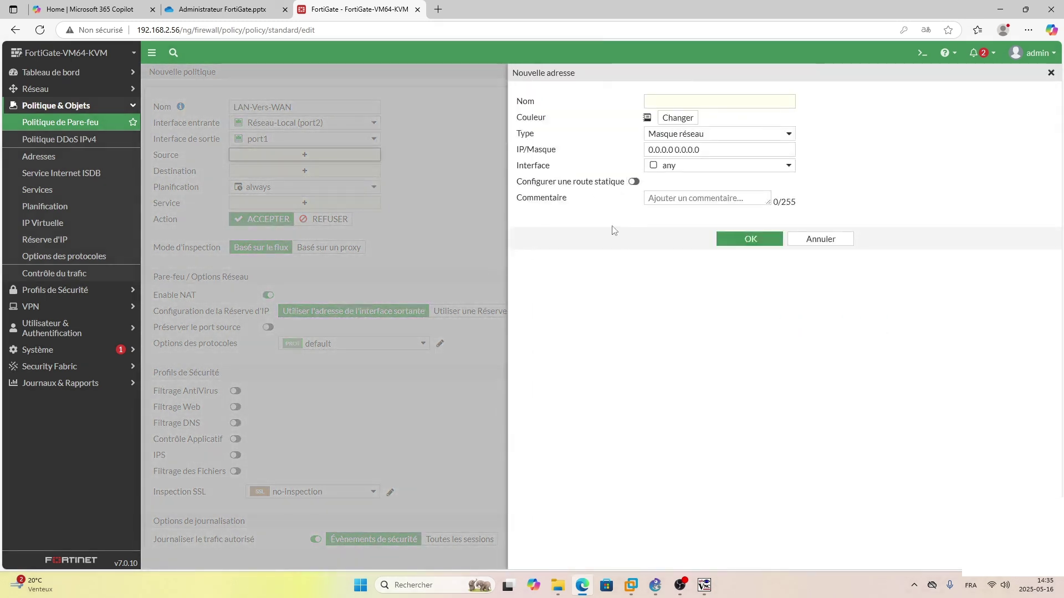
# Step: Name the new address object Réseau-Local
pyautogui.click(698, 102)
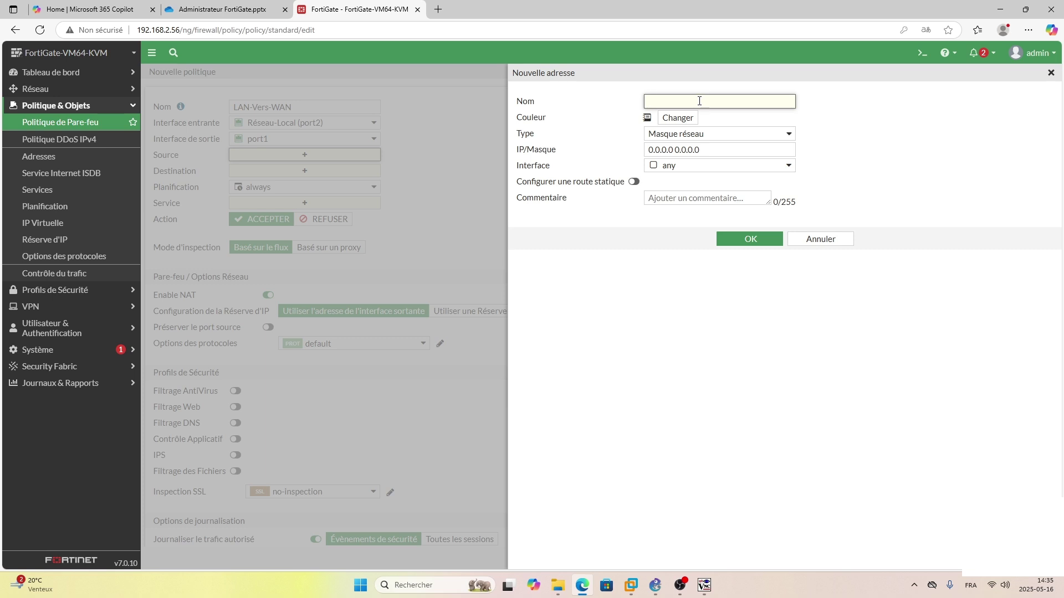
pyautogui.press('capslock')
pyautogui.write('r')
pyautogui.press('capslock')
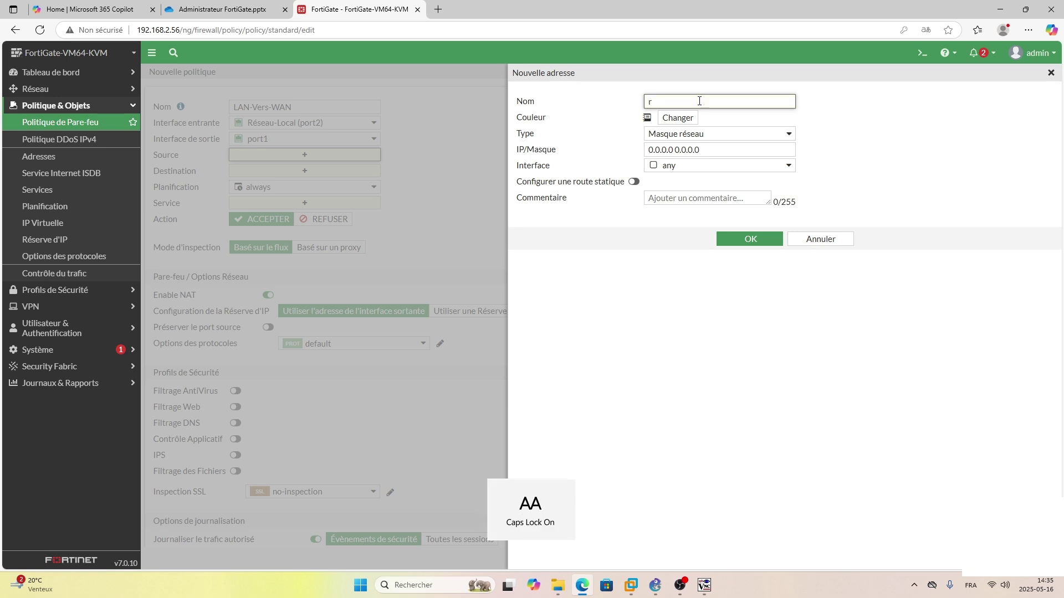
pyautogui.press('BackSpace')
pyautogui.press('BackSpace')
pyautogui.press('BackSpace')
pyautogui.press('BackSpace')
pyautogui.press('BackSpace')
pyautogui.press('BackSpace')
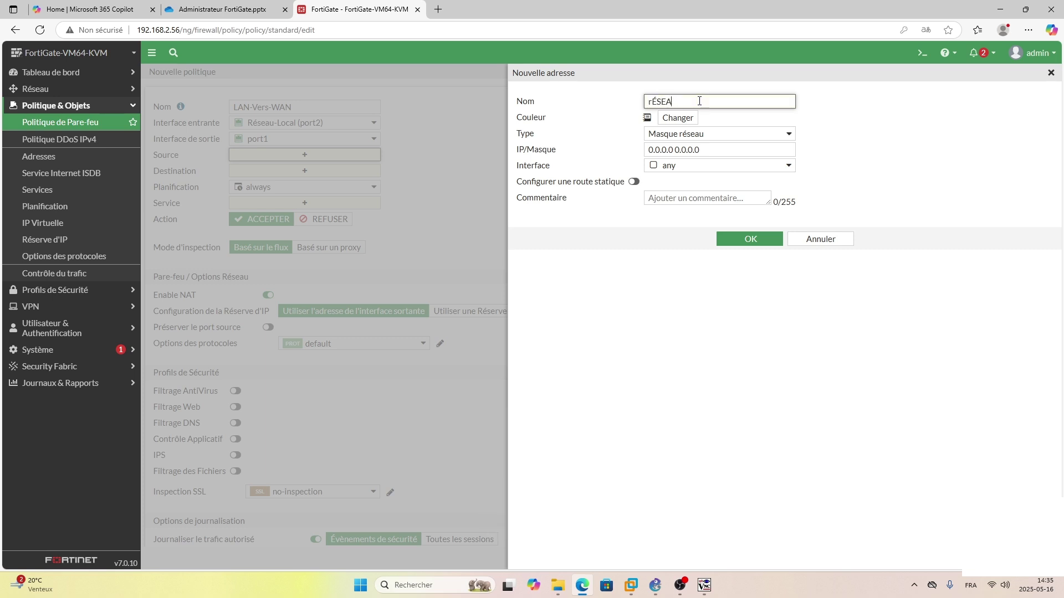
pyautogui.write('R')
pyautogui.press('capslock')
pyautogui.write('éseau')
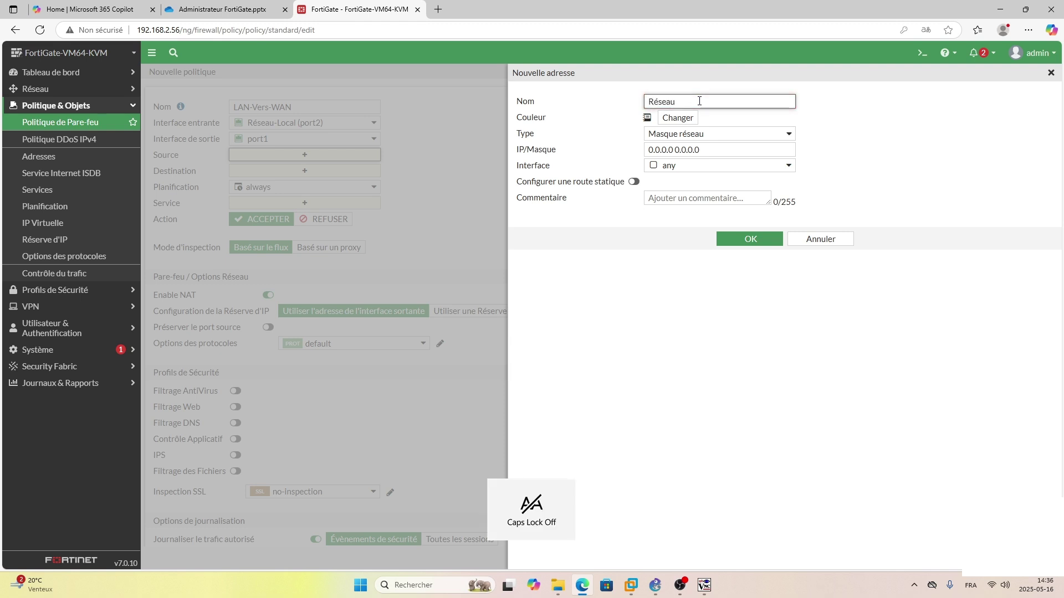
pyautogui.write('-Local')
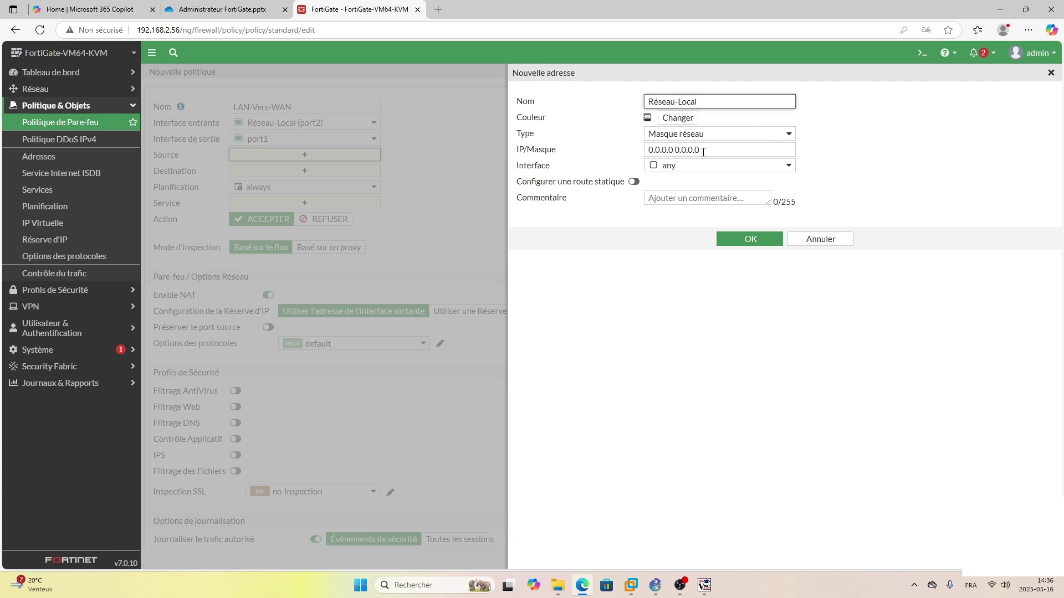
# Step: Set the address object's IP/mask to 172.16.10.0/24 and save it with the interface left at any
pyautogui.moveTo(701, 150); pyautogui.dragTo(637, 153)
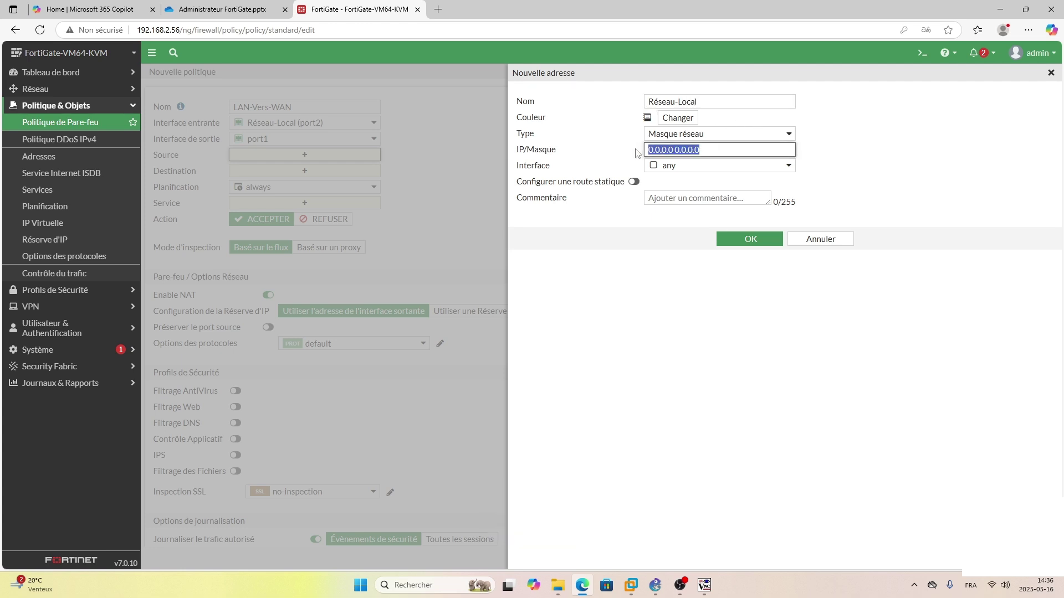
pyautogui.write('172.16.10.0/24')
pyautogui.click(862, 164)
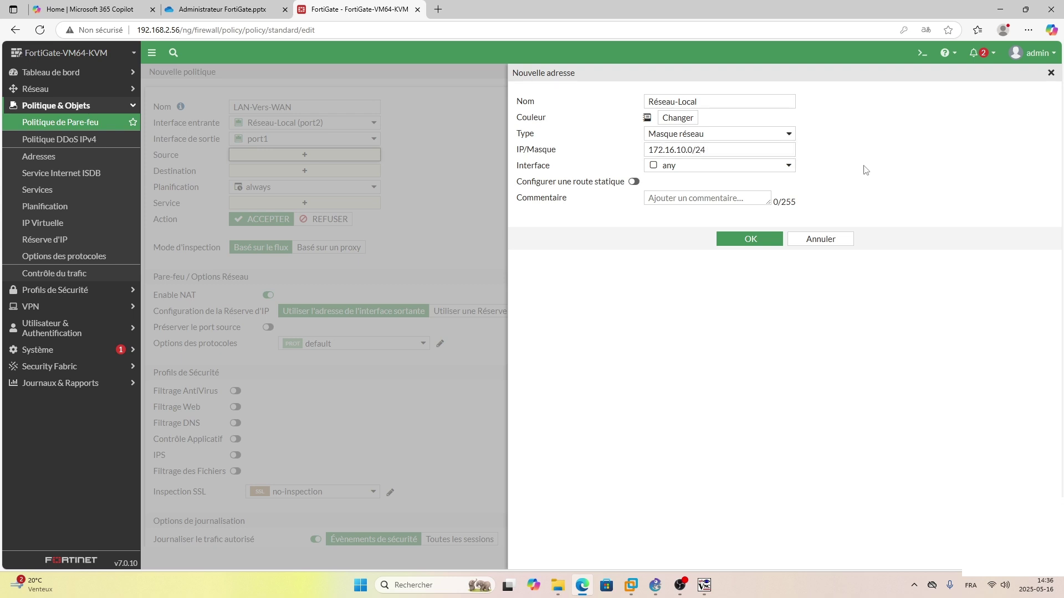
pyautogui.click(743, 243)
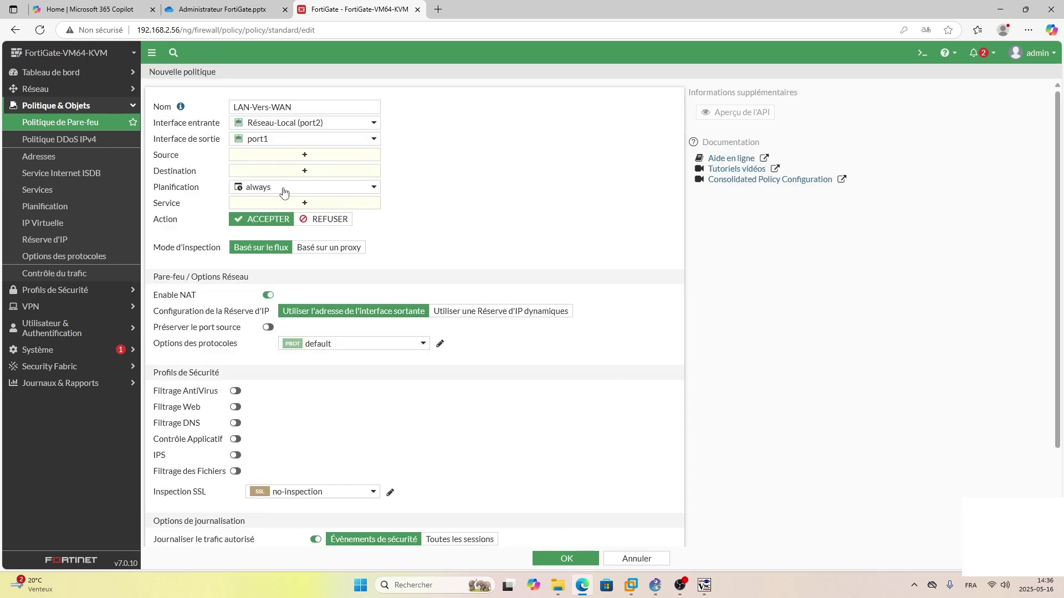
# Step: Examine the address, user and Internet service entries available as the policy's source, including the details of Réseau-Local and Apple-APNs
pyautogui.click(299, 160)
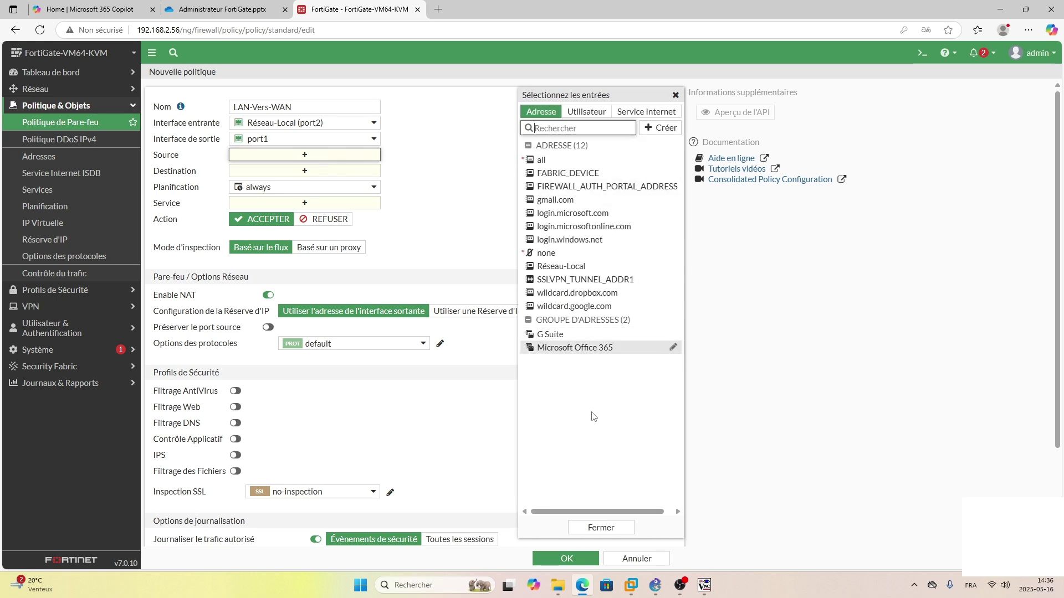
pyautogui.moveTo(580, 269)
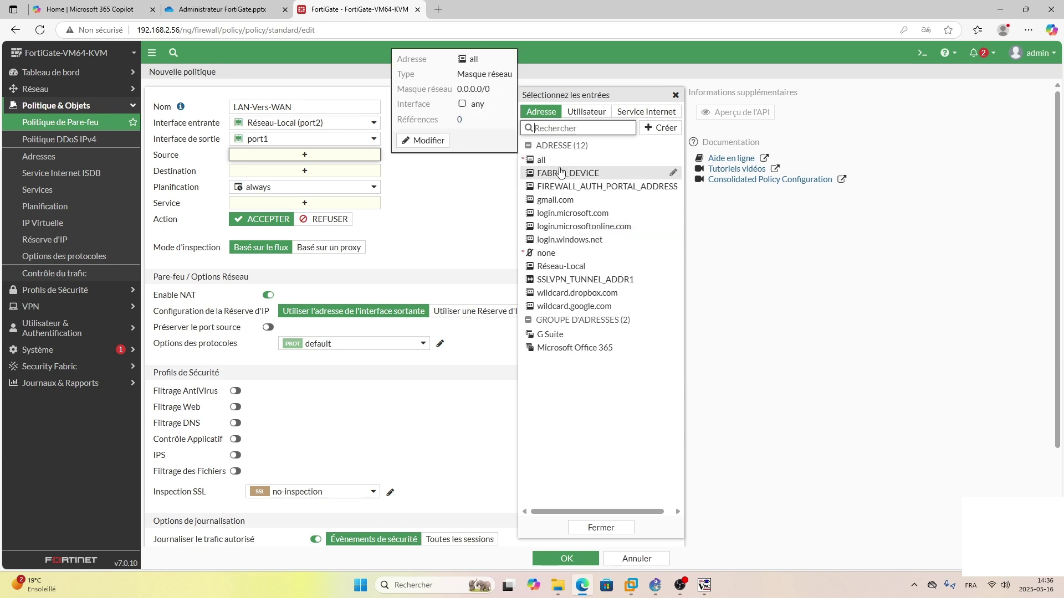
pyautogui.moveTo(562, 174)
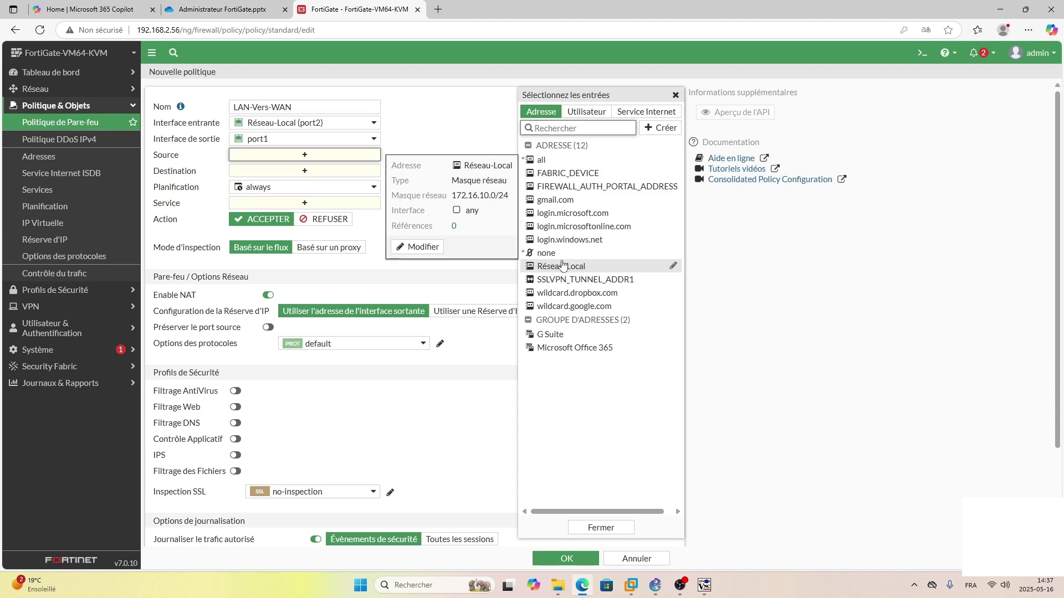
pyautogui.click(583, 117)
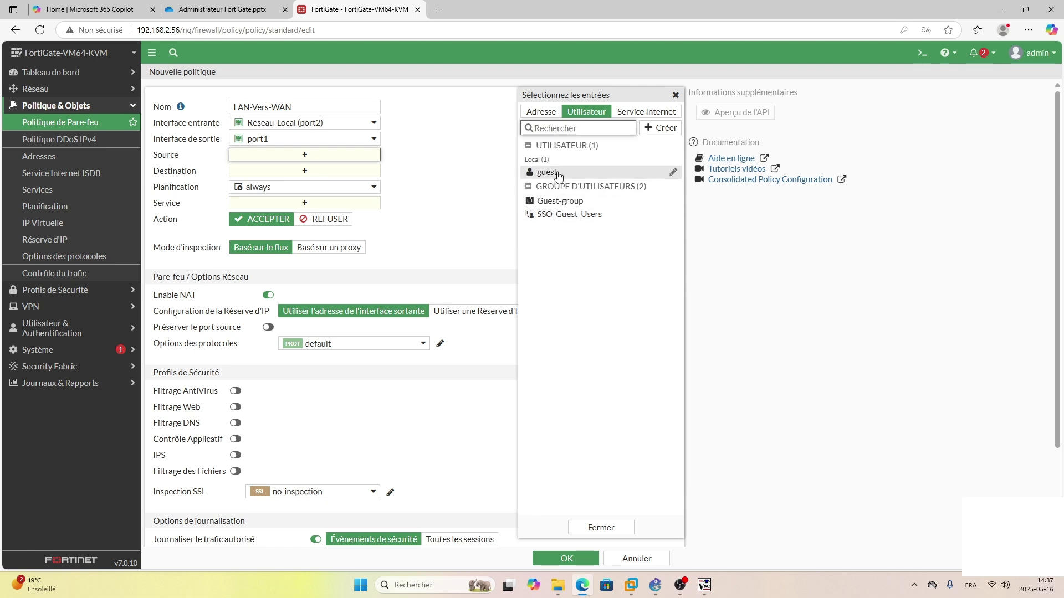
pyautogui.click(638, 116)
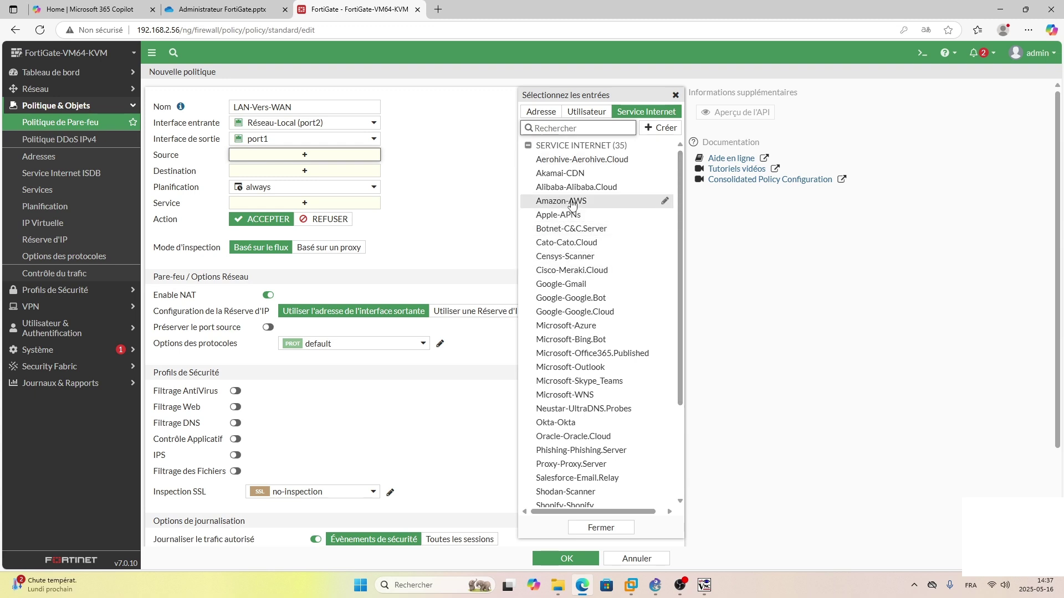
pyautogui.scroll(-2, 605, 371)
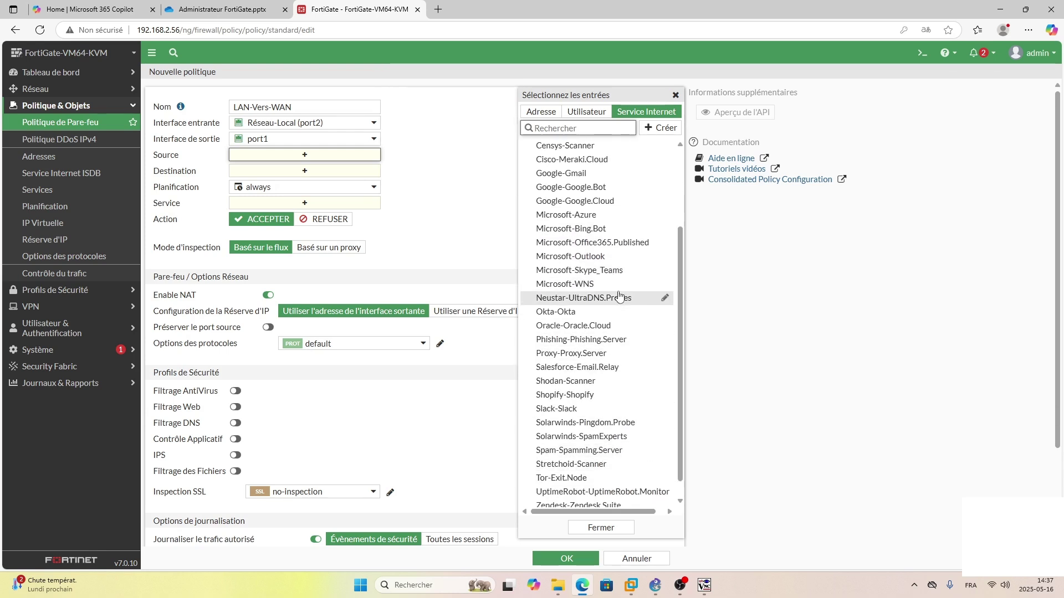
pyautogui.scroll(2, 603, 229)
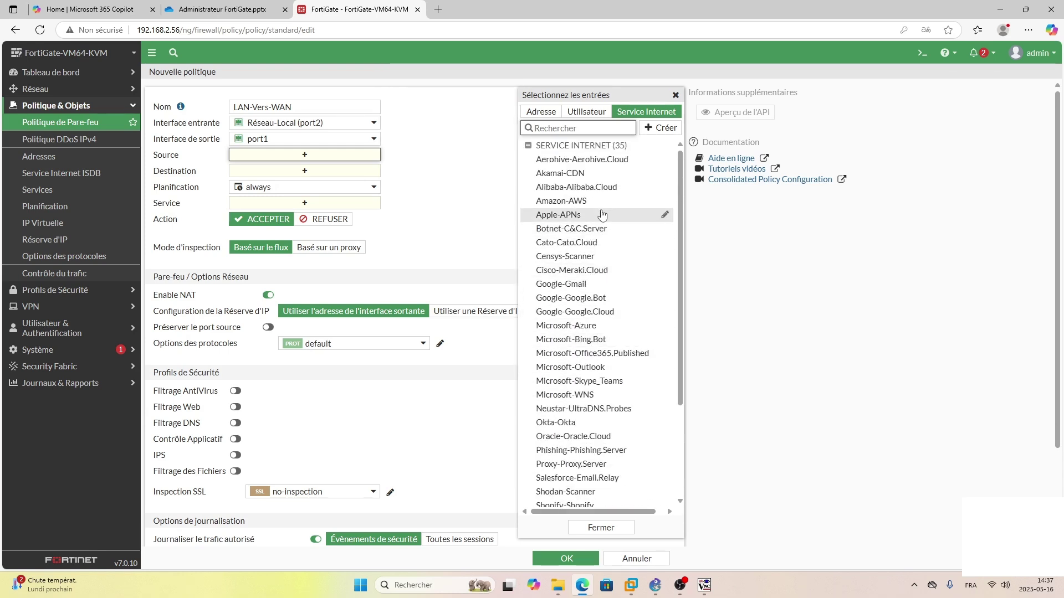
pyautogui.moveTo(604, 214)
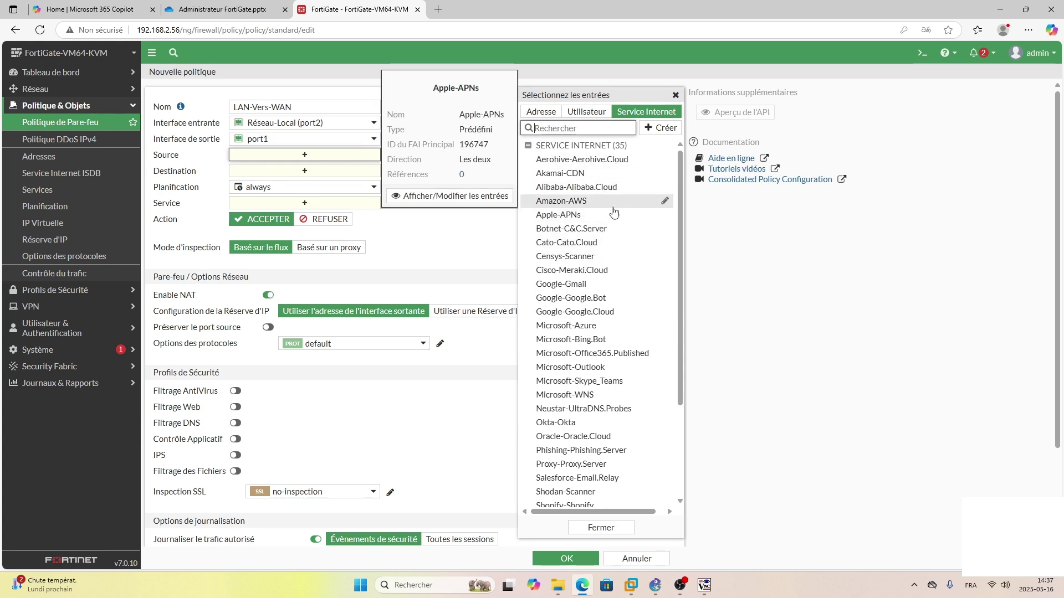
pyautogui.moveTo(613, 260)
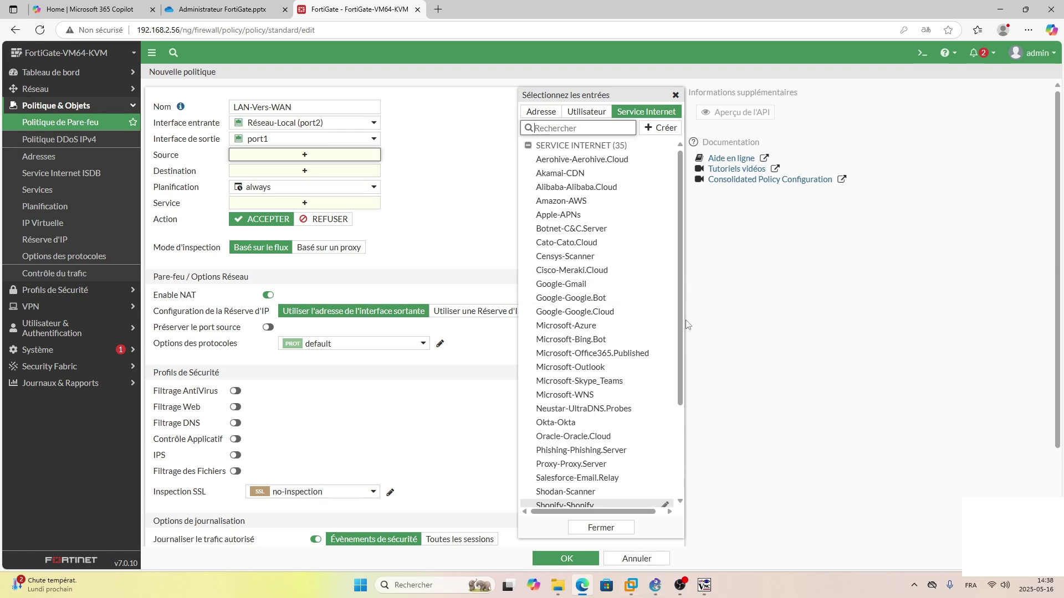
pyautogui.moveTo(597, 195)
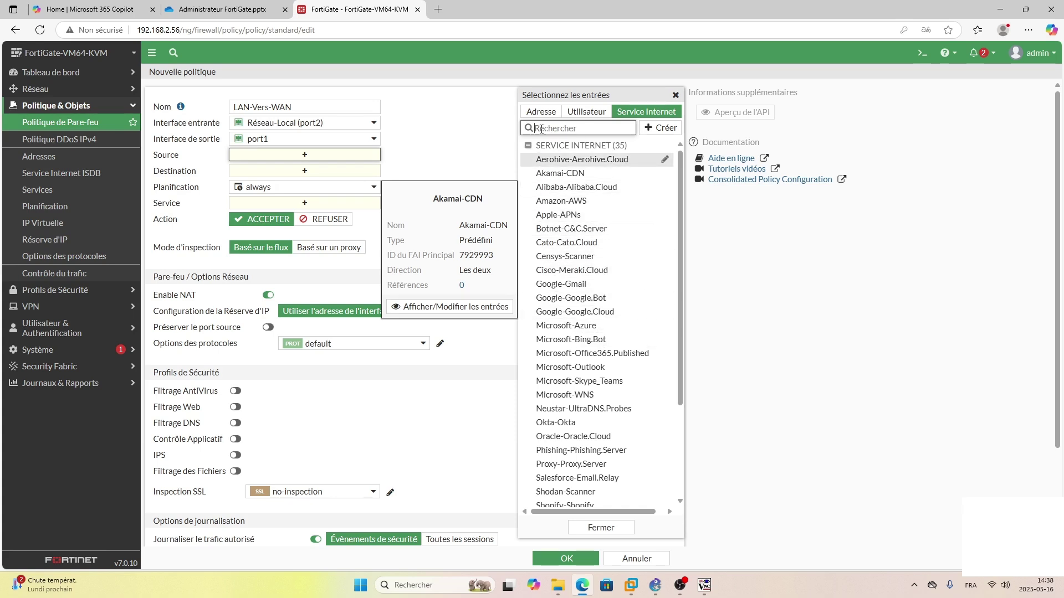
# Step: Set the policy's source to the Réseau-Local address object and finish the source selection
pyautogui.click(541, 112)
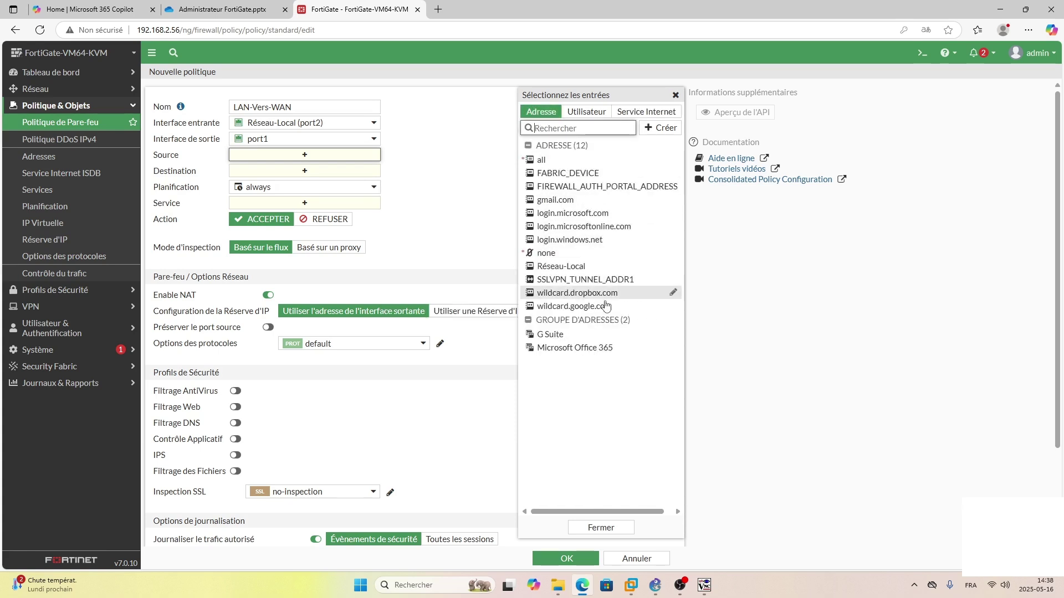
pyautogui.moveTo(570, 270)
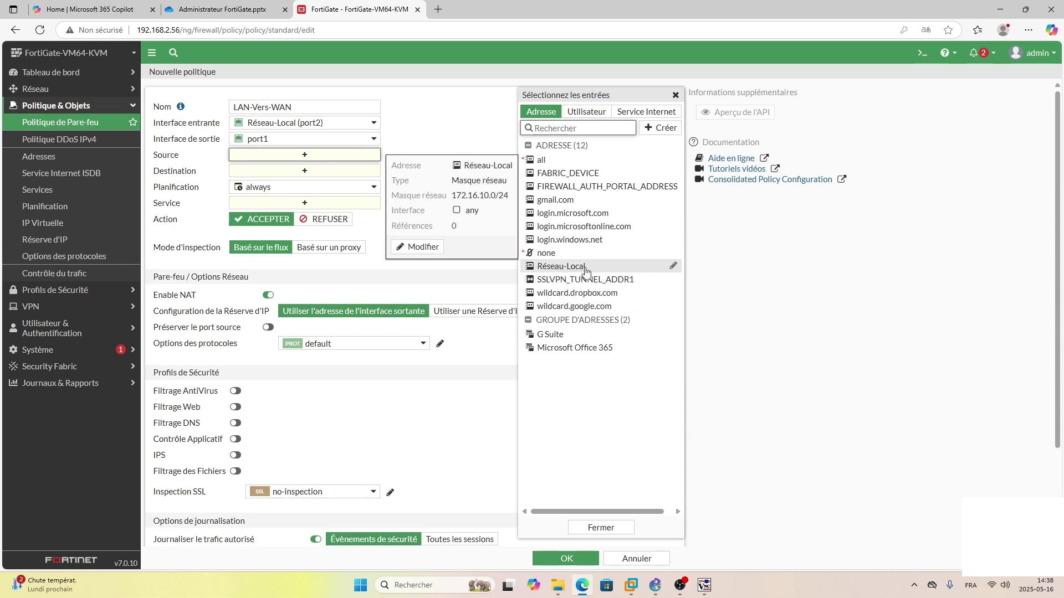
pyautogui.click(565, 268)
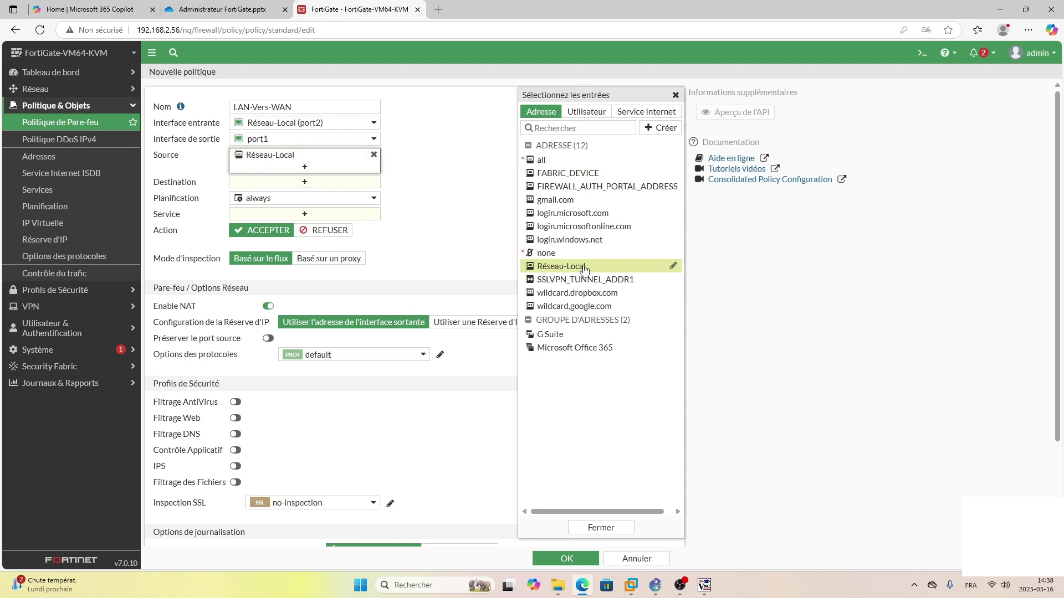
pyautogui.click(600, 527)
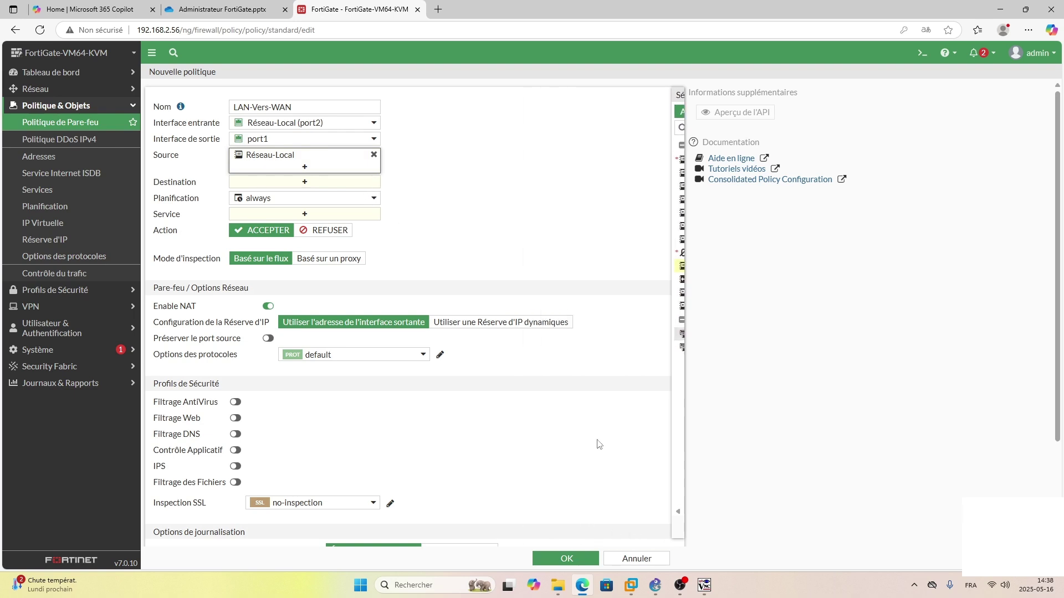
# Step: Look through the Internet services offered as destinations, and set the policy's destination to the all address
pyautogui.click(305, 182)
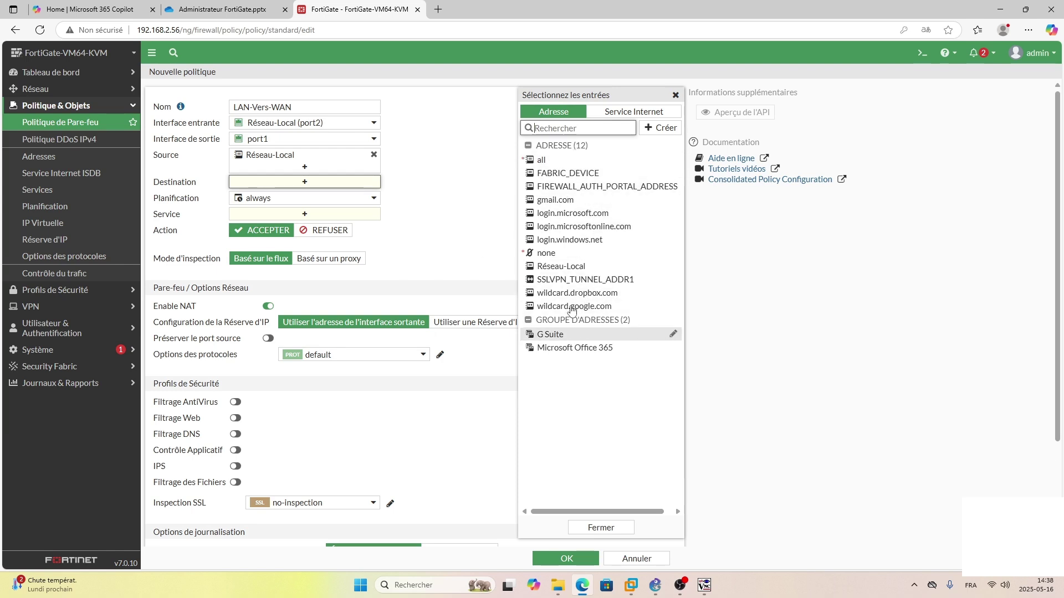
pyautogui.click(629, 115)
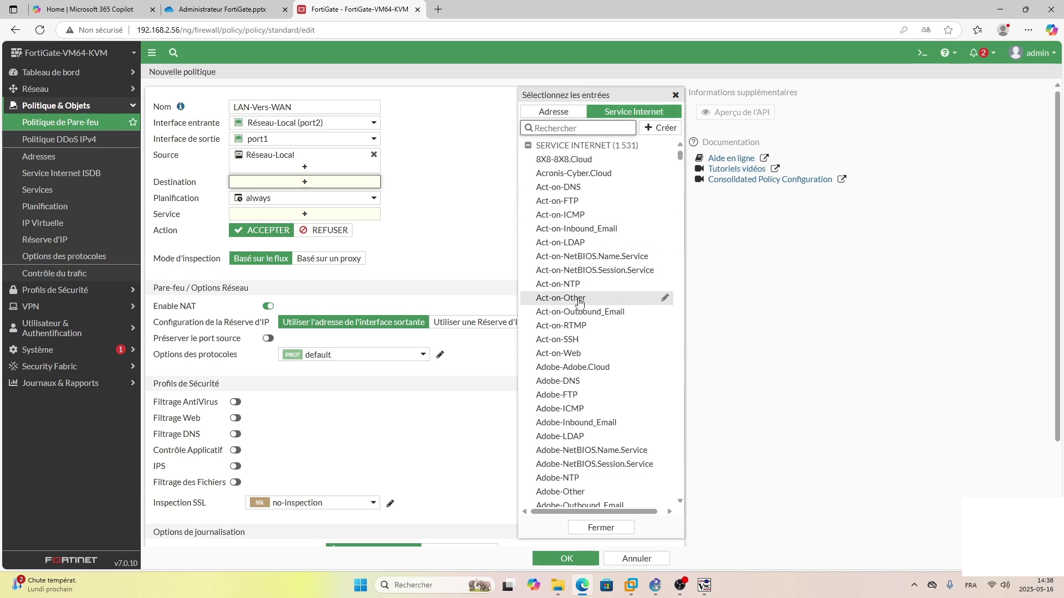
pyautogui.scroll(-3, 606, 378)
pyautogui.scroll(-5, 595, 332)
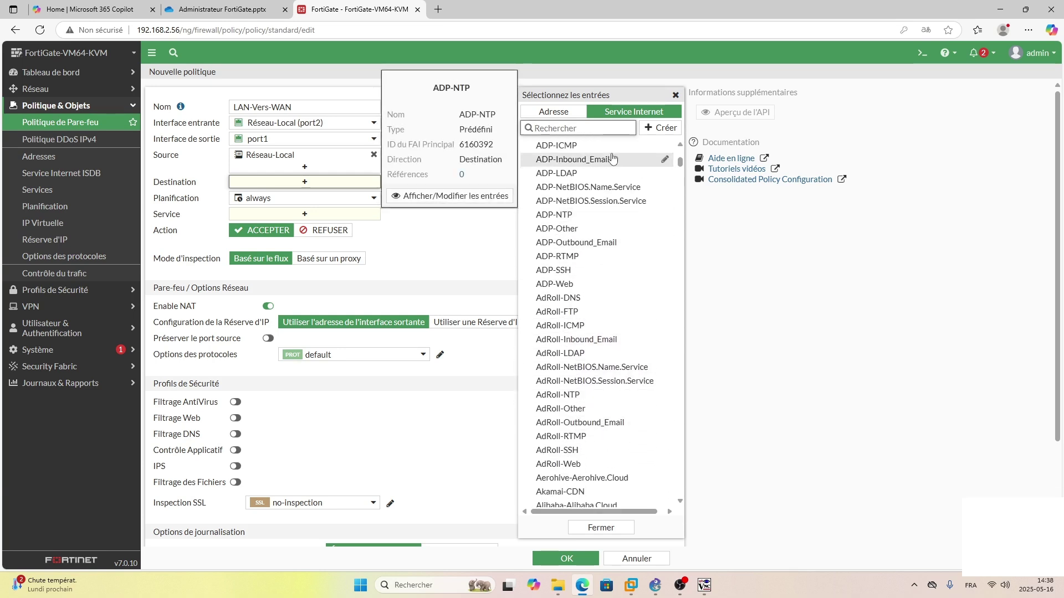
pyautogui.click(550, 114)
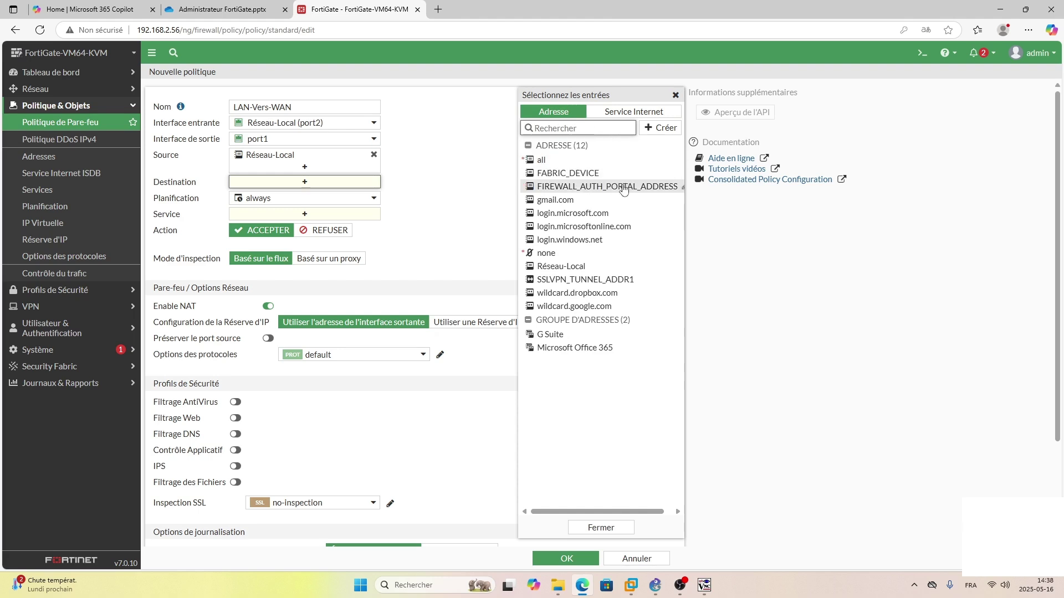
pyautogui.moveTo(558, 164)
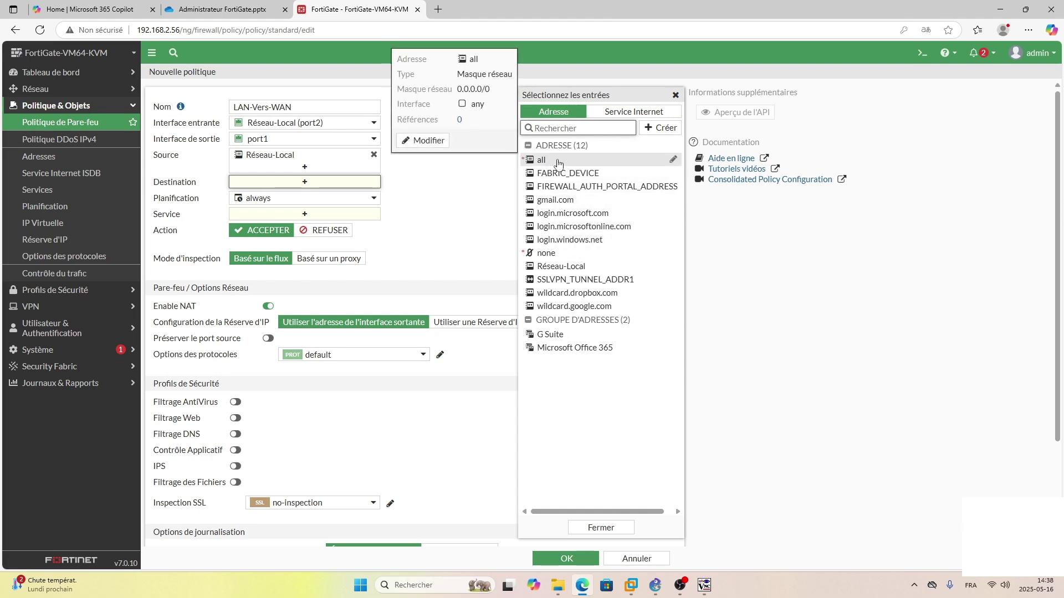
pyautogui.click(558, 163)
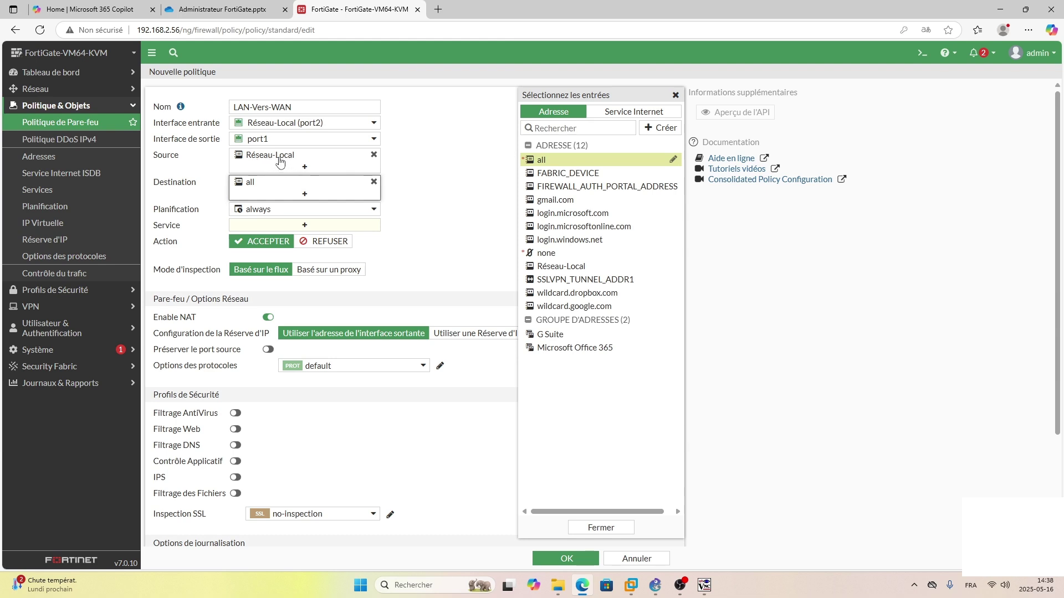
pyautogui.moveTo(280, 162)
pyautogui.moveTo(284, 187)
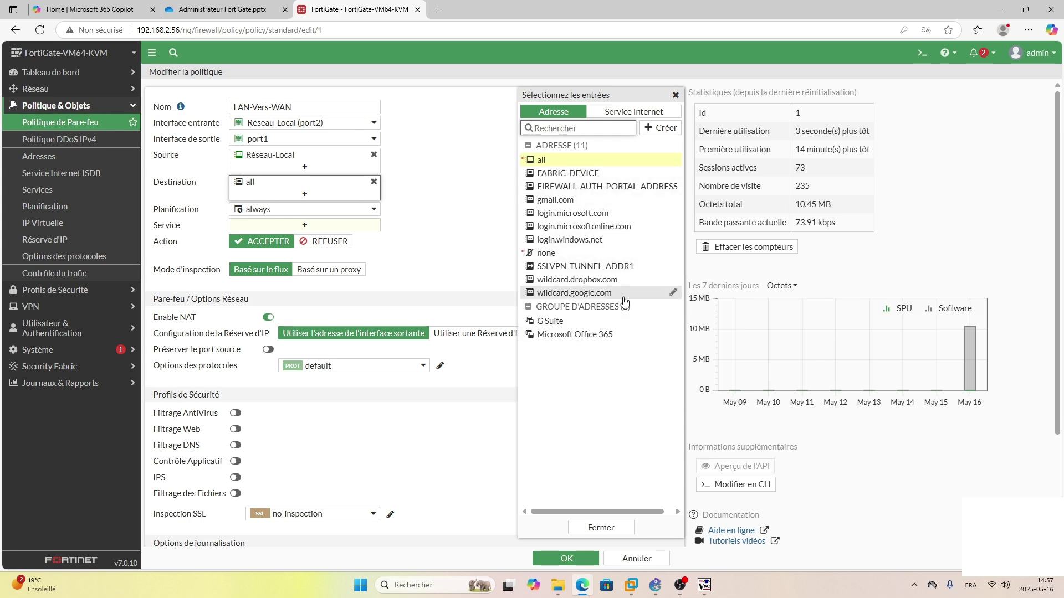
# Step: Remove all from the policy's destination, add it again and finish the destination selection
pyautogui.moveTo(566, 164)
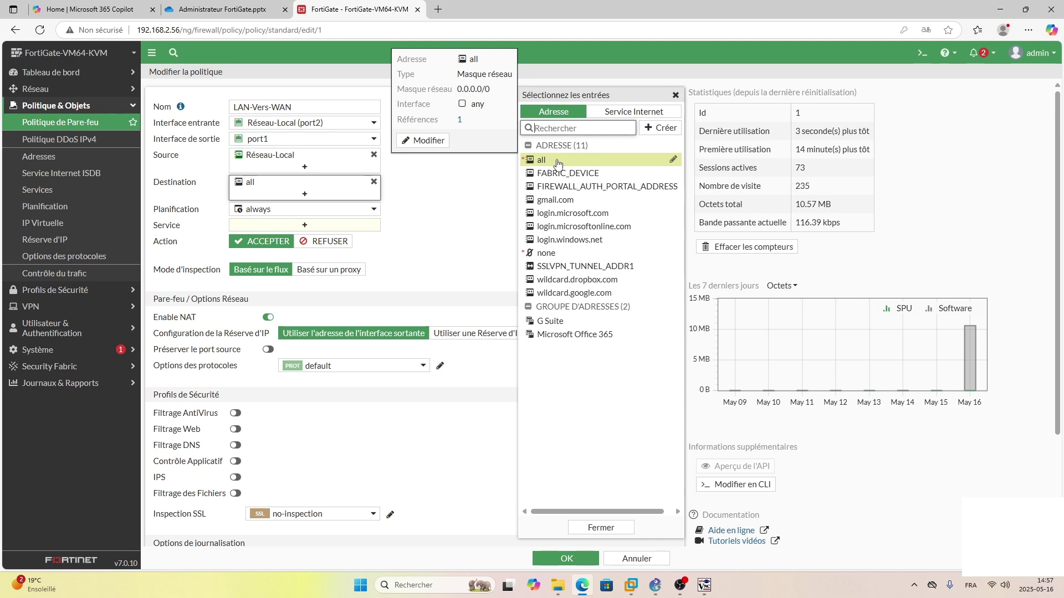
pyautogui.click(558, 164)
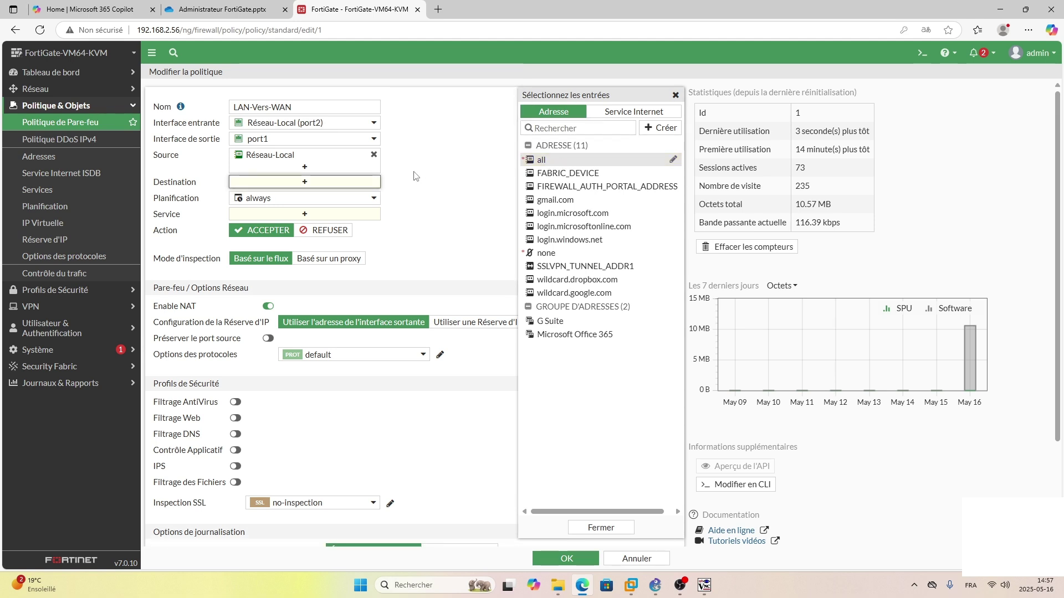
pyautogui.click(560, 162)
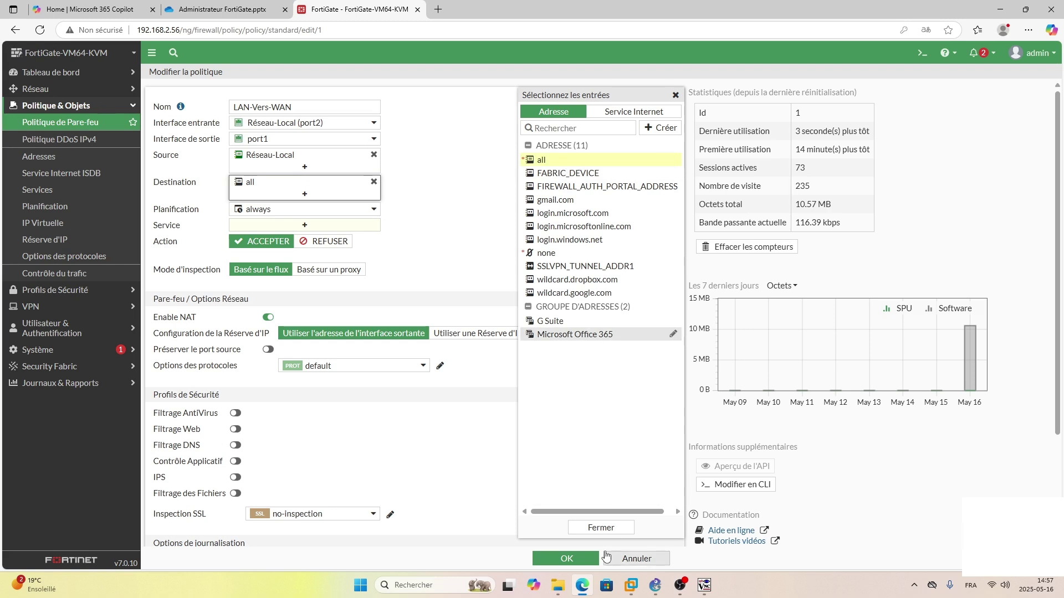
pyautogui.click(601, 527)
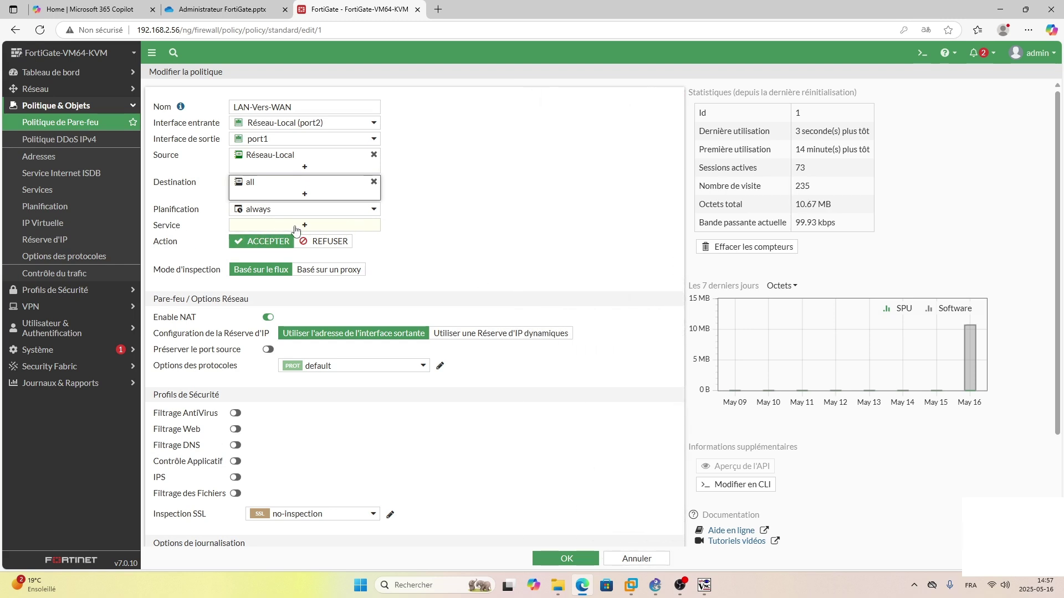
# Step: Add the HTTP and HTTPS services to the LAN-Vers-WAN policy
pyautogui.moveTo(277, 159)
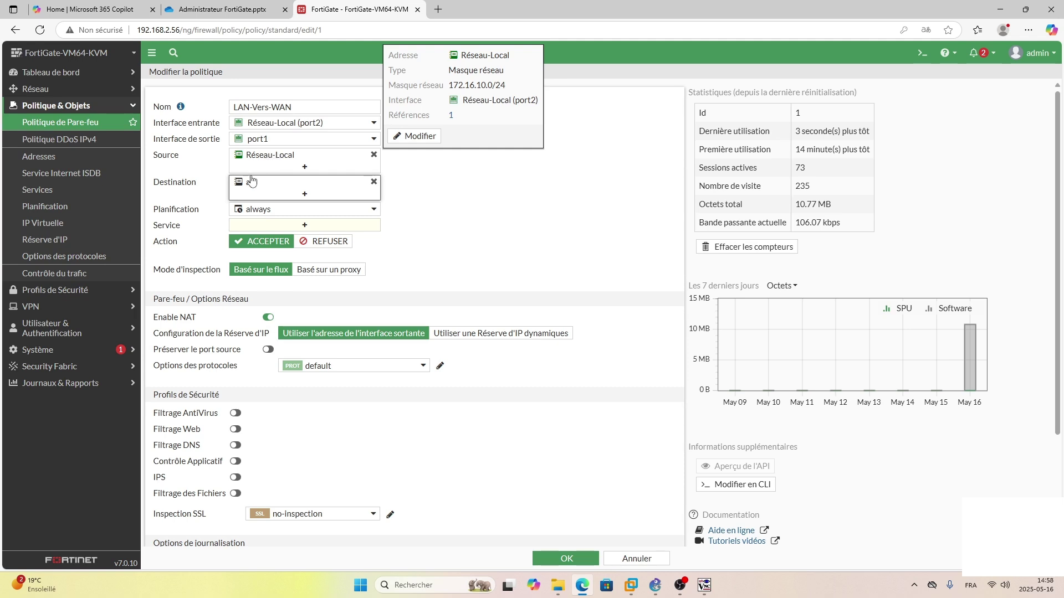
pyautogui.moveTo(262, 185)
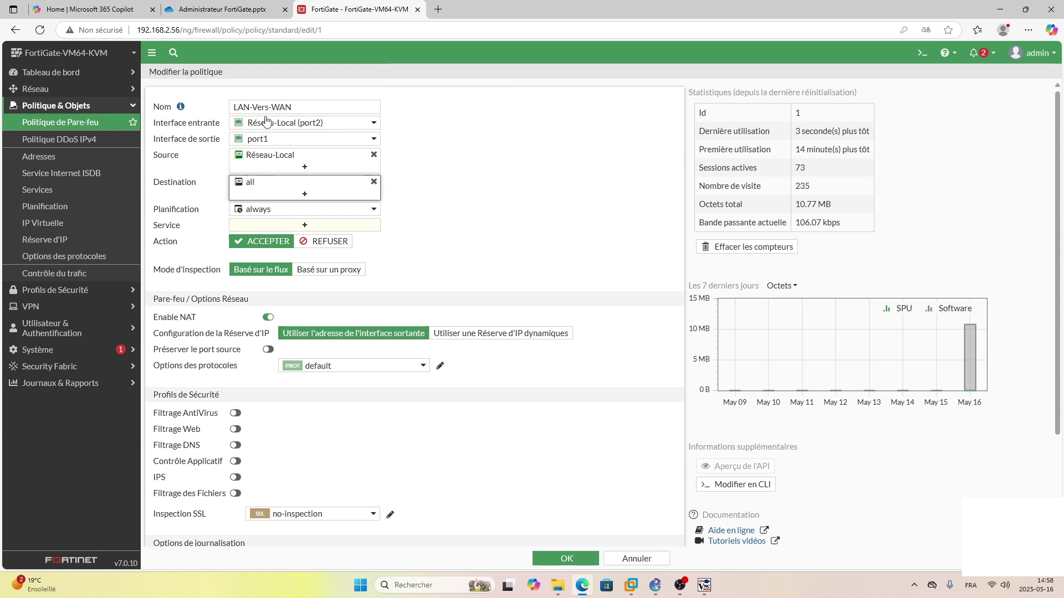
pyautogui.click(304, 225)
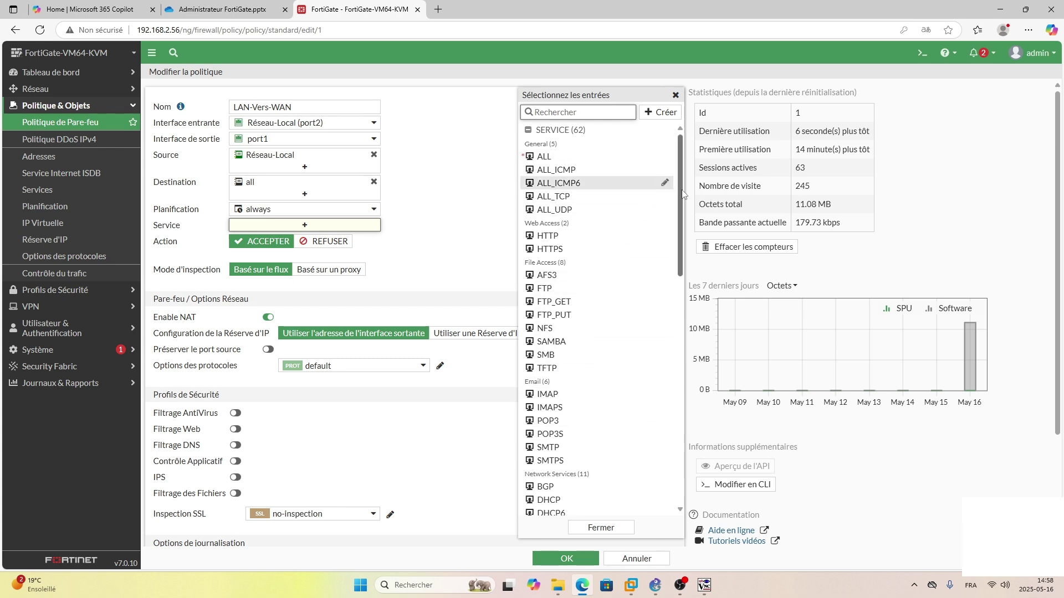
pyautogui.moveTo(681, 192)
pyautogui.mouseDown()
pyautogui.moveTo(680, 427)
pyautogui.moveTo(687, 180)
pyautogui.mouseUp()
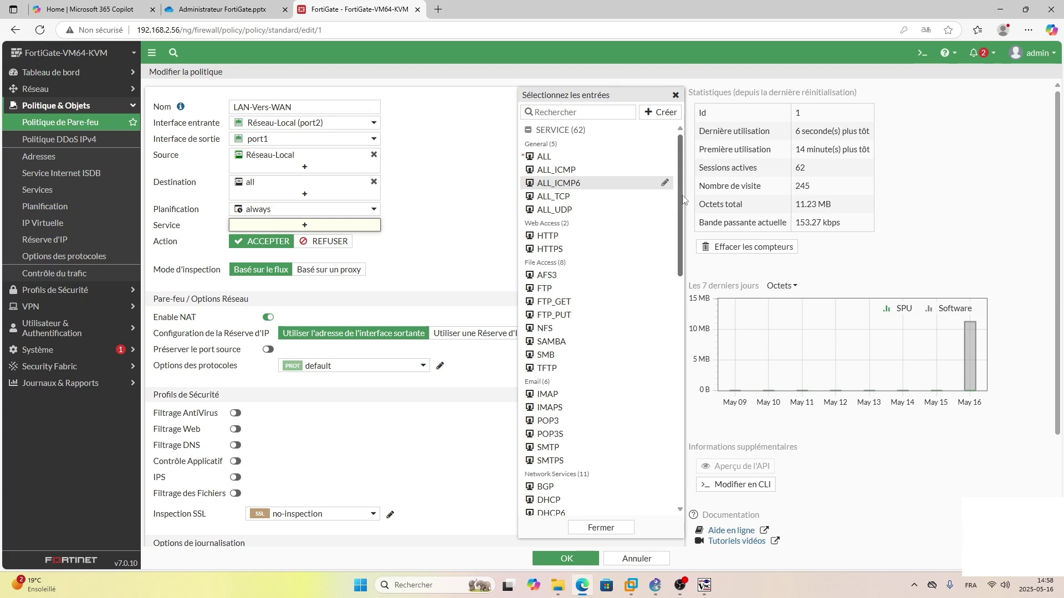
pyautogui.click(561, 237)
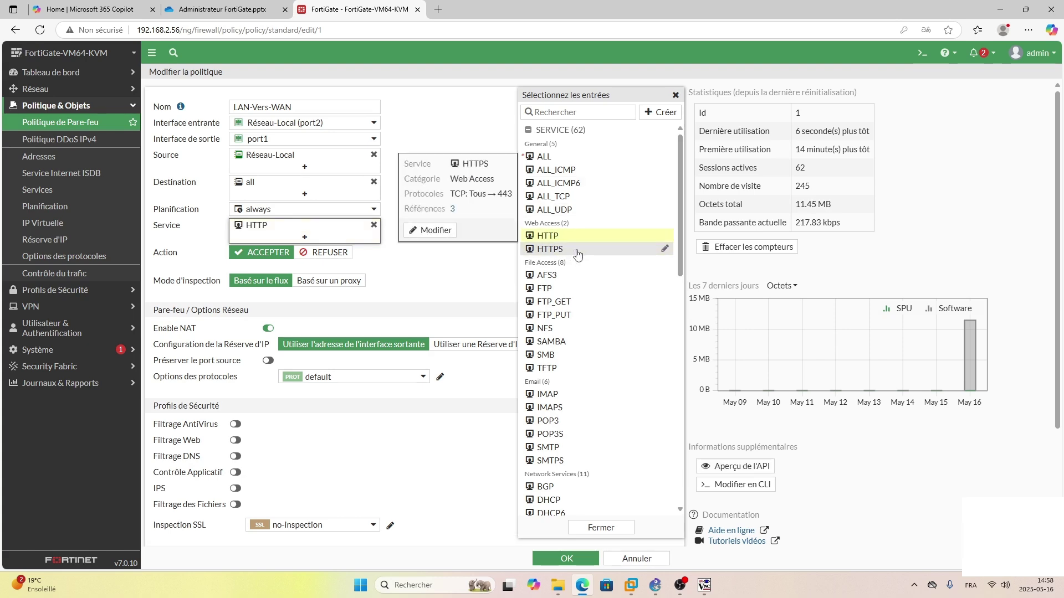
pyautogui.click(563, 250)
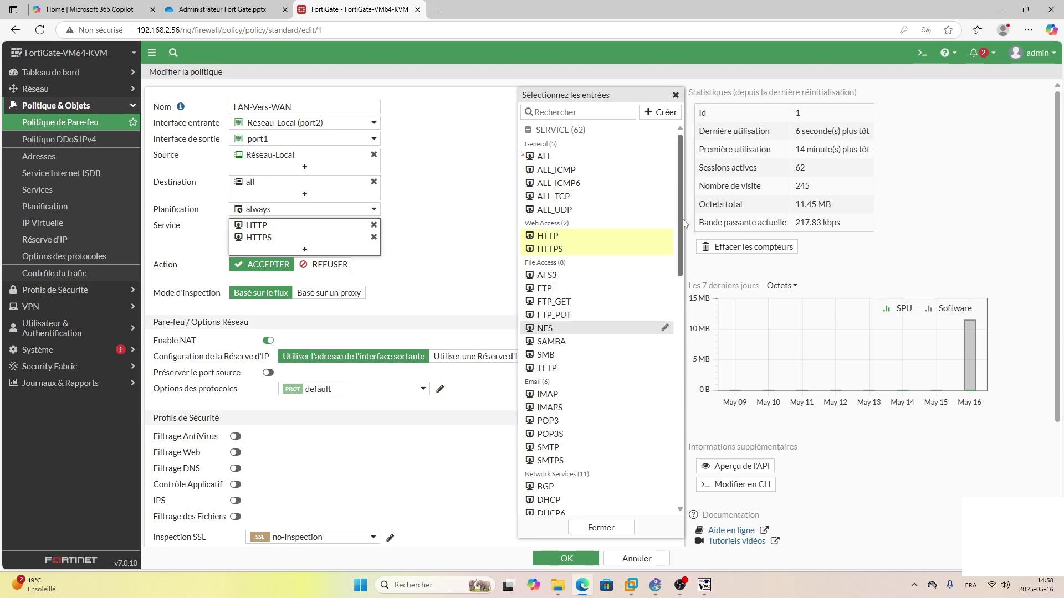
# Step: Add the DNS, PING and SSH services to the policy, finish the service selection and save the policy
pyautogui.moveTo(685, 223); pyautogui.dragTo(686, 313)
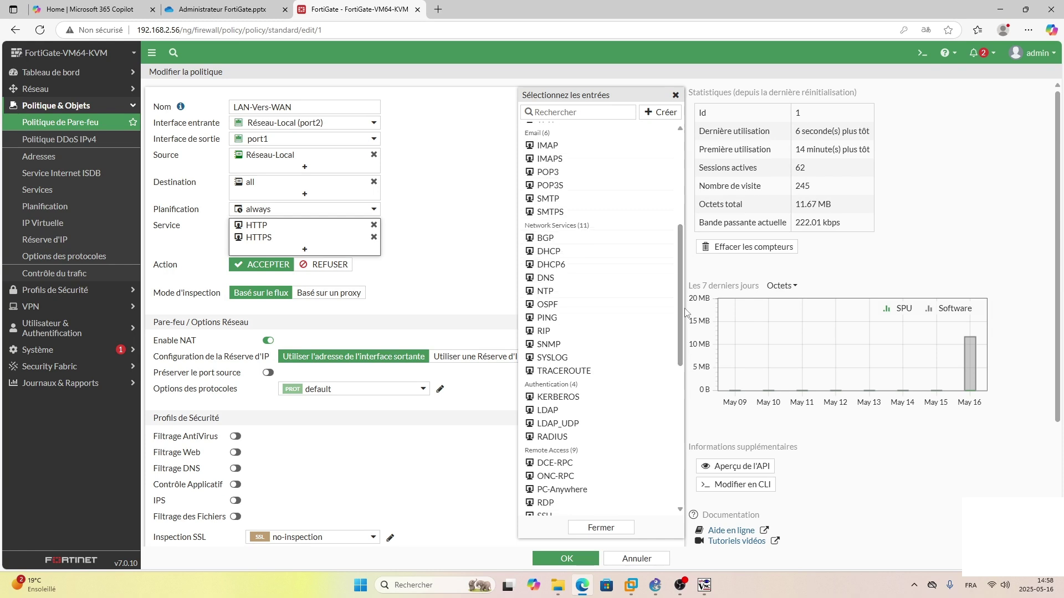
pyautogui.click(561, 283)
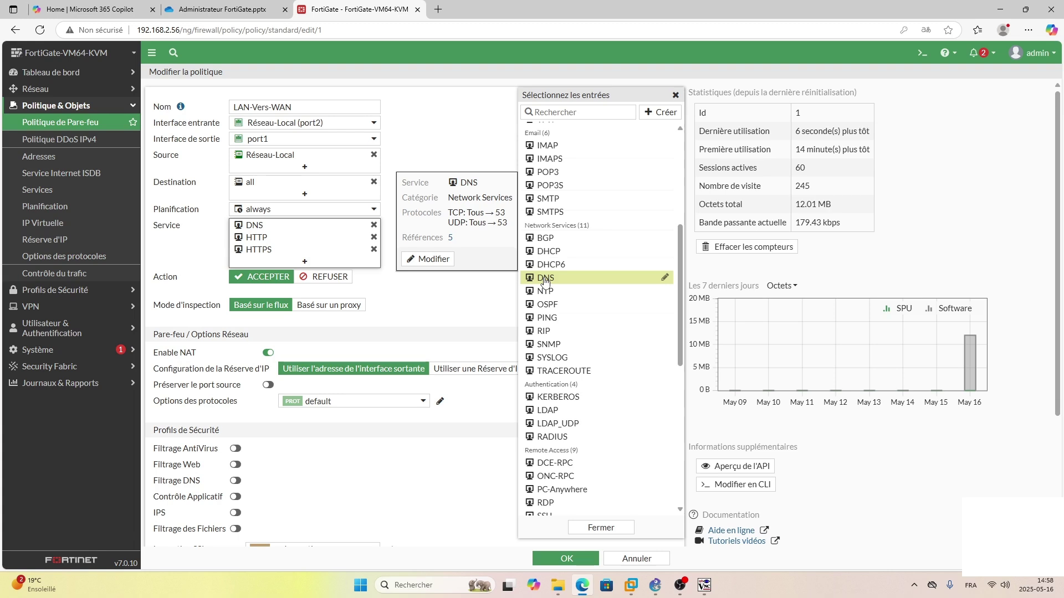
pyautogui.click(554, 319)
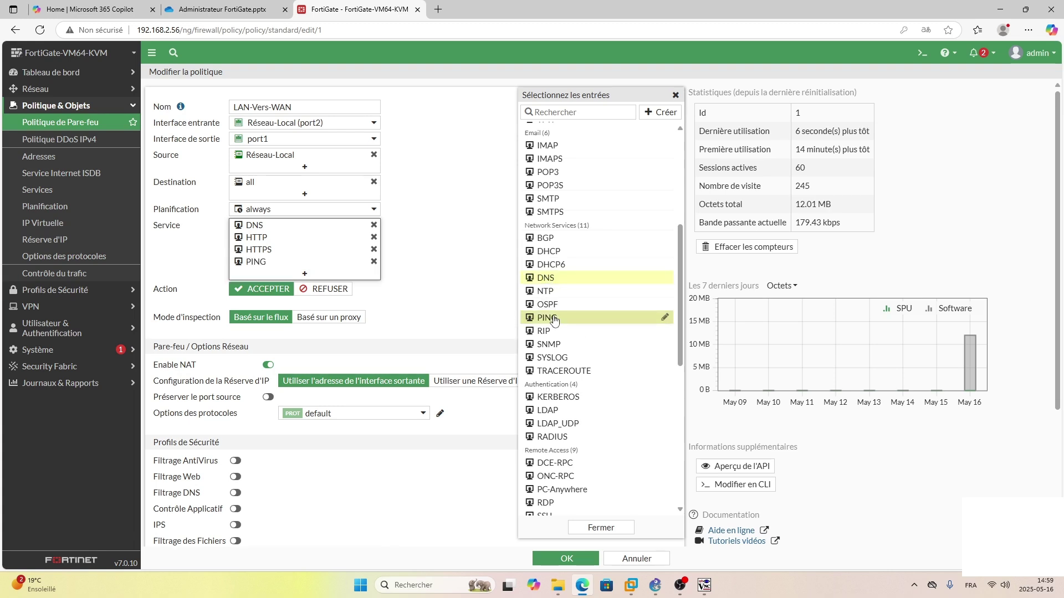
pyautogui.moveTo(552, 282)
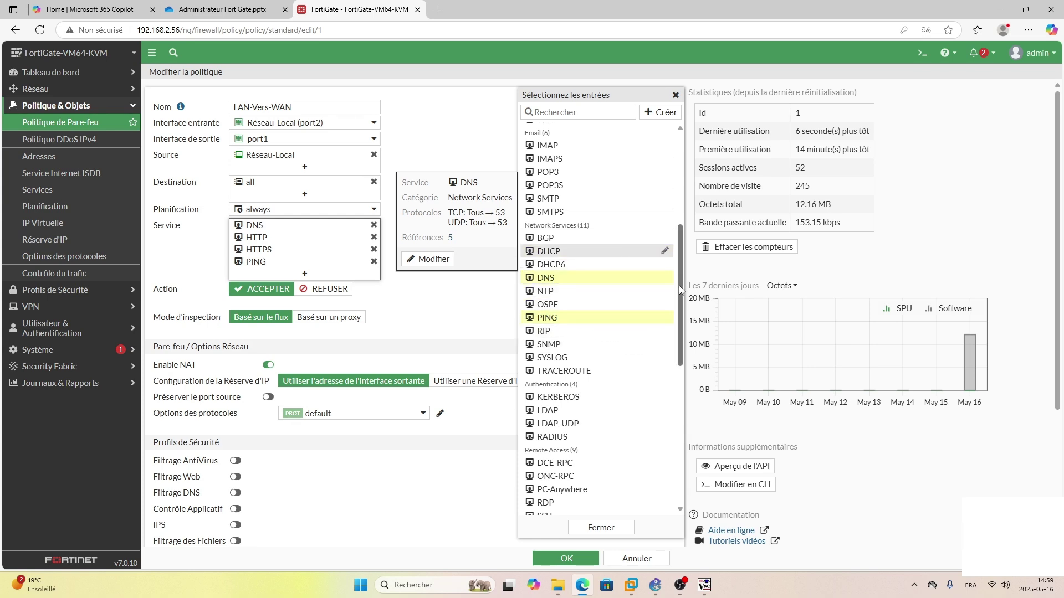
pyautogui.moveTo(679, 285); pyautogui.dragTo(679, 442)
pyautogui.click(565, 373)
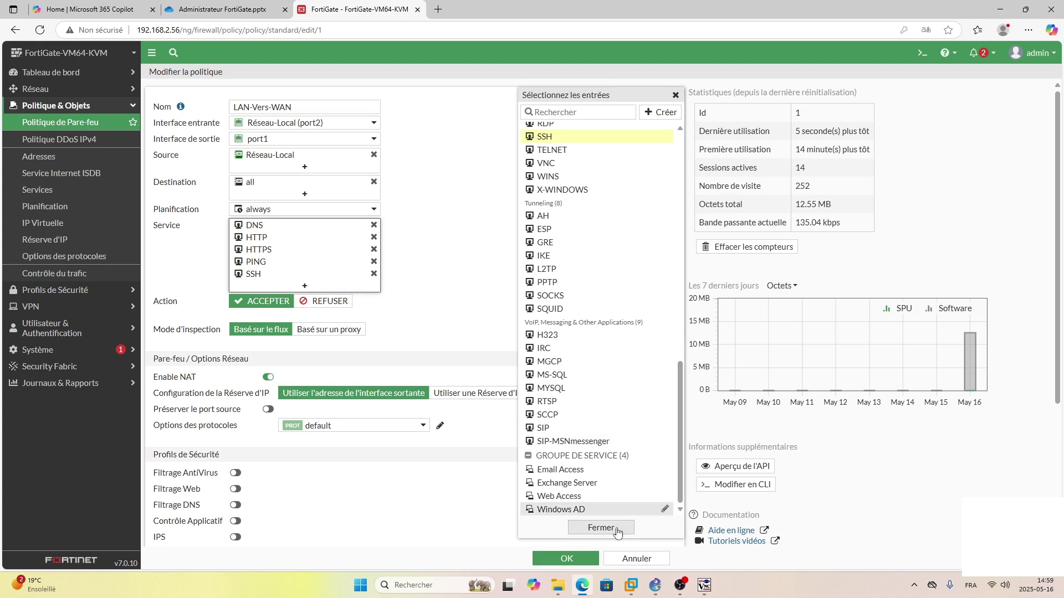
pyautogui.click(600, 528)
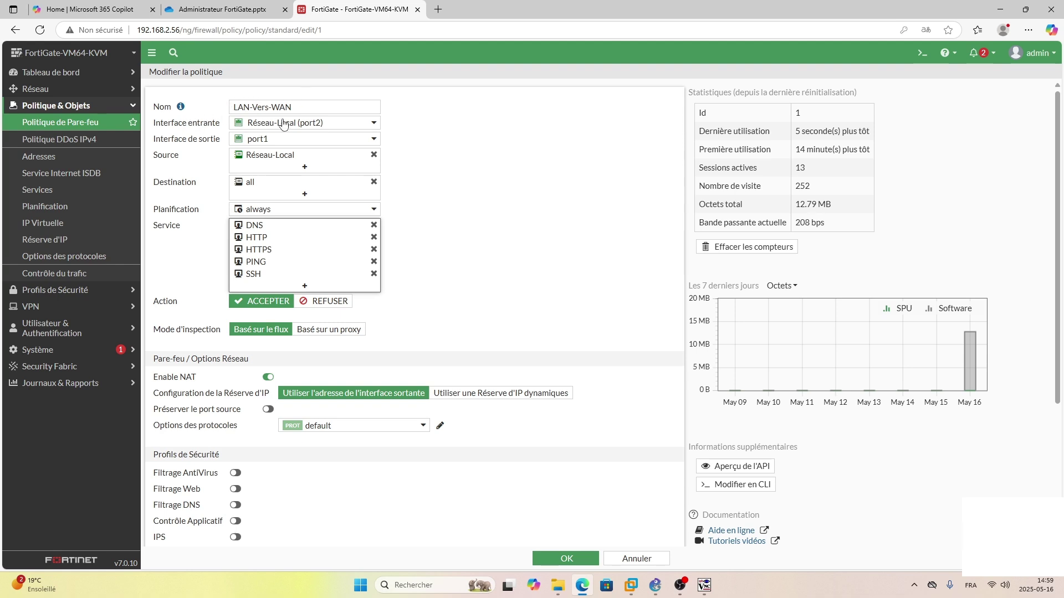
pyautogui.moveTo(303, 124)
pyautogui.click(565, 561)
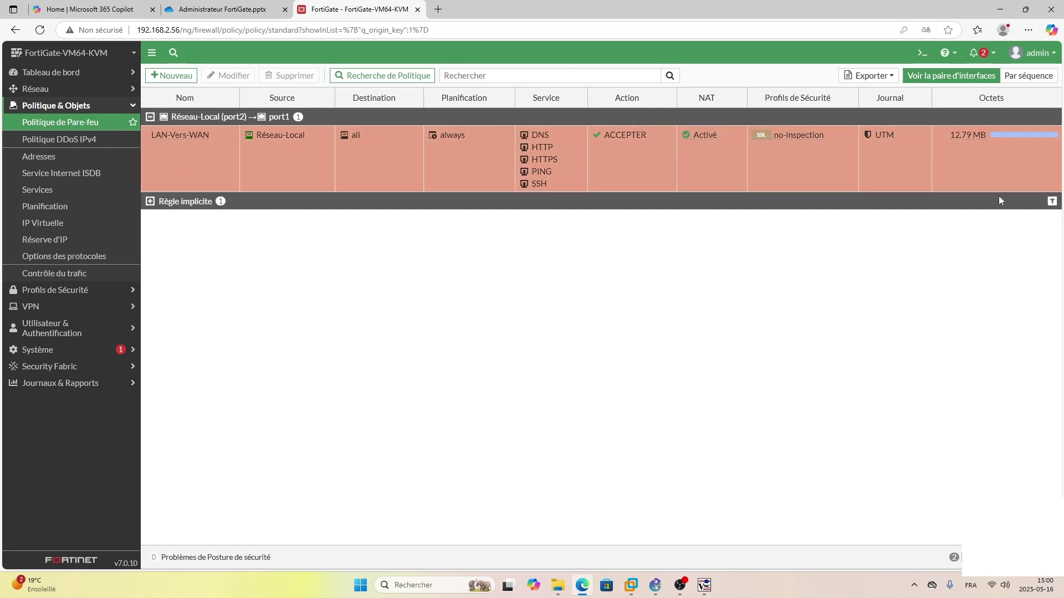
# Step: Switch to the webterm-1 desktop in TightVNC Viewer, open a terminal there and move its window towards the middle of the desktop
pyautogui.click(703, 551)
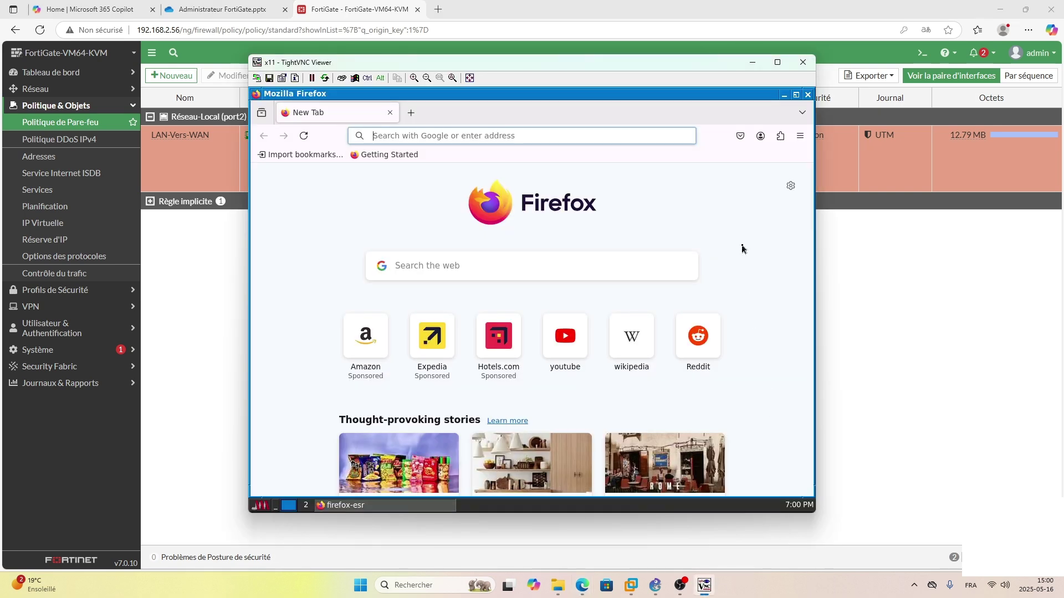
pyautogui.hotkey('alt', 'Tab')
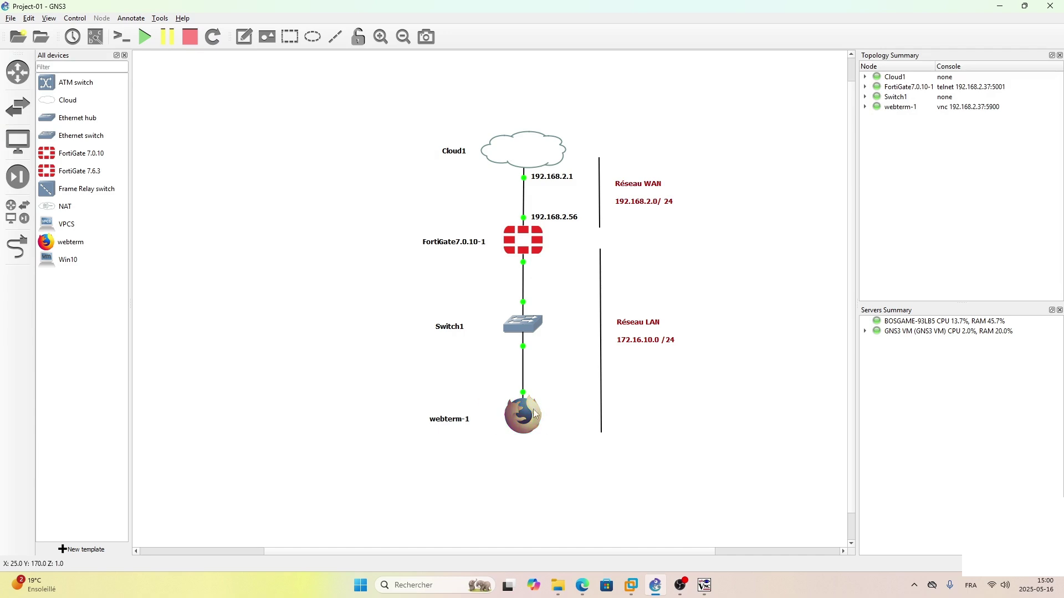
pyautogui.click(705, 591)
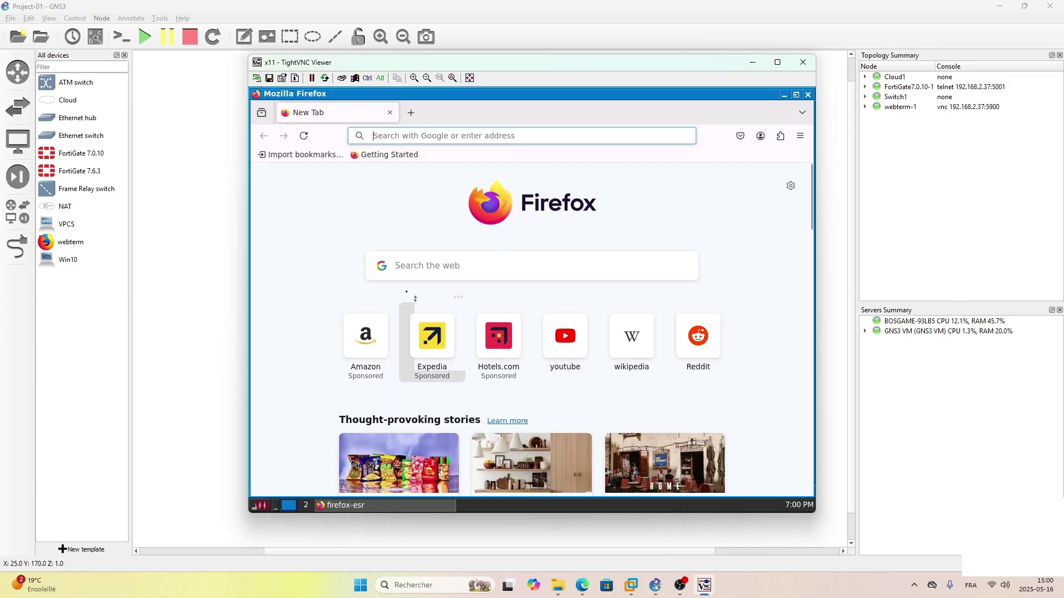
pyautogui.click(269, 504)
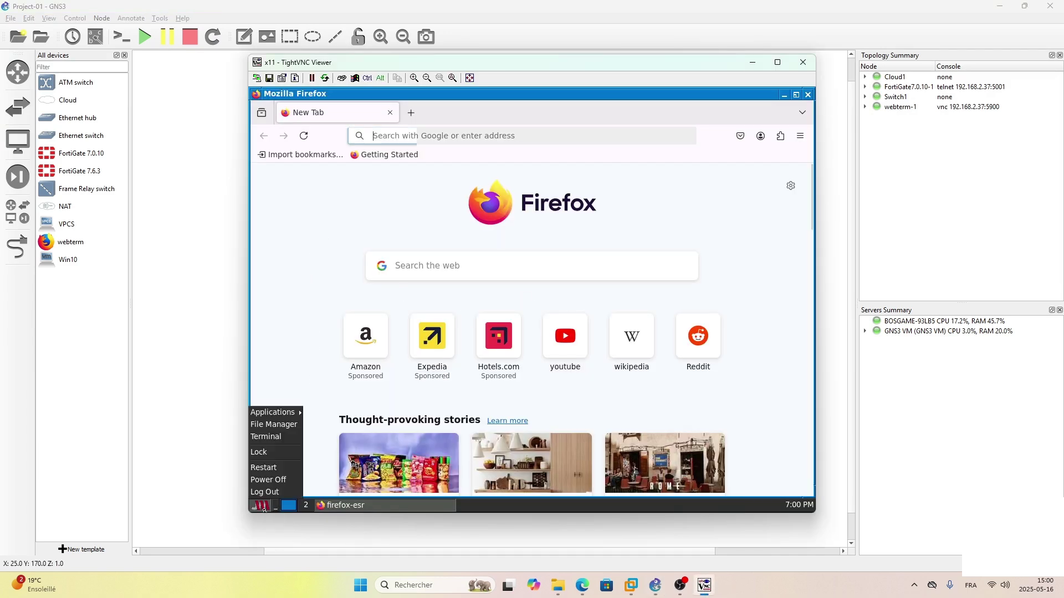
pyautogui.click(266, 438)
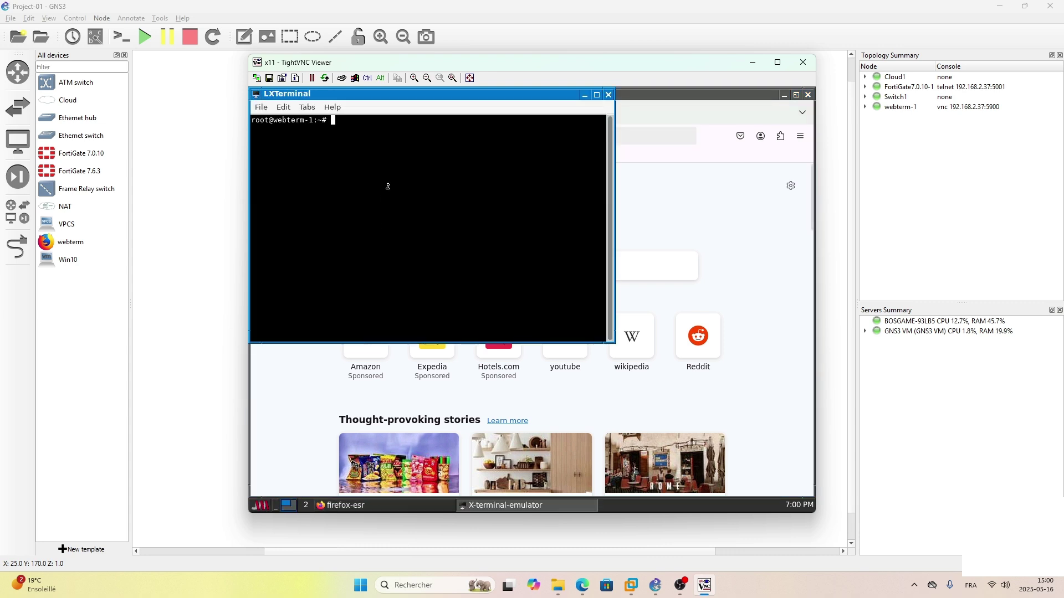
pyautogui.moveTo(385, 95); pyautogui.dragTo(476, 162)
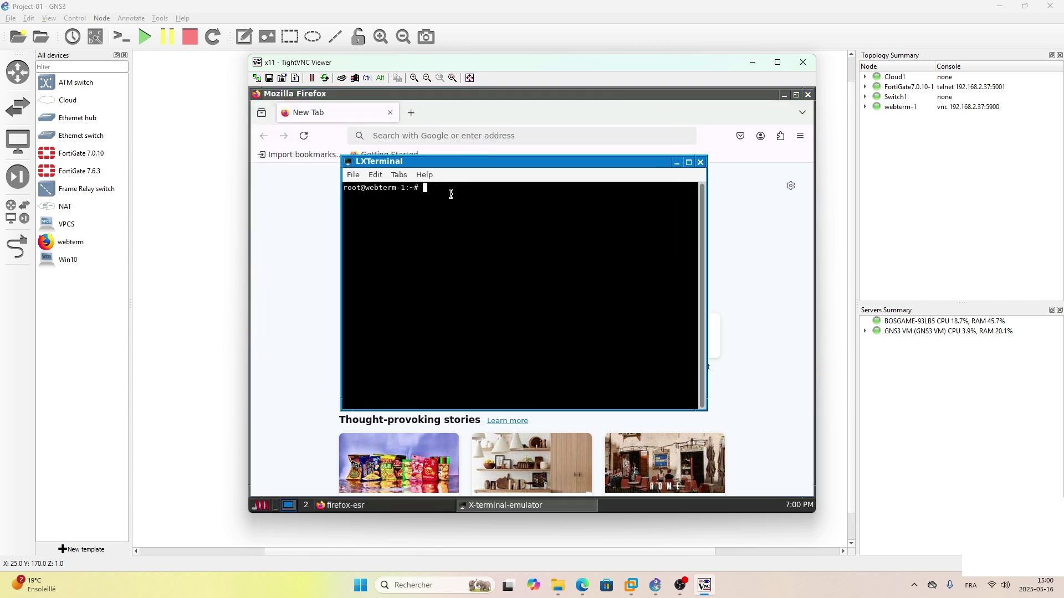
# Step: Ping 8.8.8.8 from the webterm-1 terminal and stop the ping after a few replies
pyautogui.write('ping 8.8.8.8')
pyautogui.press('Return')
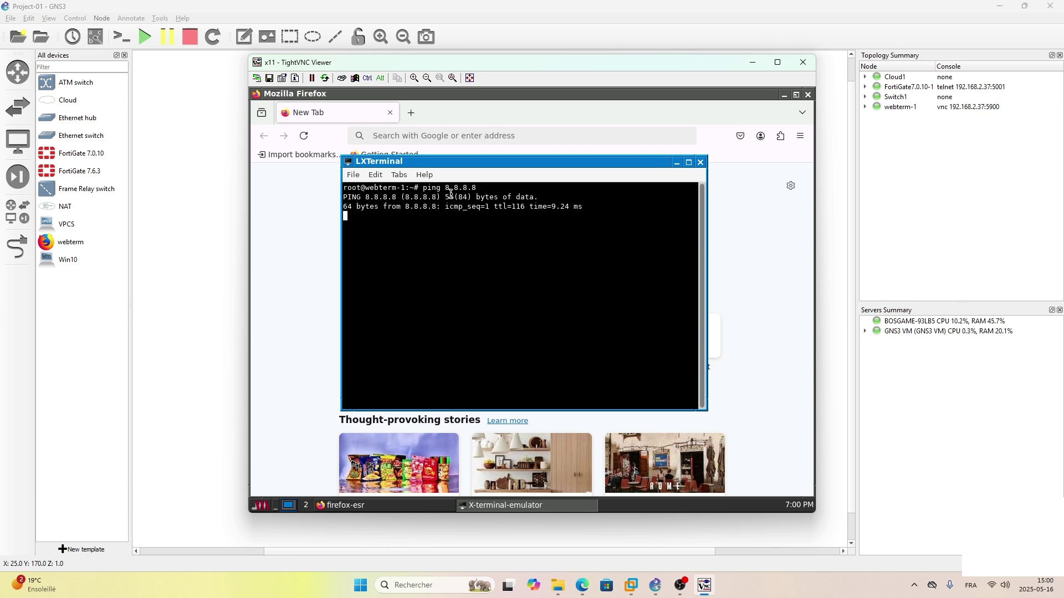
pyautogui.hotkey('ctrl', 'z')
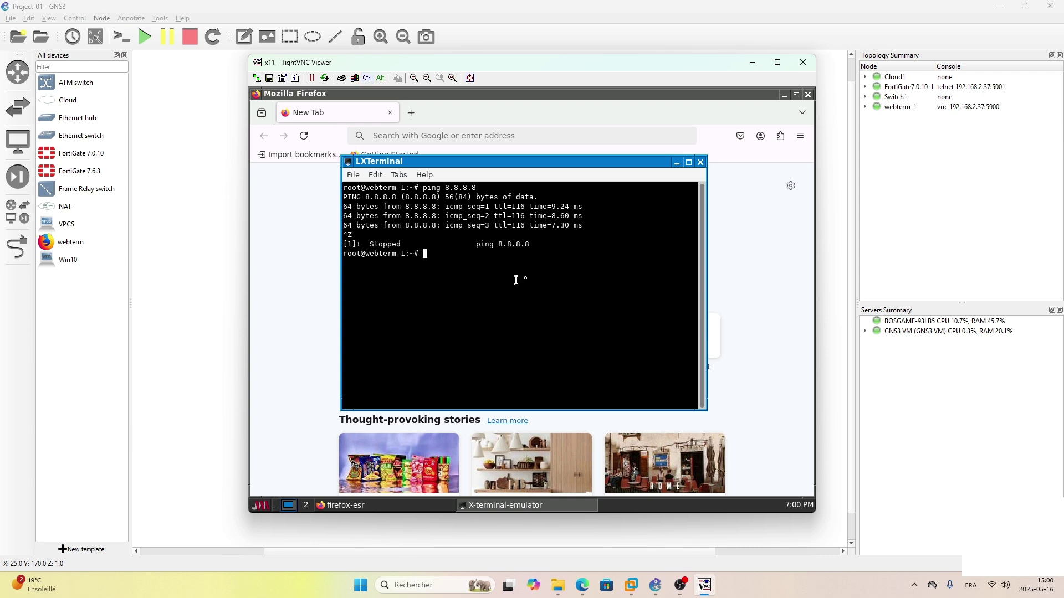
# Step: Test web access in webterm-1's Firefox by opening YouTube, and Wikipedia in a new tab
pyautogui.click(311, 261)
pyautogui.click(428, 136)
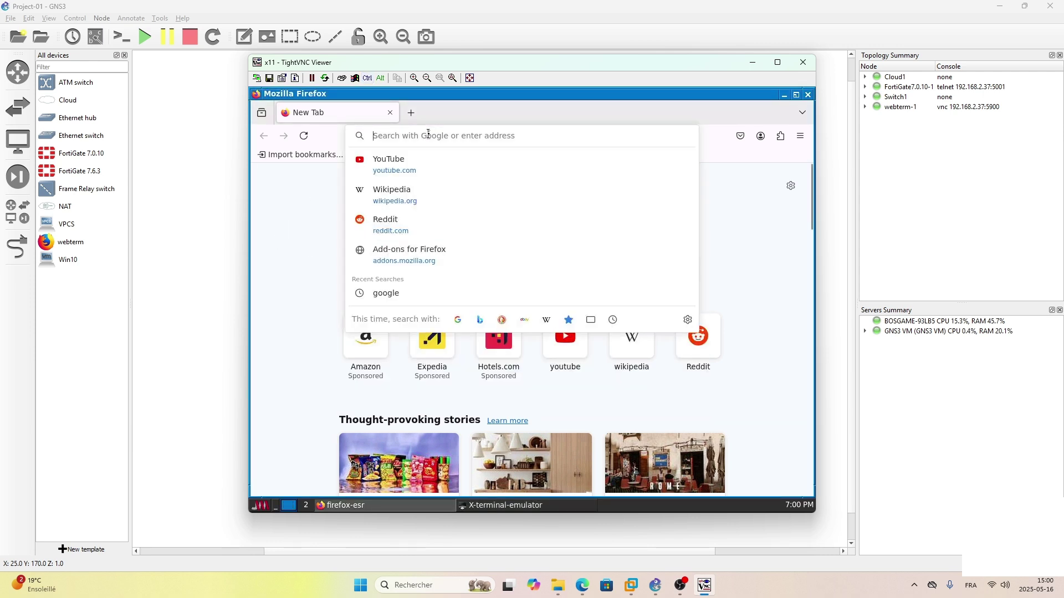
pyautogui.click(400, 166)
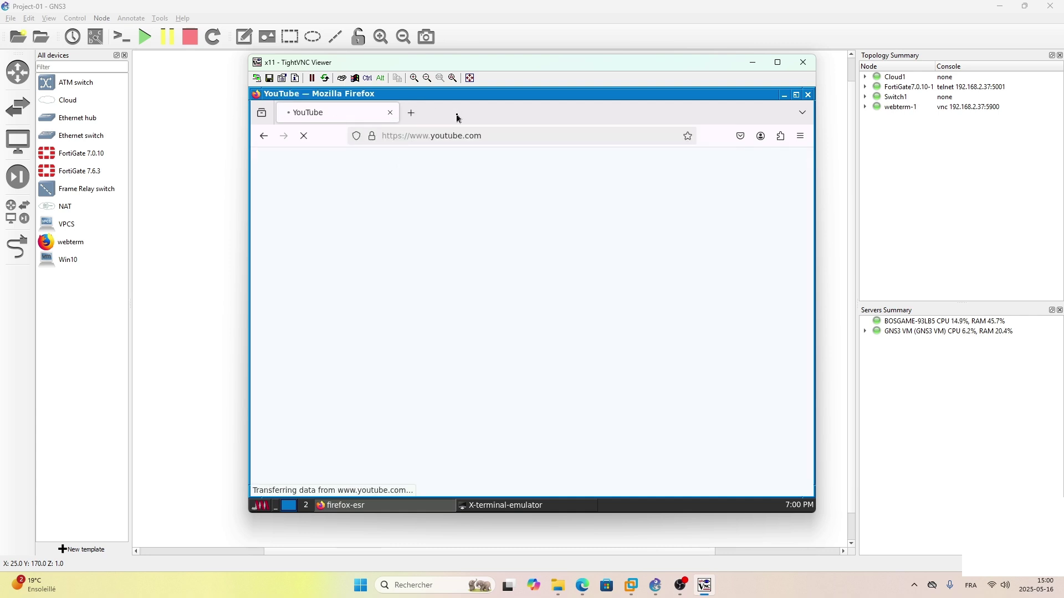
pyautogui.click(411, 112)
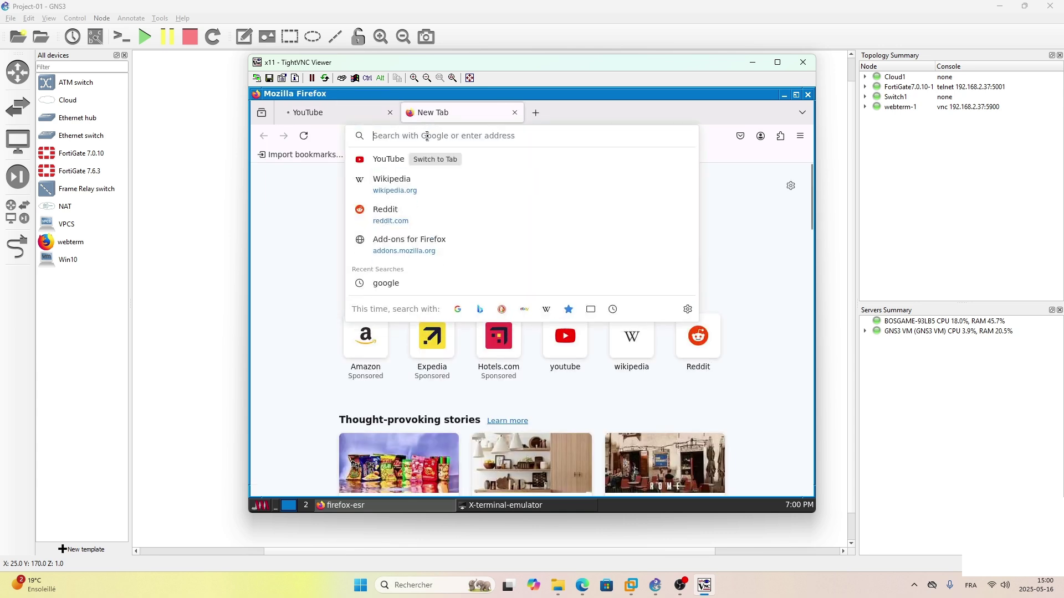
pyautogui.click(415, 185)
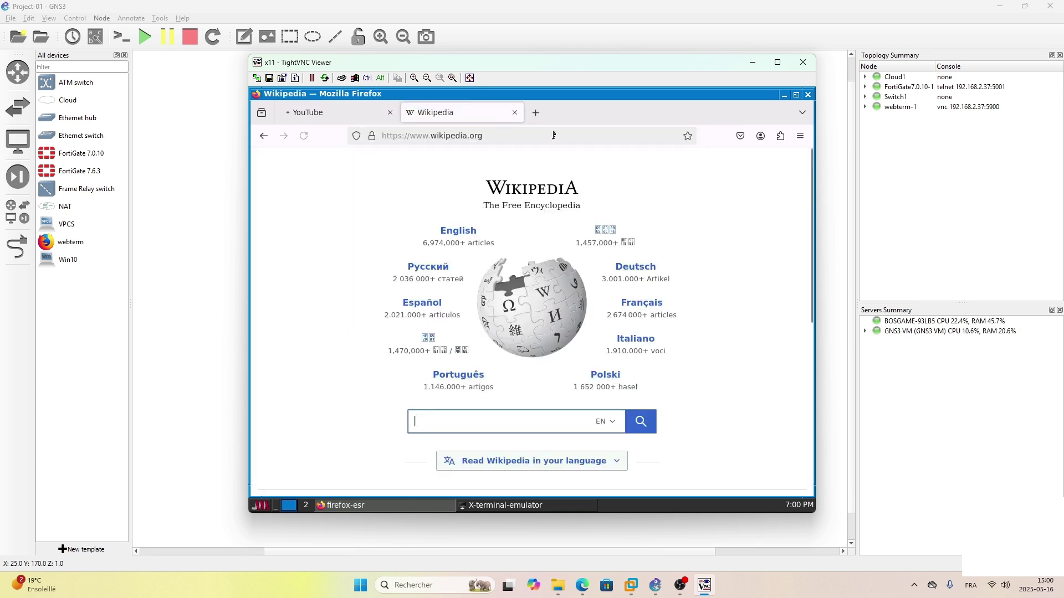
# Step: Load google.com in another new Firefox tab on webterm-1
pyautogui.click(535, 113)
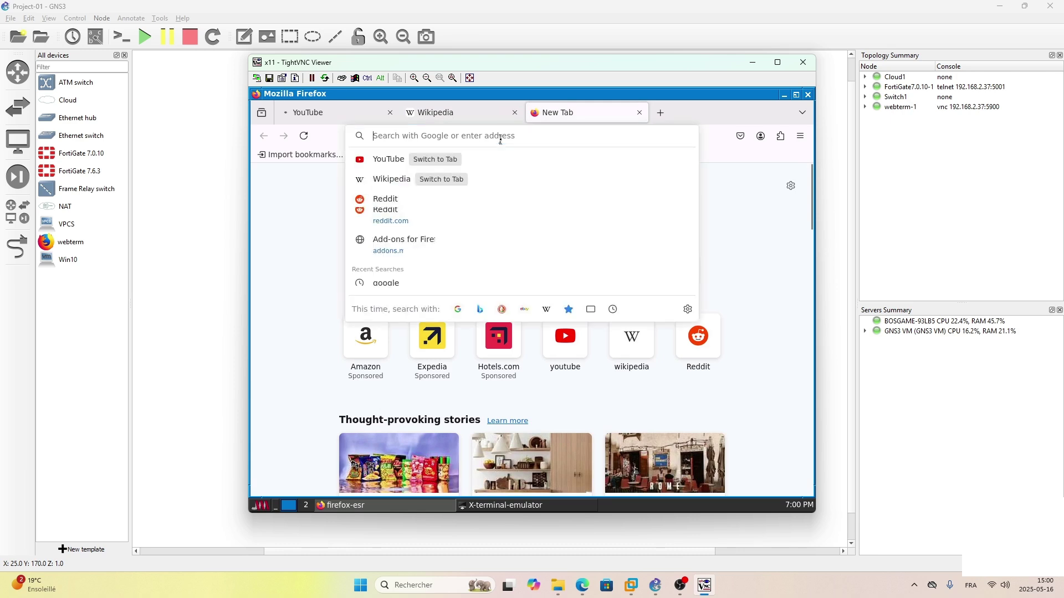
pyautogui.write('google')
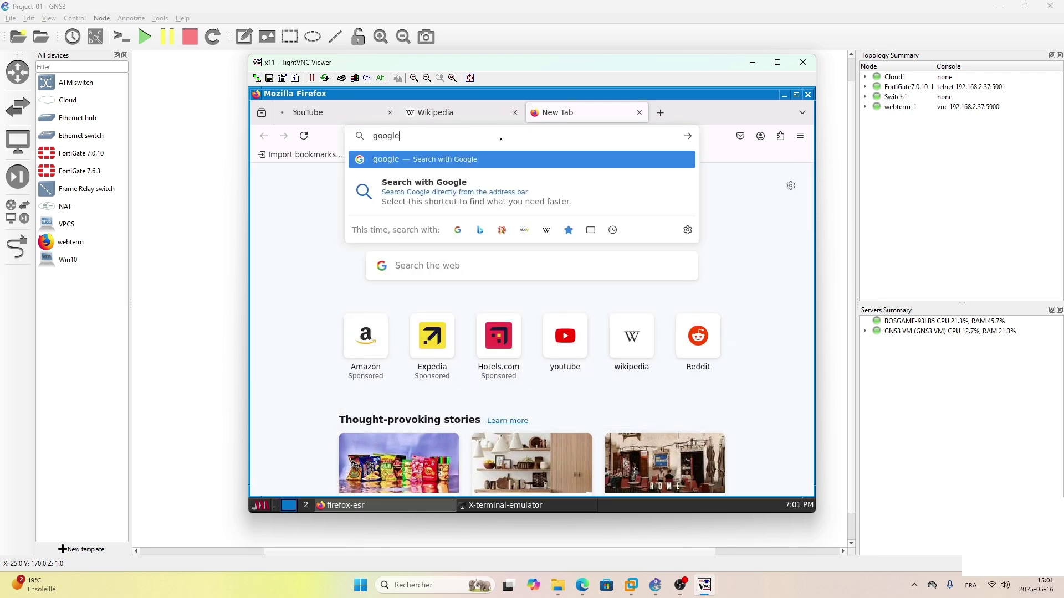
pyautogui.write('.com')
pyautogui.press('Return')
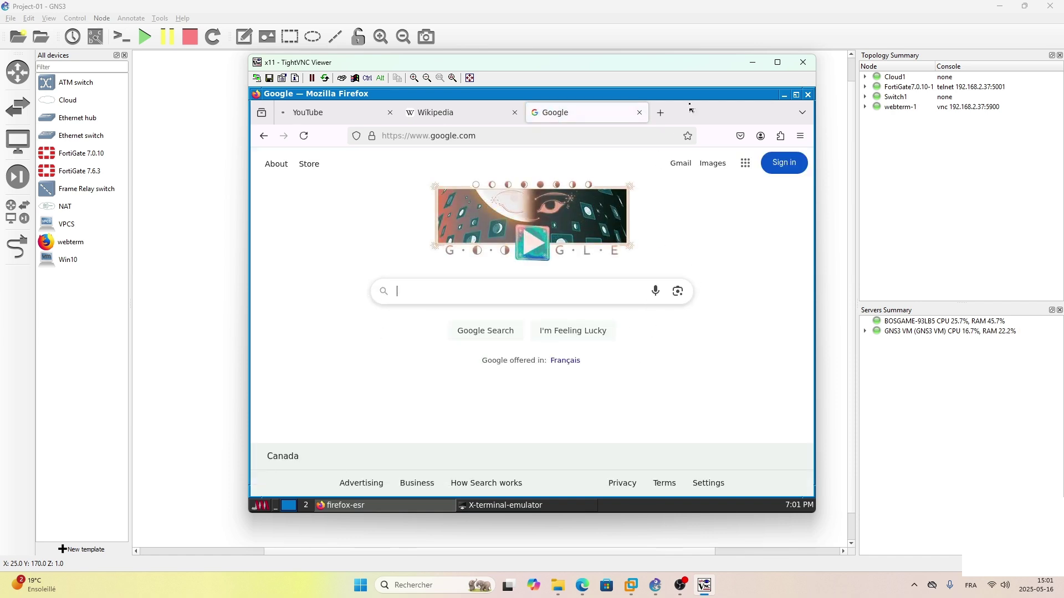
# Step: Minimize the webterm-1 viewer, switch back to the FortiGate administration page in Edge and open the network interfaces list
pyautogui.click(752, 68)
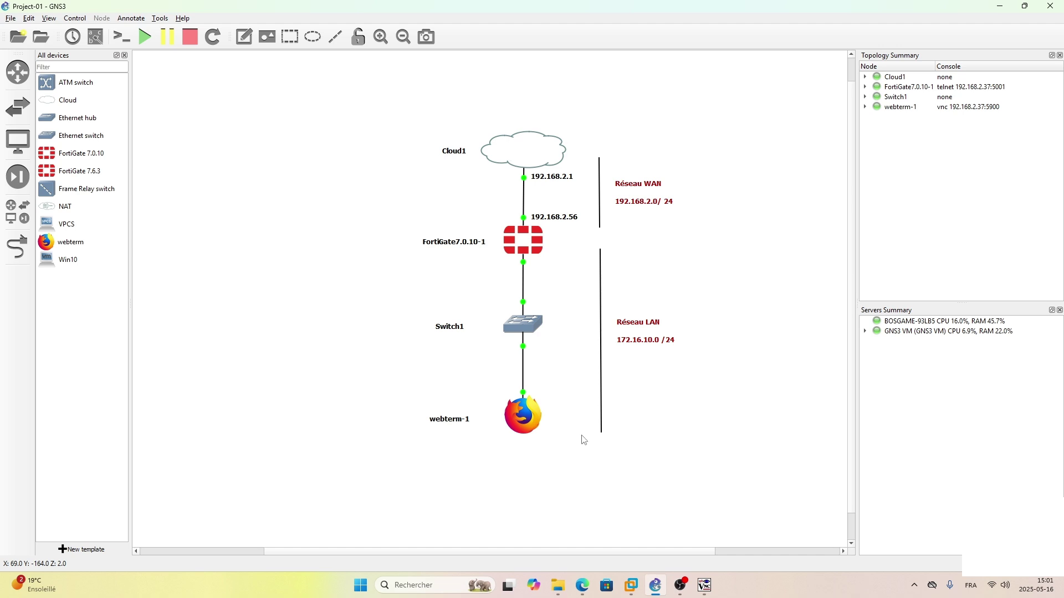
pyautogui.click(582, 587)
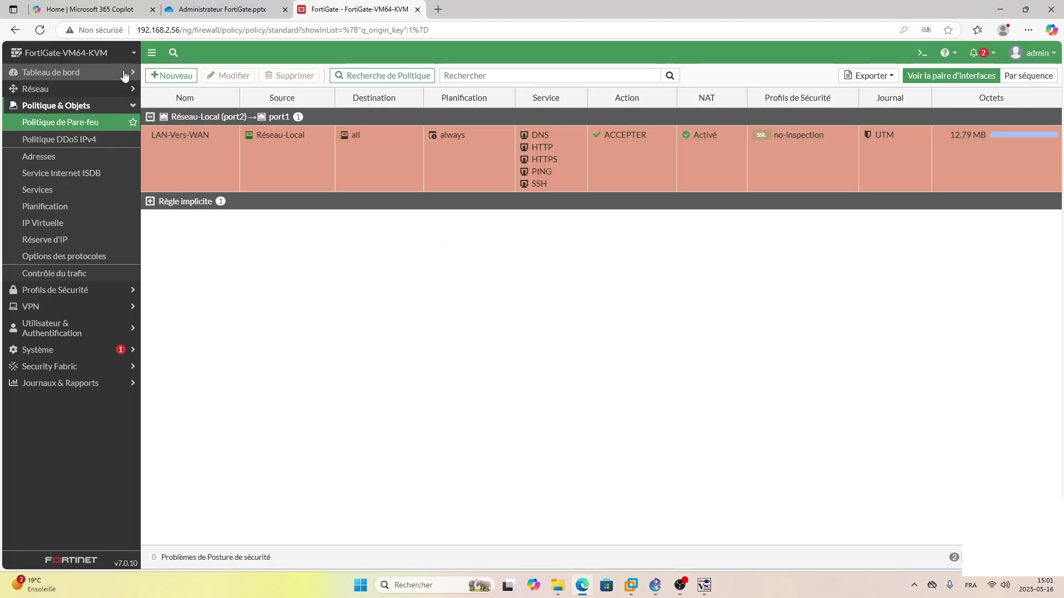
pyautogui.click(126, 90)
pyautogui.click(42, 106)
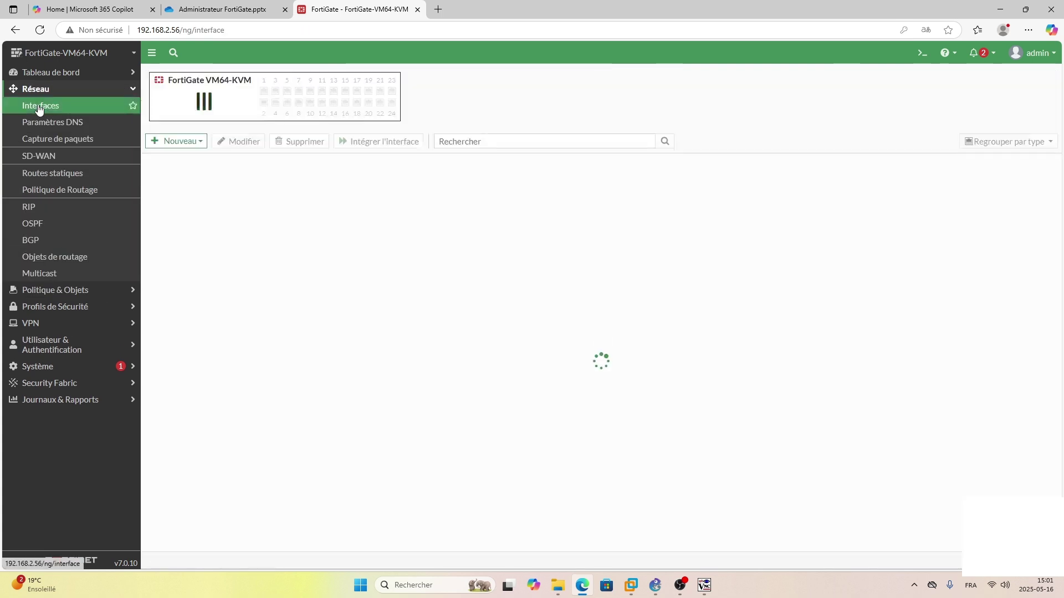